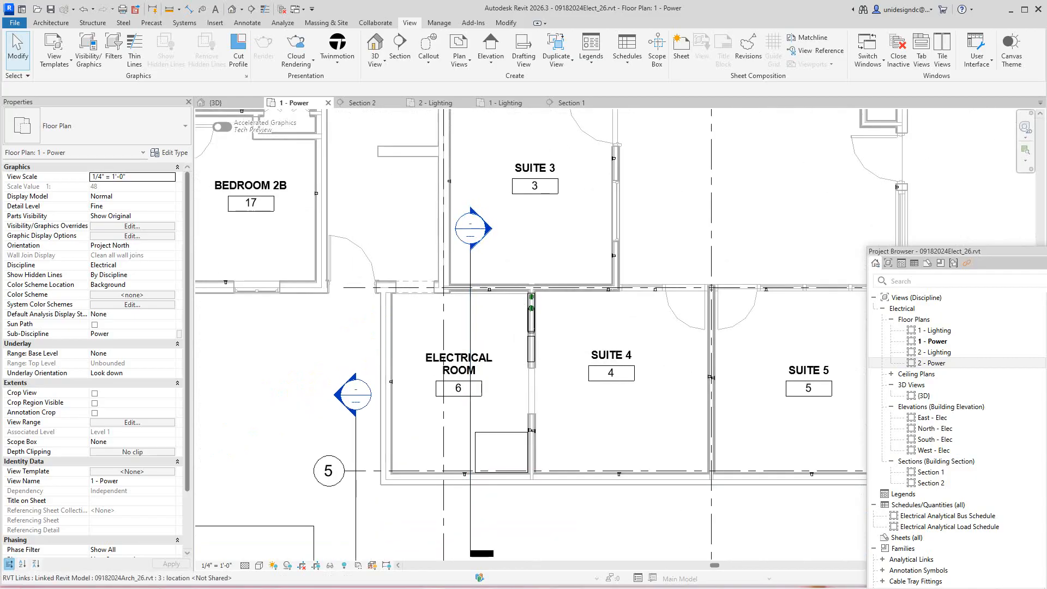
# - Open the Section 1 view from its marker near the electrical room and set its visual style to Hidden Line
pyautogui.doubleClick(479, 232)
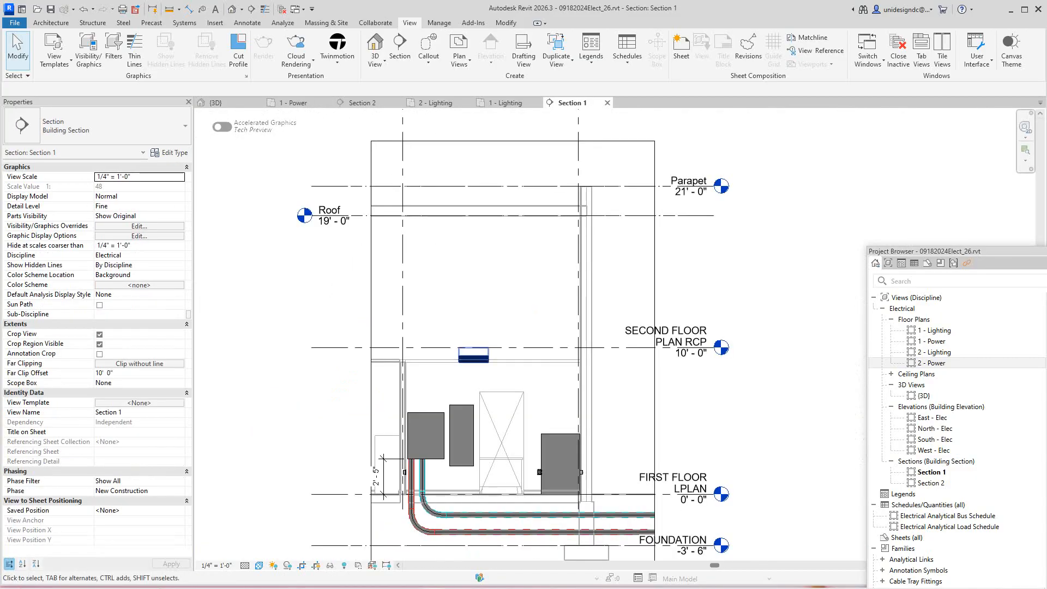
pyautogui.scroll(2, 436, 431)
pyautogui.moveTo(464, 437); pyautogui.dragTo(456, 323, button='middle')
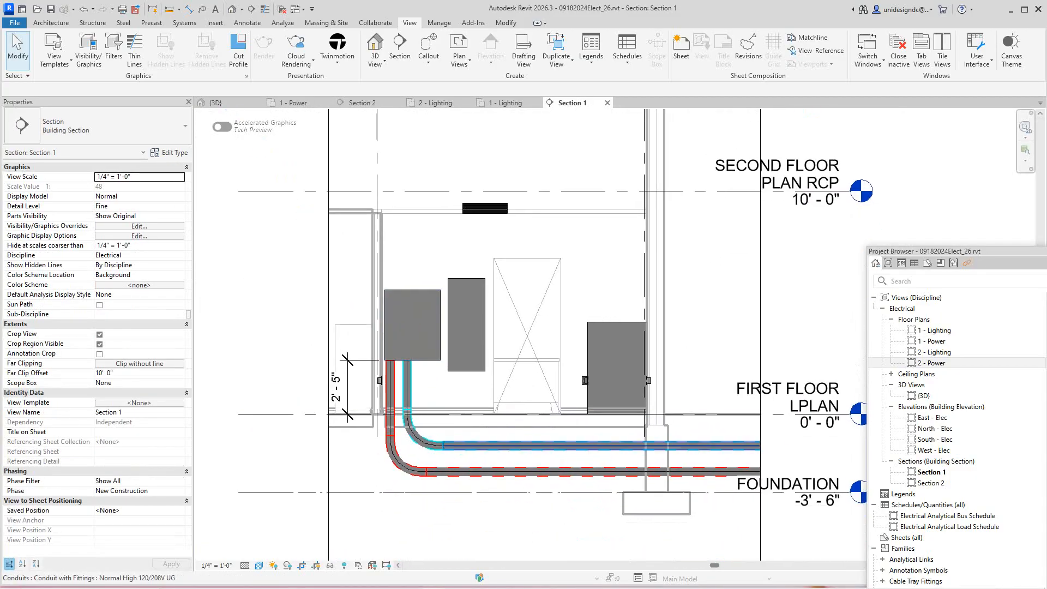
pyautogui.scroll(-1, 457, 331)
pyautogui.scroll(-2, 473, 369)
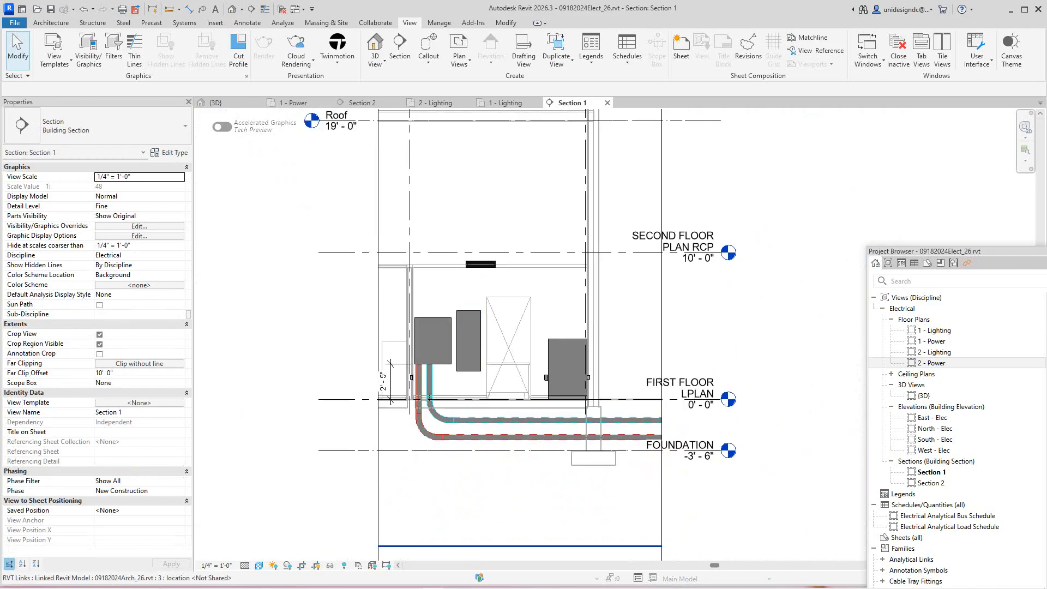
pyautogui.click(259, 565)
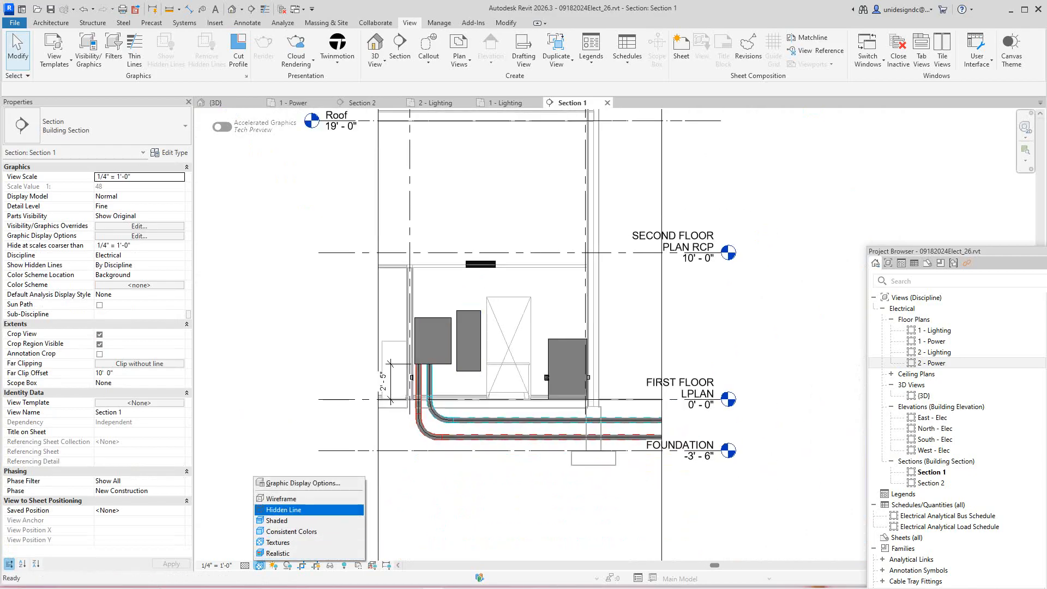
pyautogui.click(284, 509)
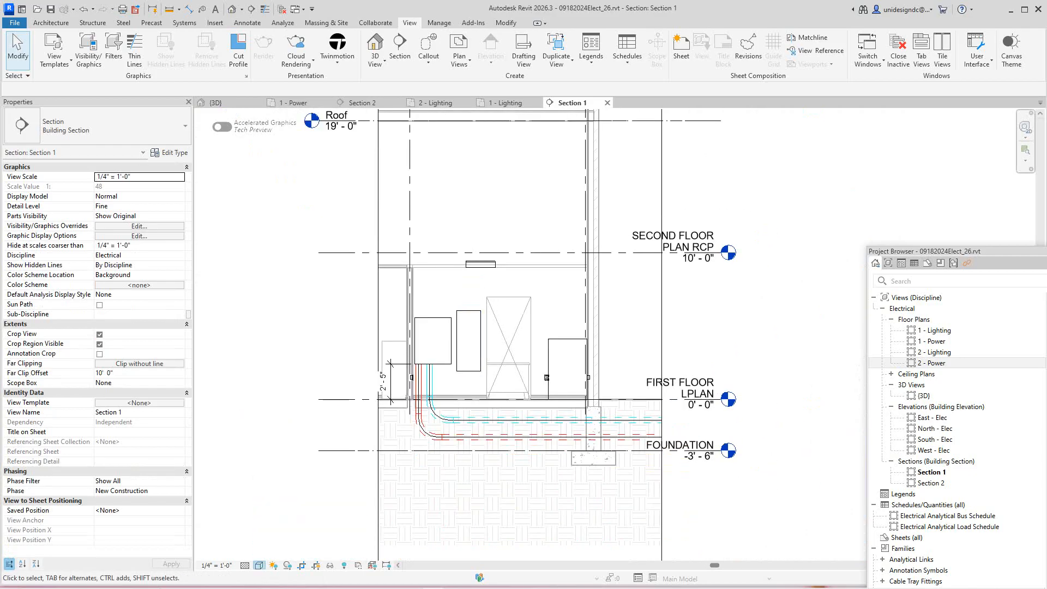
pyautogui.click(245, 565)
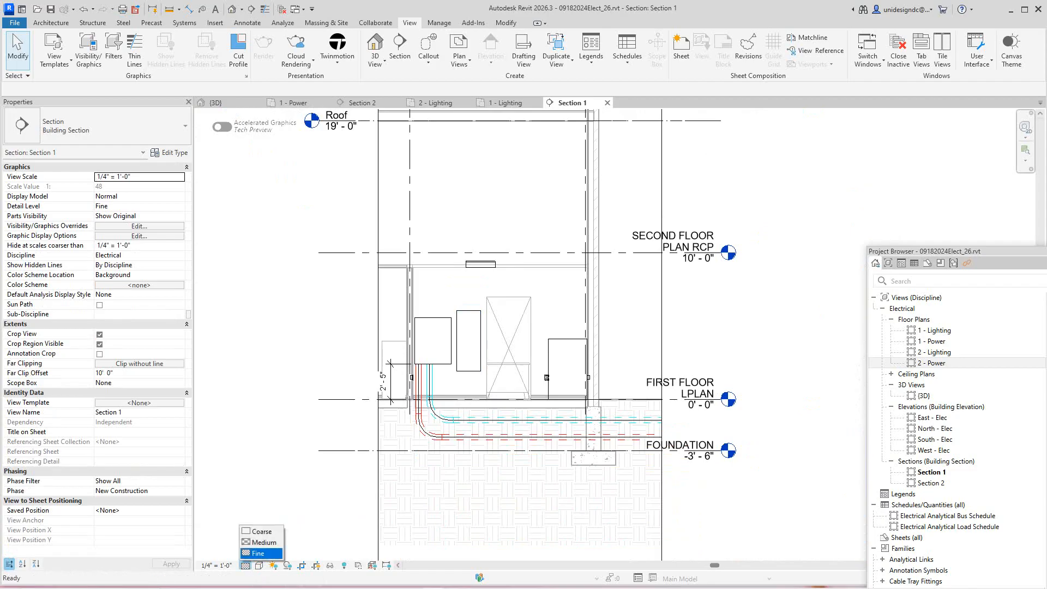
pyautogui.click(318, 491)
# - Start a conduit from the top face of panelboard LP1, with its surface connector placed 4" from the face's left end
pyautogui.scroll(2, 421, 342)
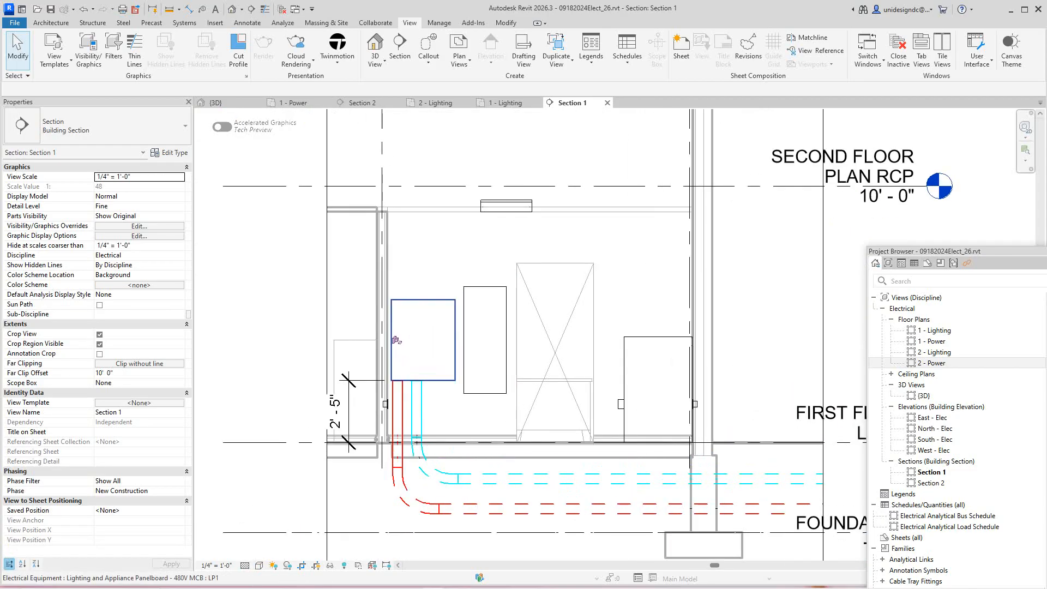
pyautogui.scroll(2, 401, 351)
pyautogui.scroll(-5, 398, 355)
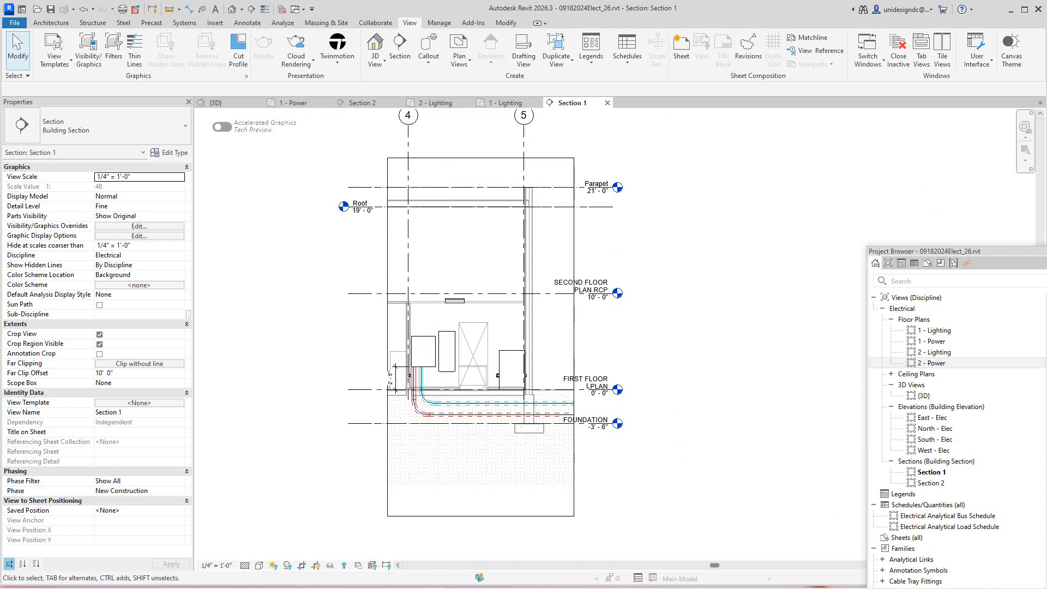
pyautogui.scroll(2, 414, 359)
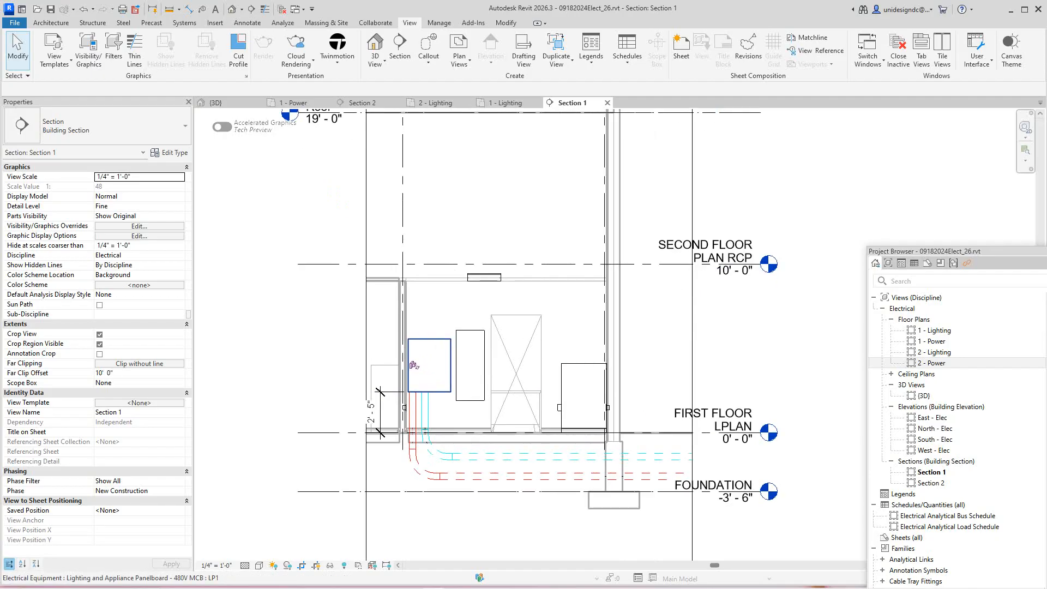
pyautogui.scroll(3, 414, 365)
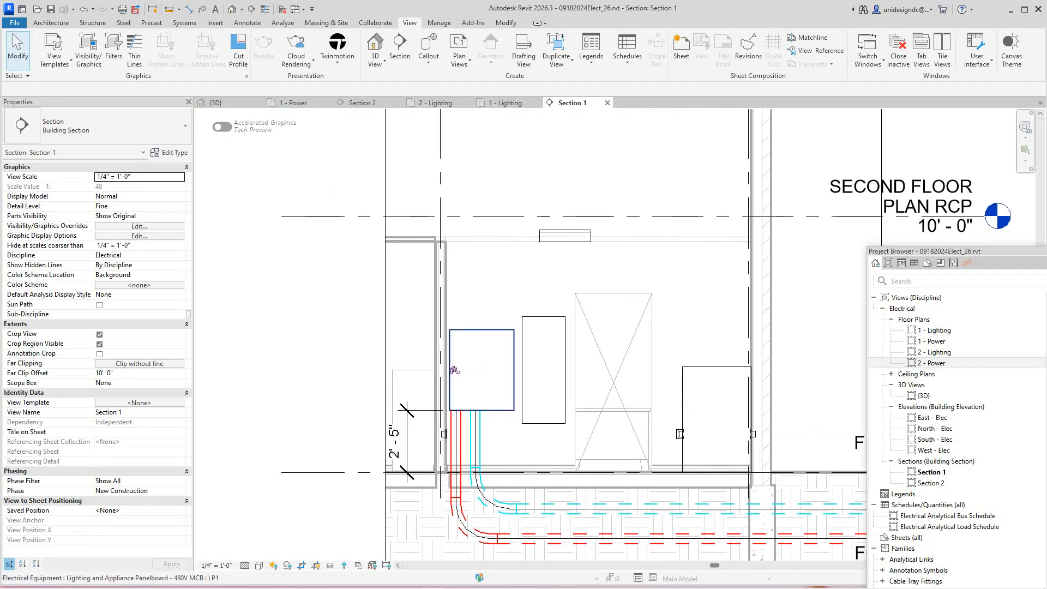
pyautogui.click(454, 370)
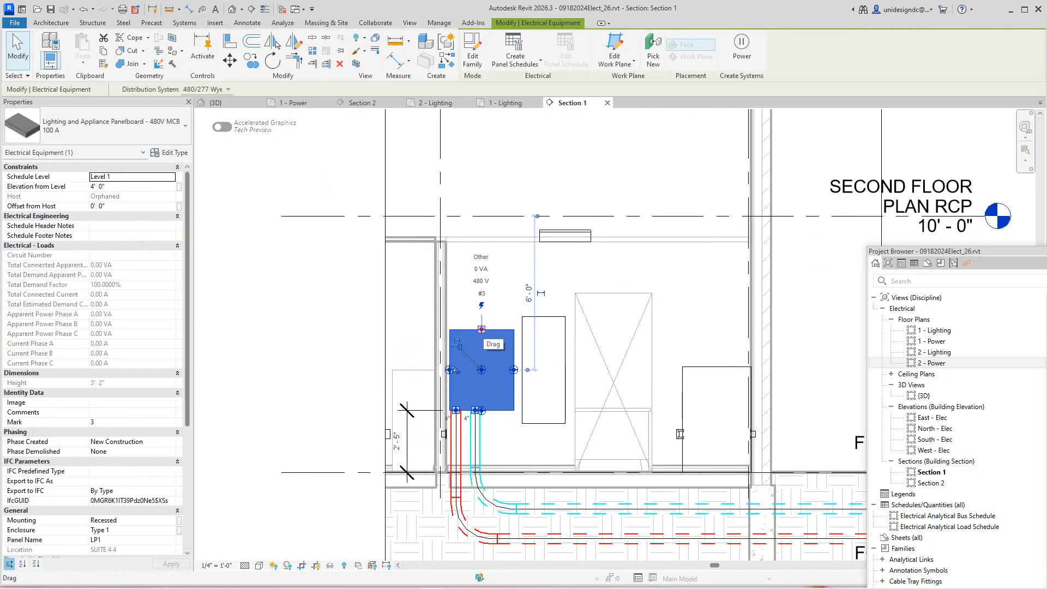
pyautogui.rightClick(483, 329)
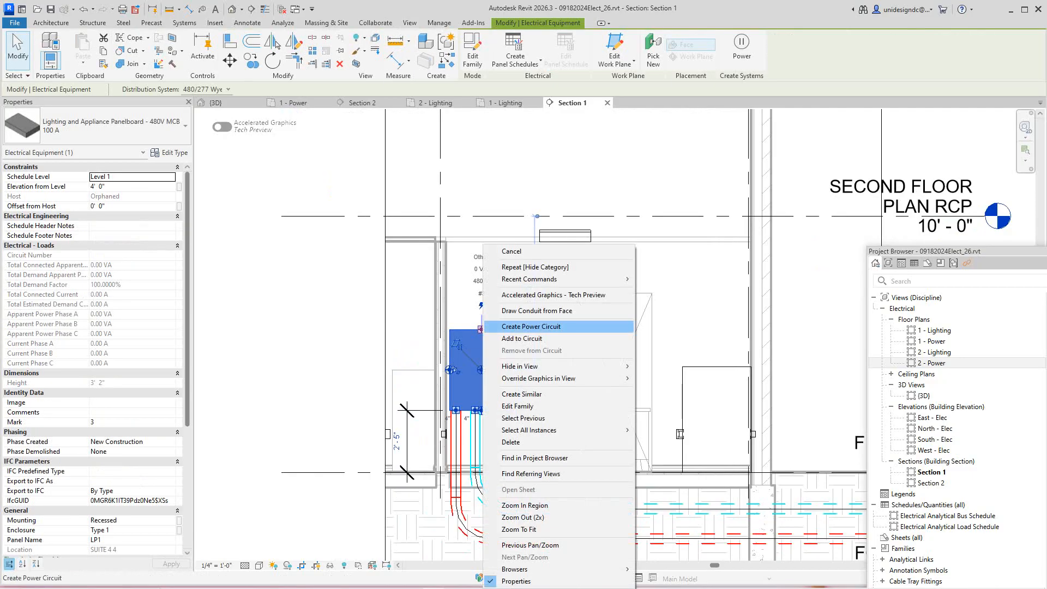
pyautogui.click(537, 310)
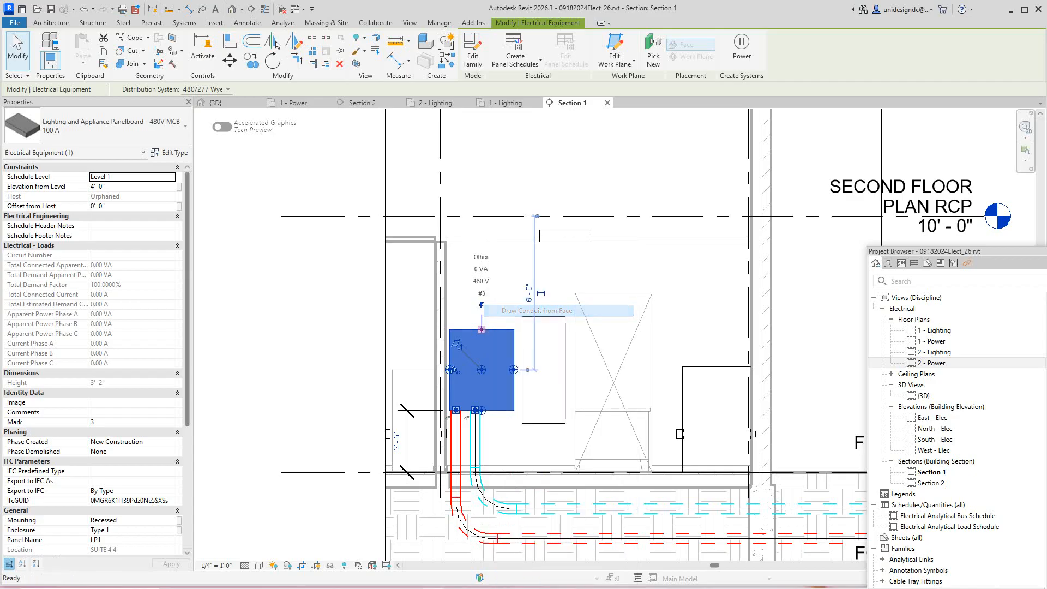
pyautogui.moveTo(564, 305); pyautogui.dragTo(536, 362, button='middle')
pyautogui.click(541, 290)
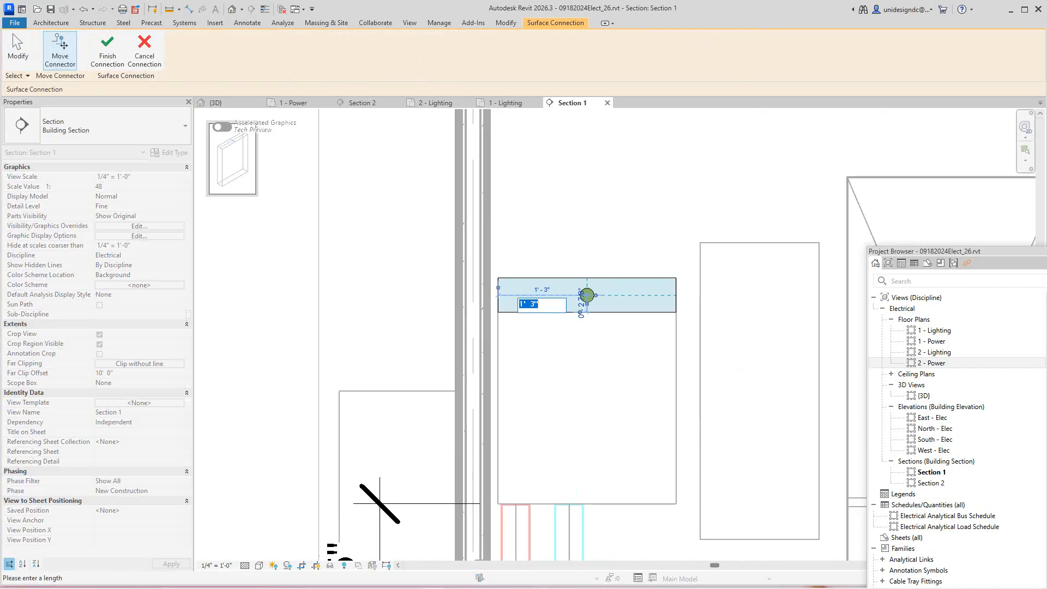
pyautogui.write('4')
pyautogui.press('Return')
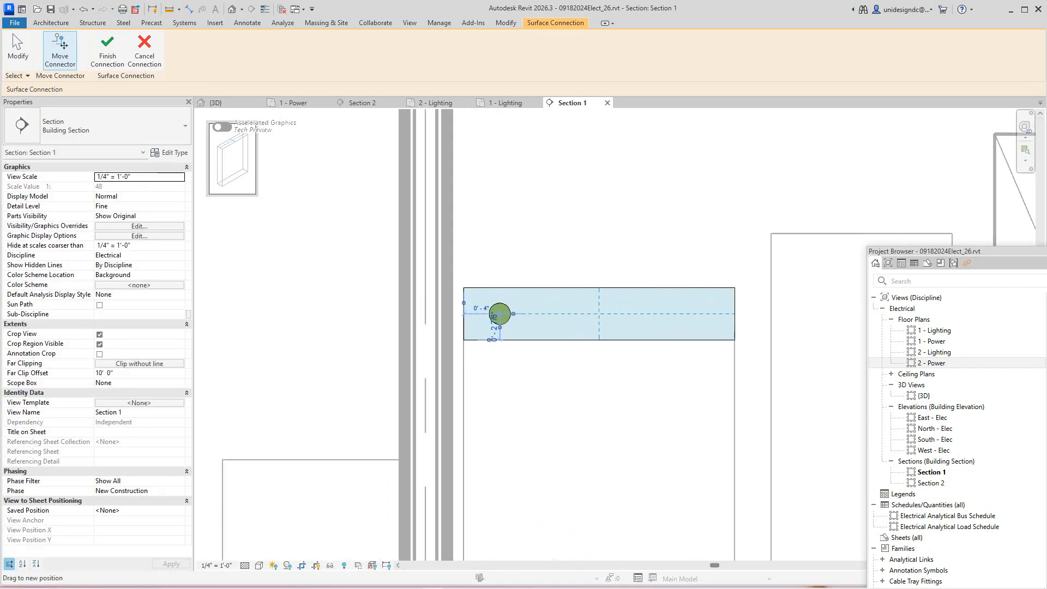
pyautogui.scroll(2, 562, 261)
pyautogui.scroll(-2, 524, 360)
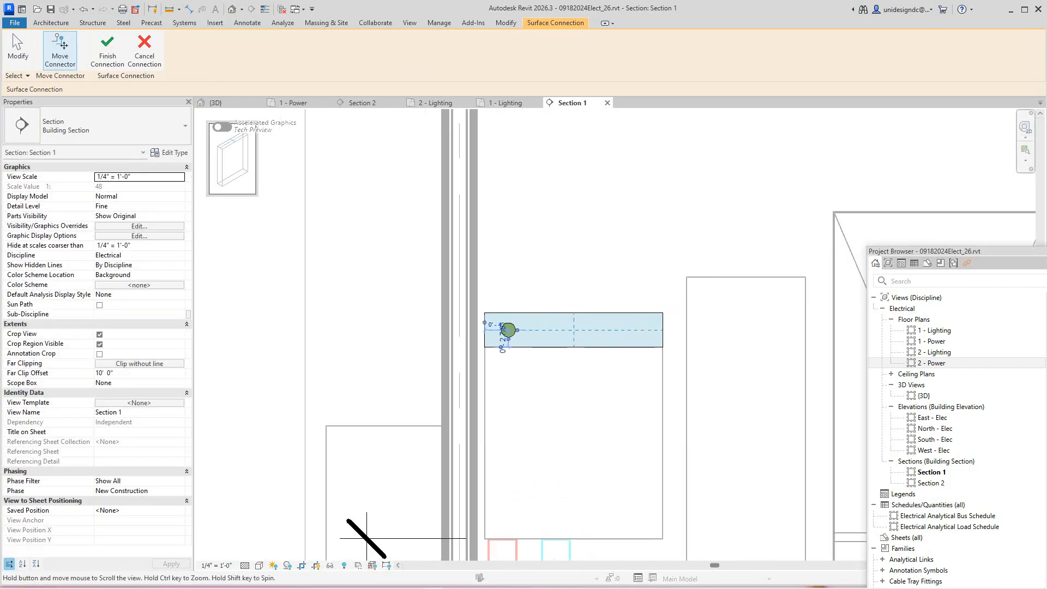
pyautogui.scroll(-1, 526, 361)
pyautogui.click(107, 51)
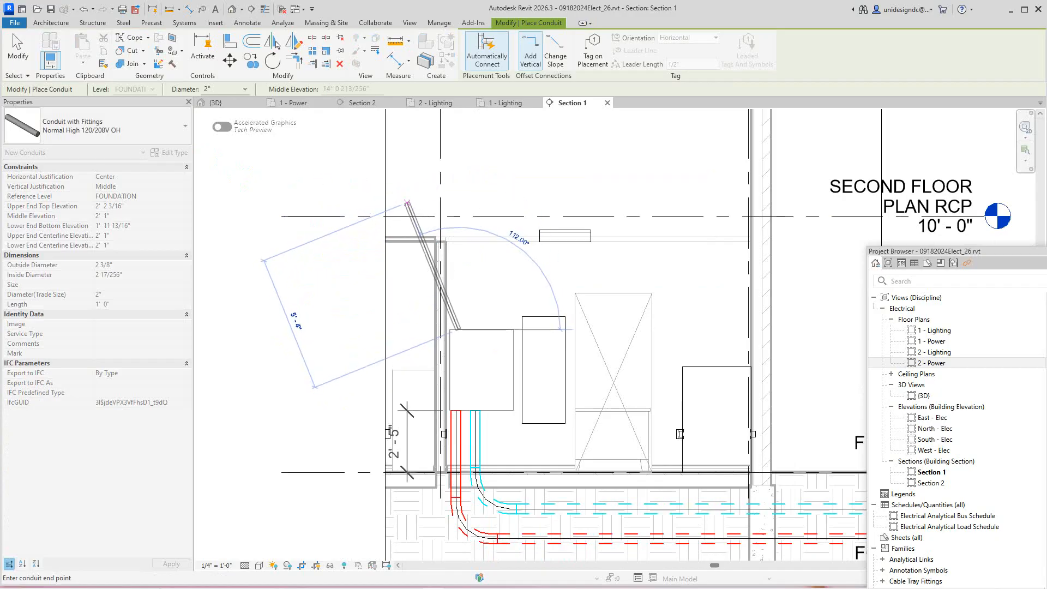
# - Draw the 2" conduit straight up to a middle elevation of about 14' 1" and turn it horizontally left past the wall
pyautogui.scroll(2, 460, 329)
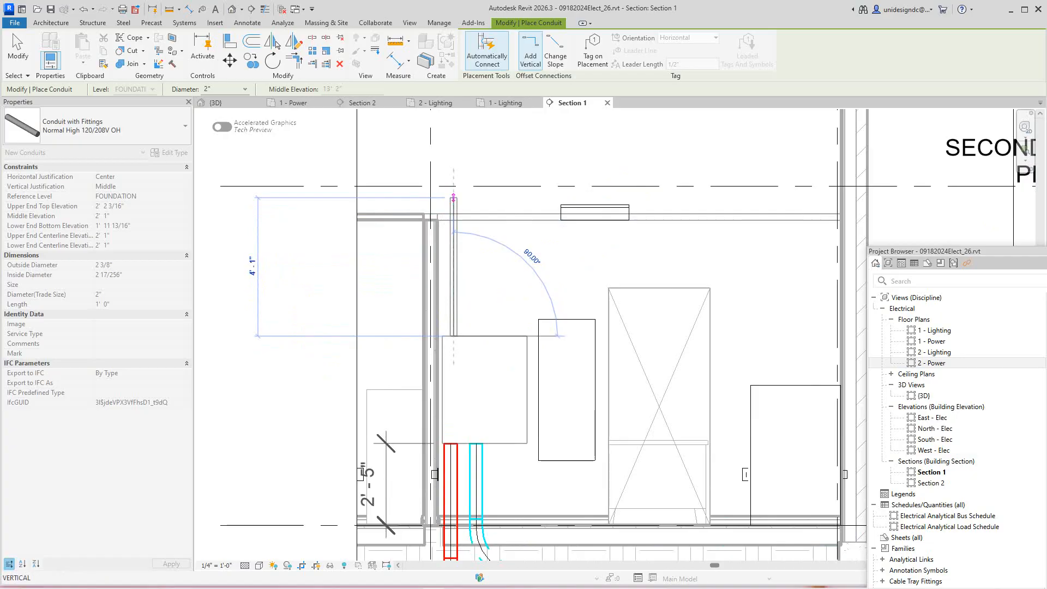
pyautogui.scroll(3, 453, 197)
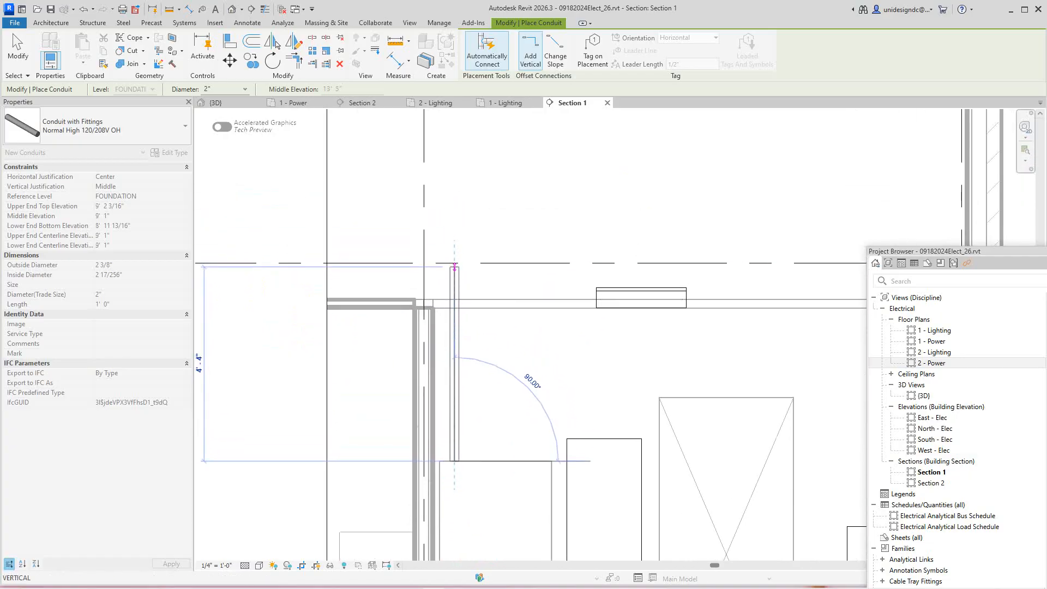
pyautogui.click(454, 237)
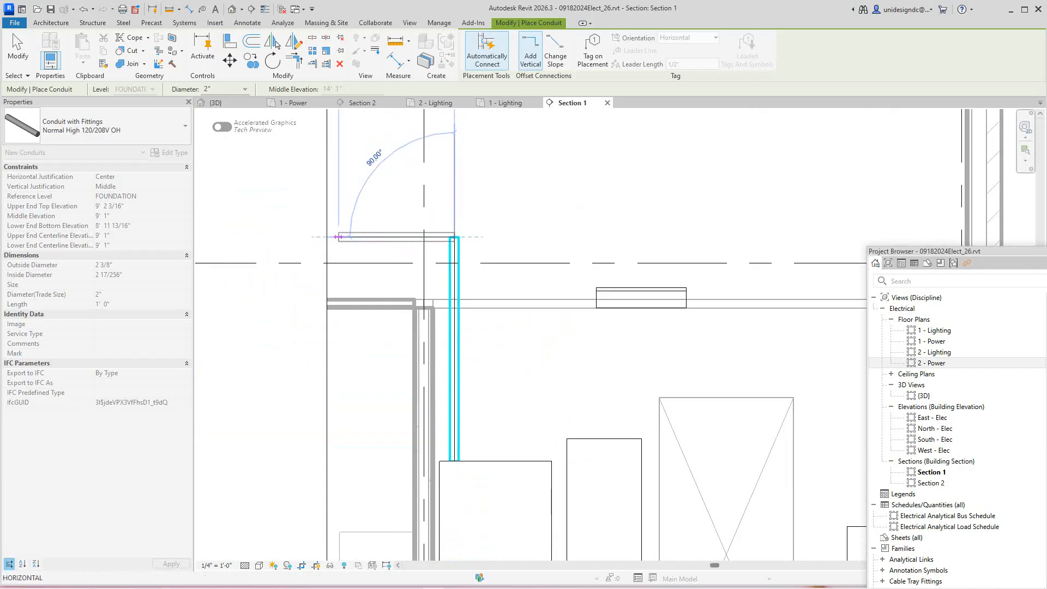
pyautogui.click(338, 237)
pyautogui.rightClick(337, 237)
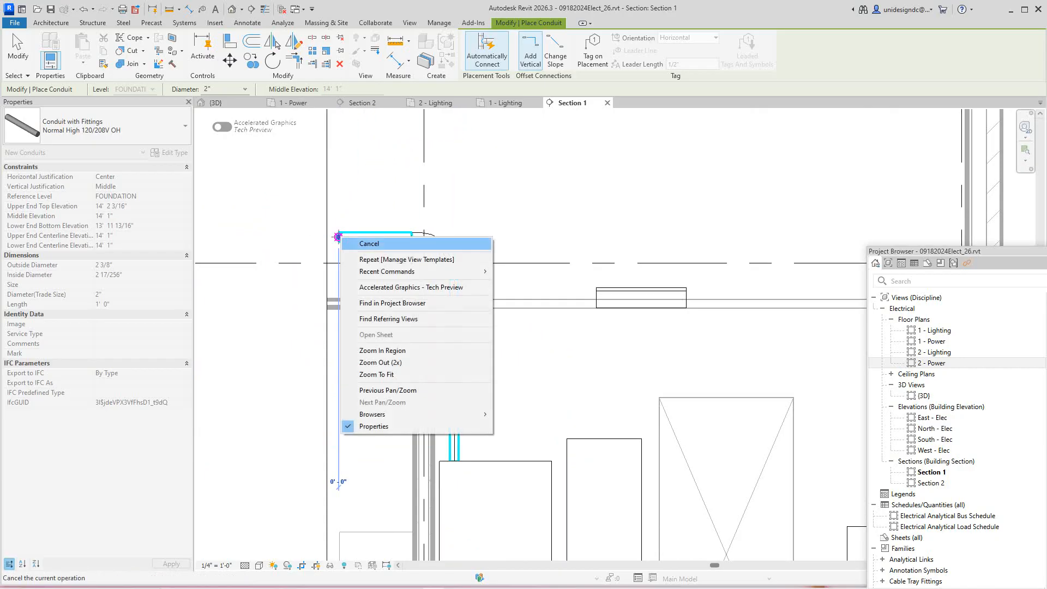
pyautogui.click(369, 243)
pyautogui.scroll(-2, 466, 261)
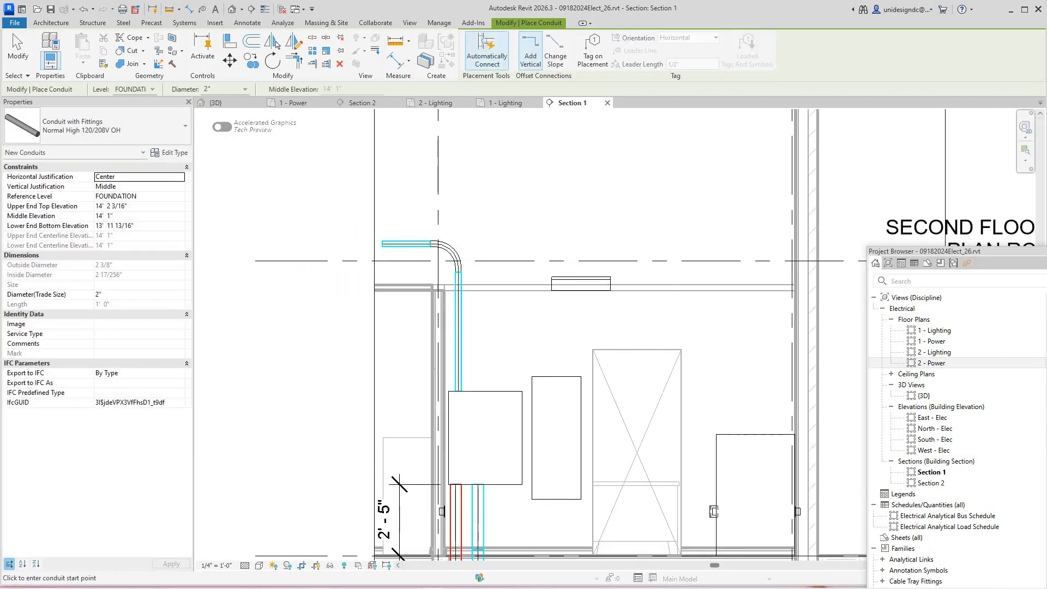
pyautogui.rightClick(497, 206)
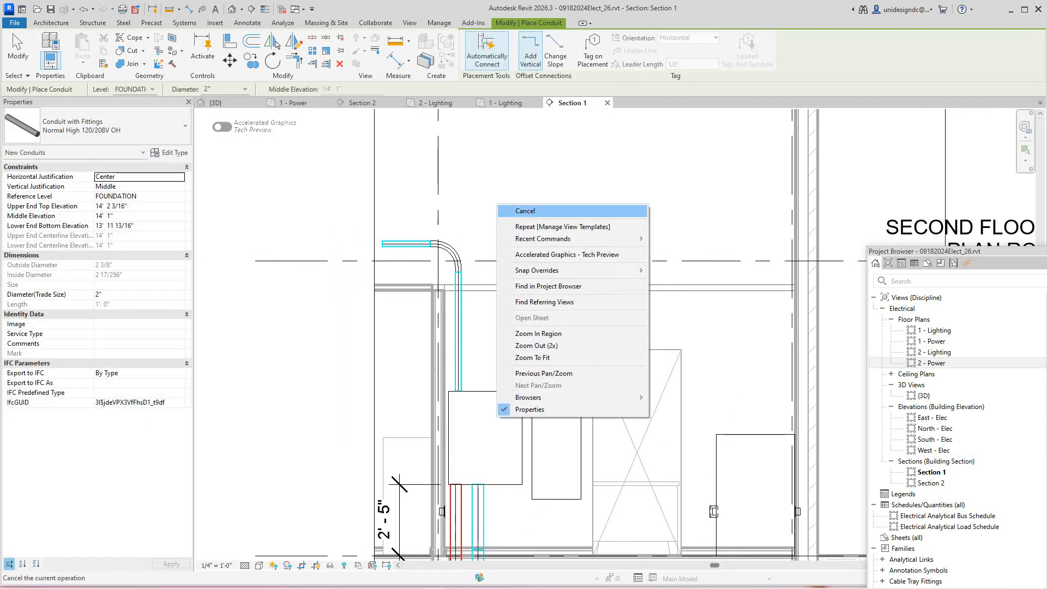
pyautogui.click(507, 210)
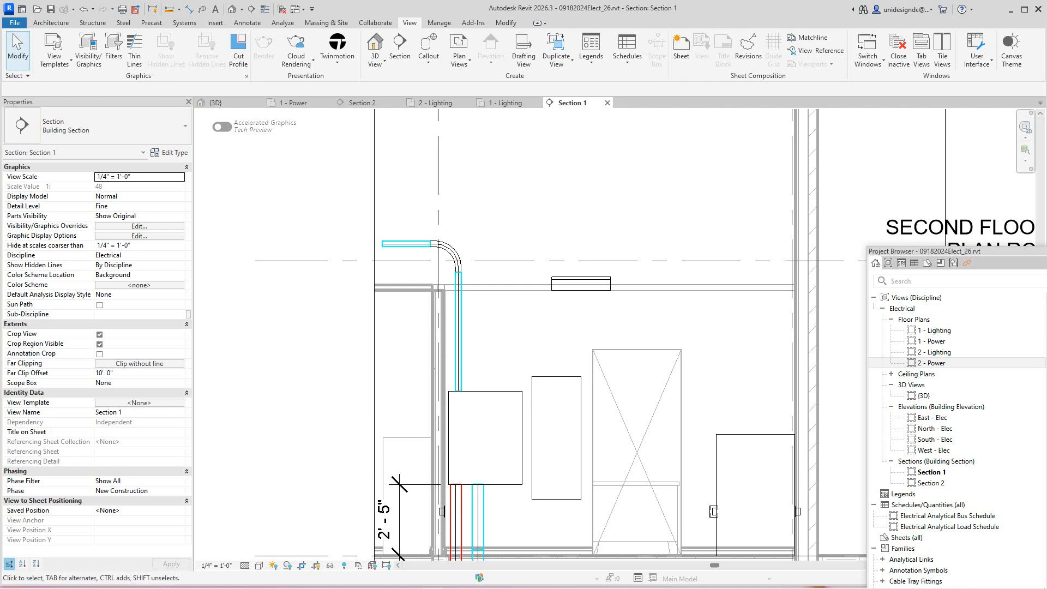
# - Set up Parallel Conduits with a horizontal number of 4, a 6" horizontal offset and Concentric Bend Radius
pyautogui.click(185, 23)
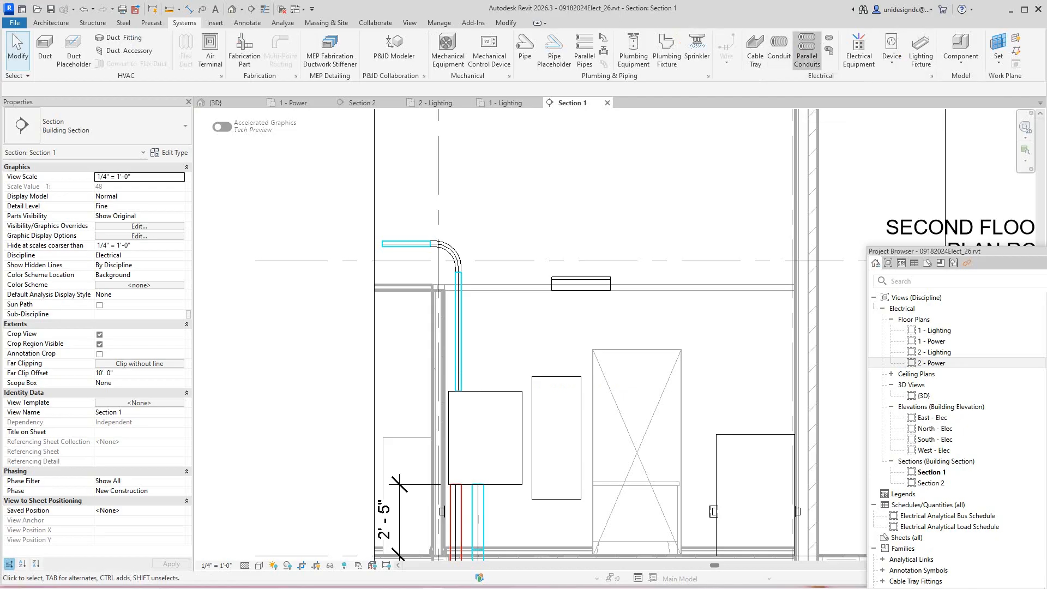
pyautogui.click(806, 52)
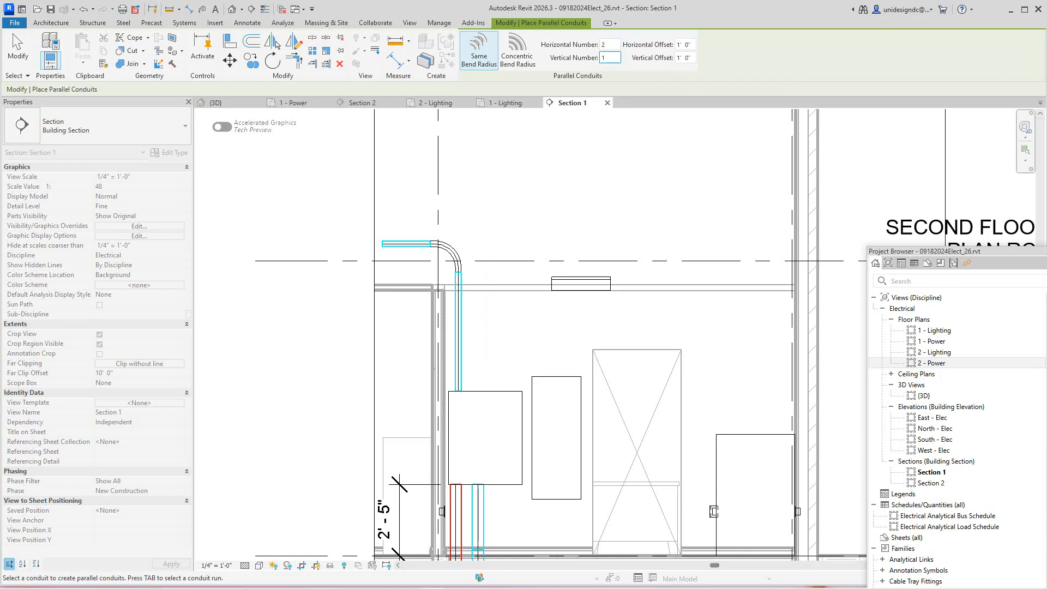
pyautogui.doubleClick(609, 44)
pyautogui.write('4')
pyautogui.press('Tab')
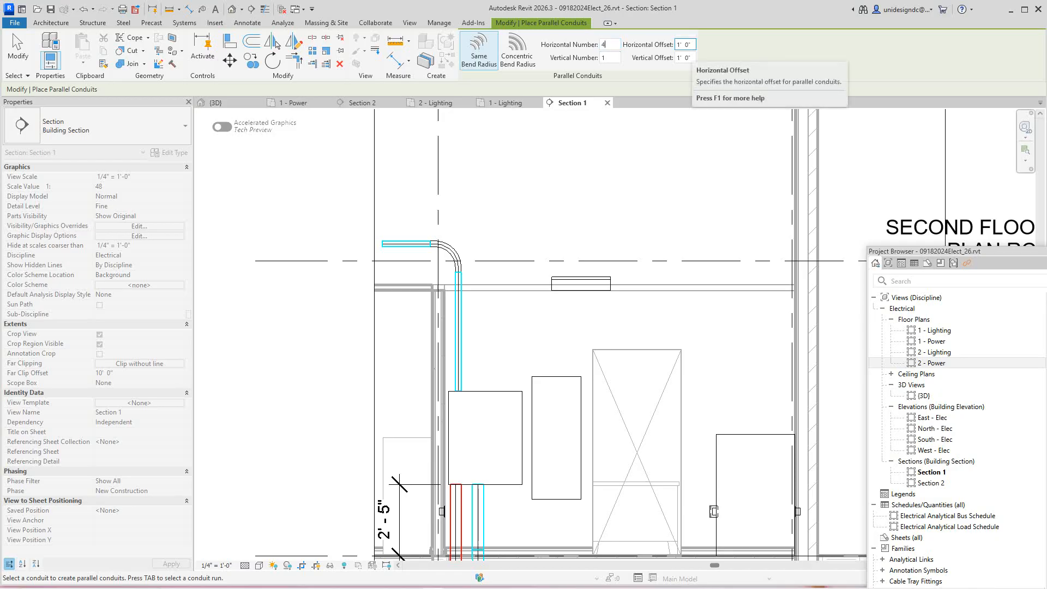
pyautogui.moveTo(691, 44); pyautogui.dragTo(676, 44)
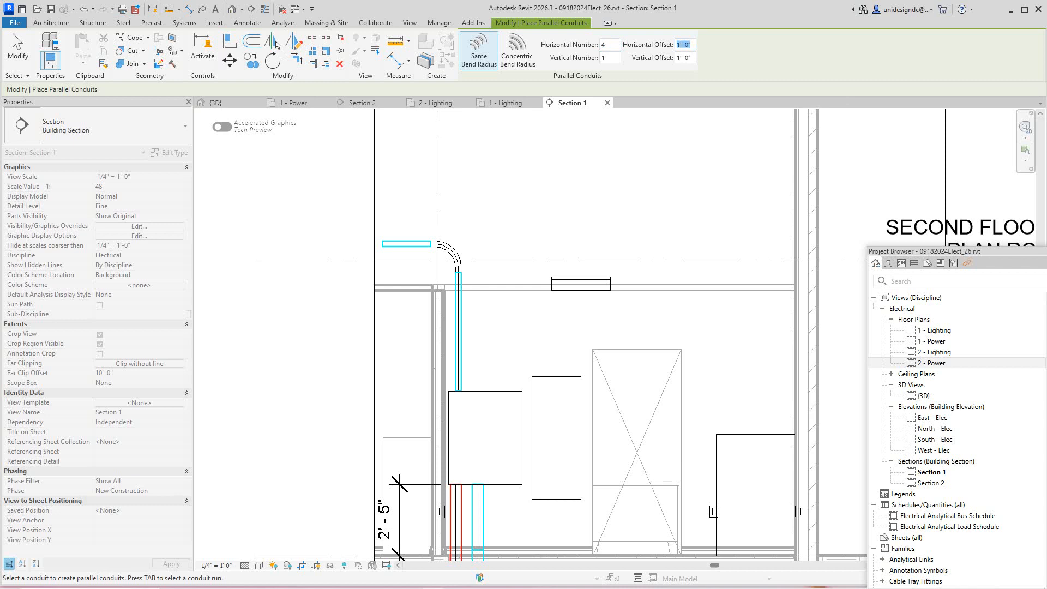
pyautogui.write('6')
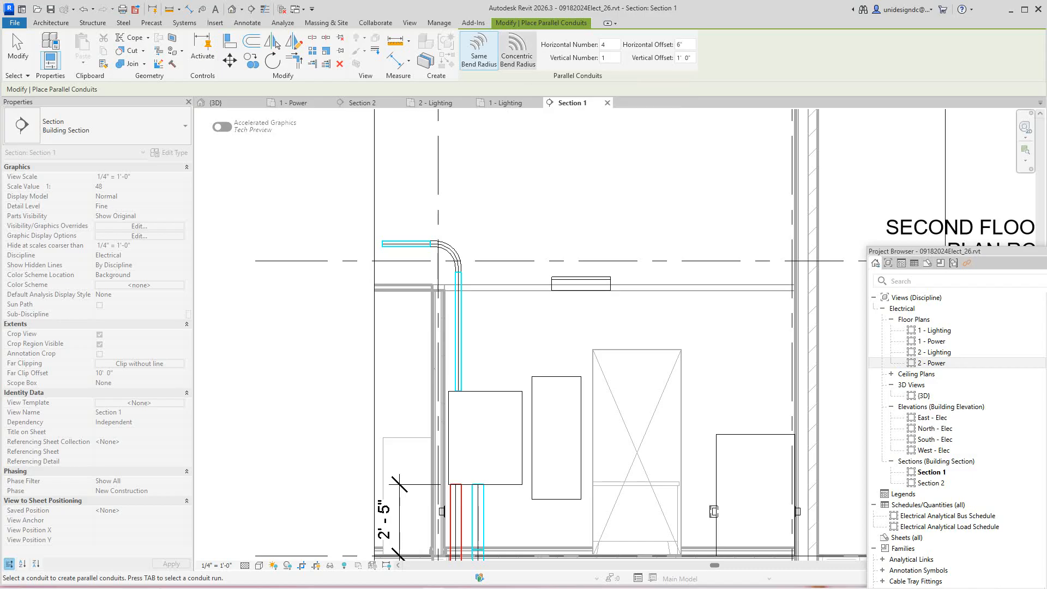
pyautogui.click(516, 51)
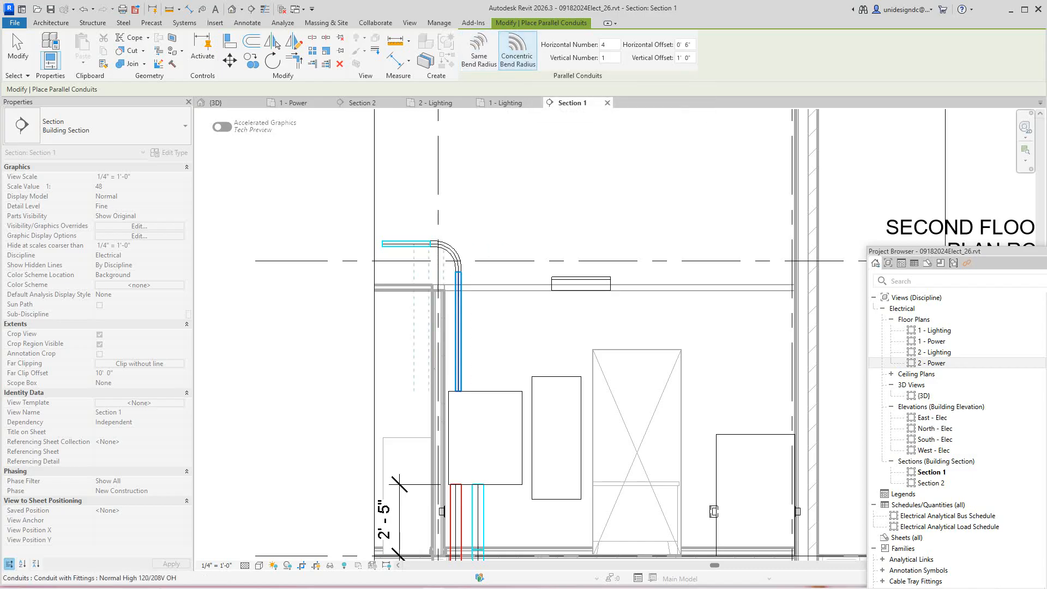
# - Try creating parallel conduits from the run's vertical and horizontal segments separately, and undo both sets of copies
pyautogui.click(457, 371)
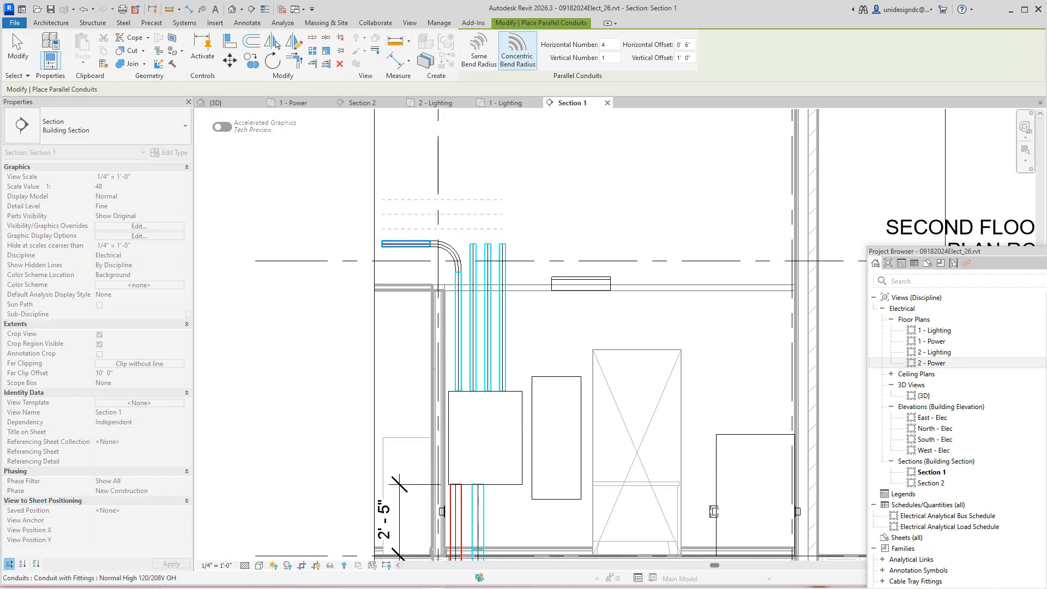
pyautogui.scroll(3, 490, 184)
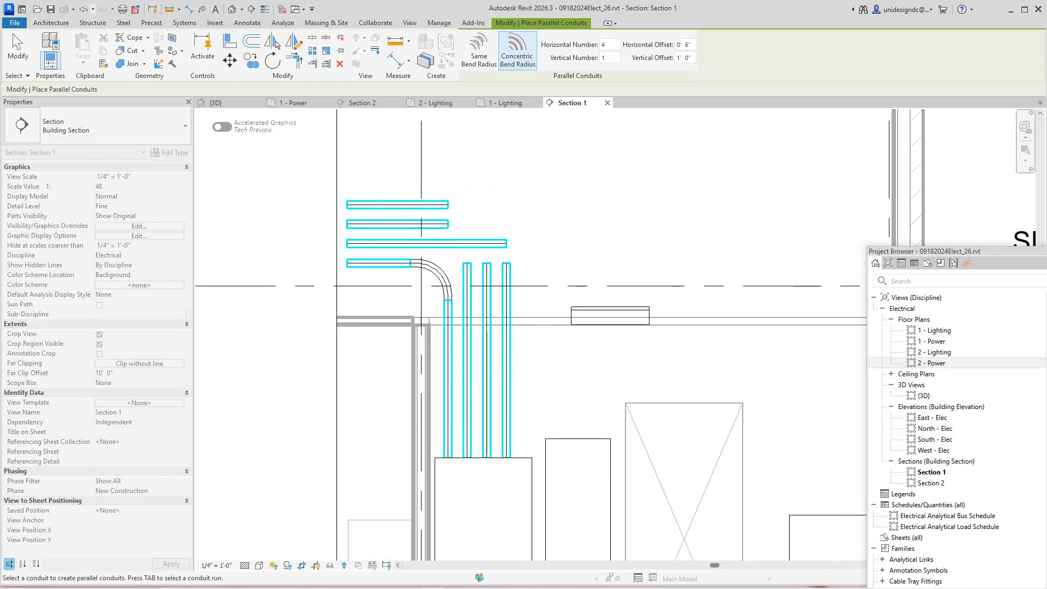
pyautogui.click(83, 9)
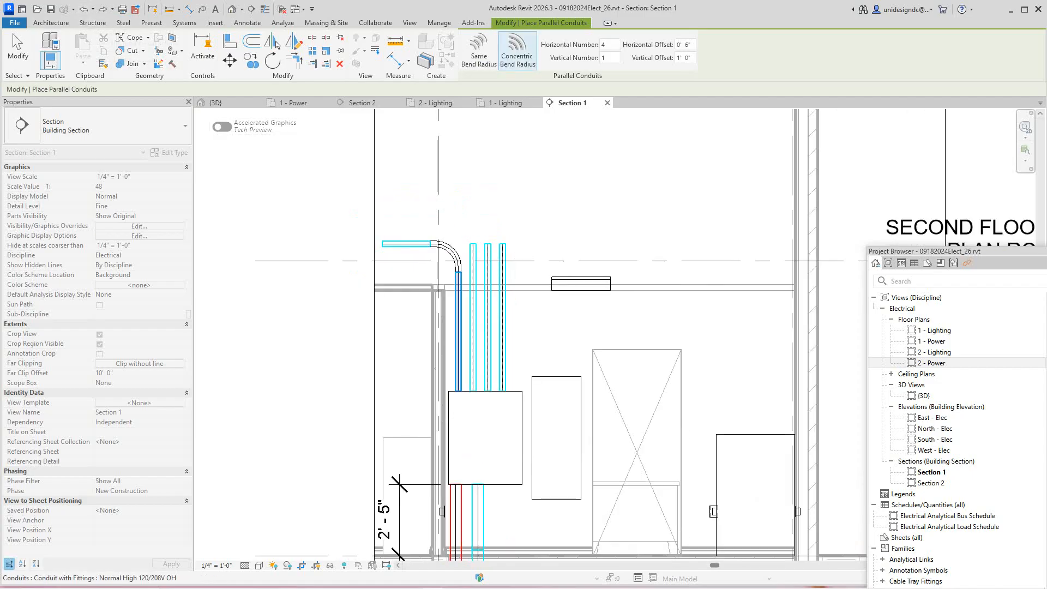
pyautogui.scroll(2, 464, 289)
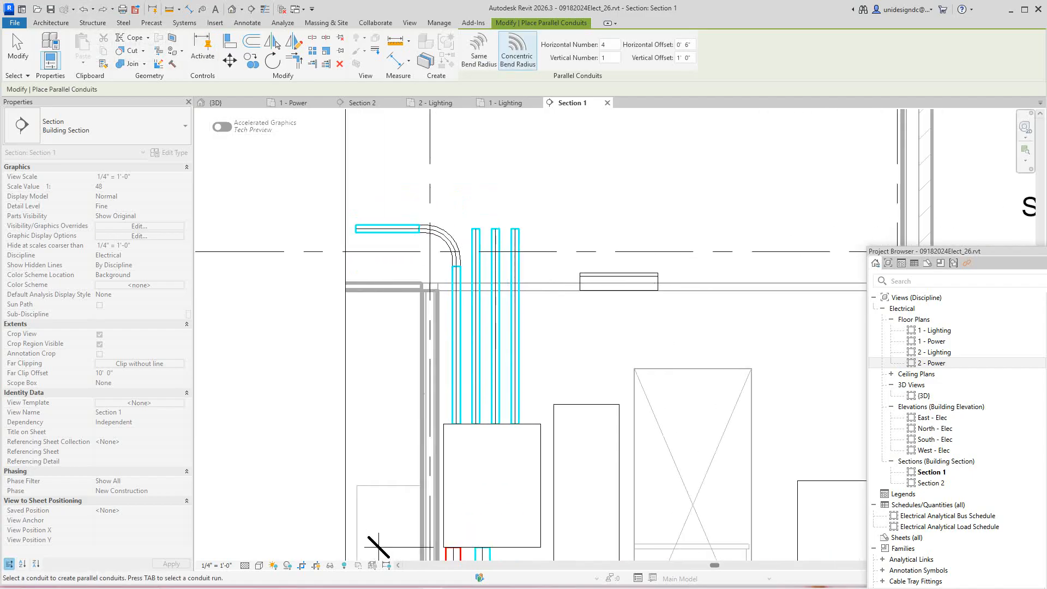
pyautogui.click(83, 9)
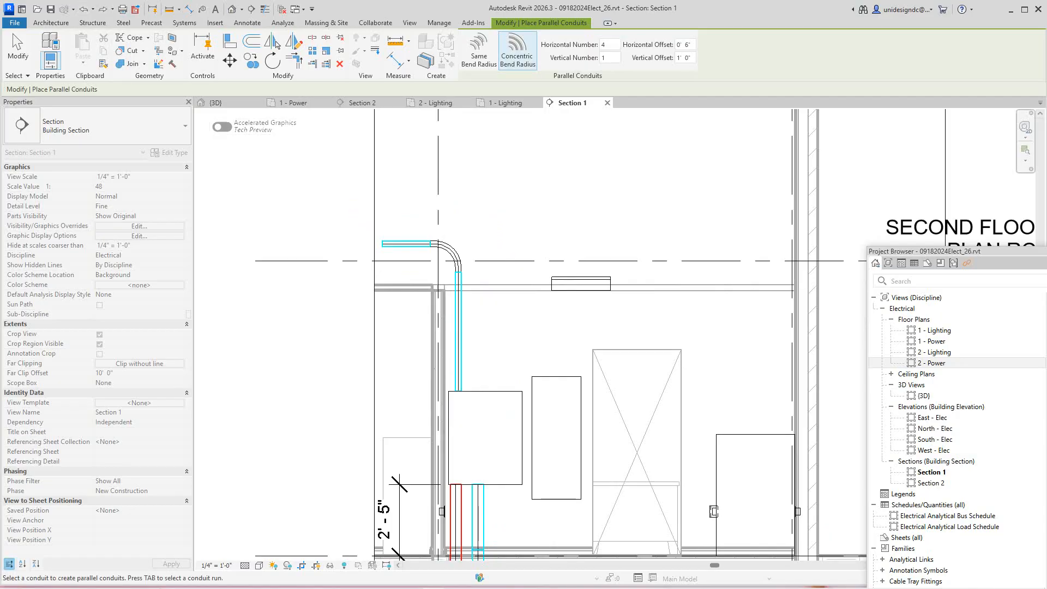
# - Create the parallel conduits from the entire connected run above LP1, with the copies on its right, and end the command
pyautogui.scroll(2, 498, 373)
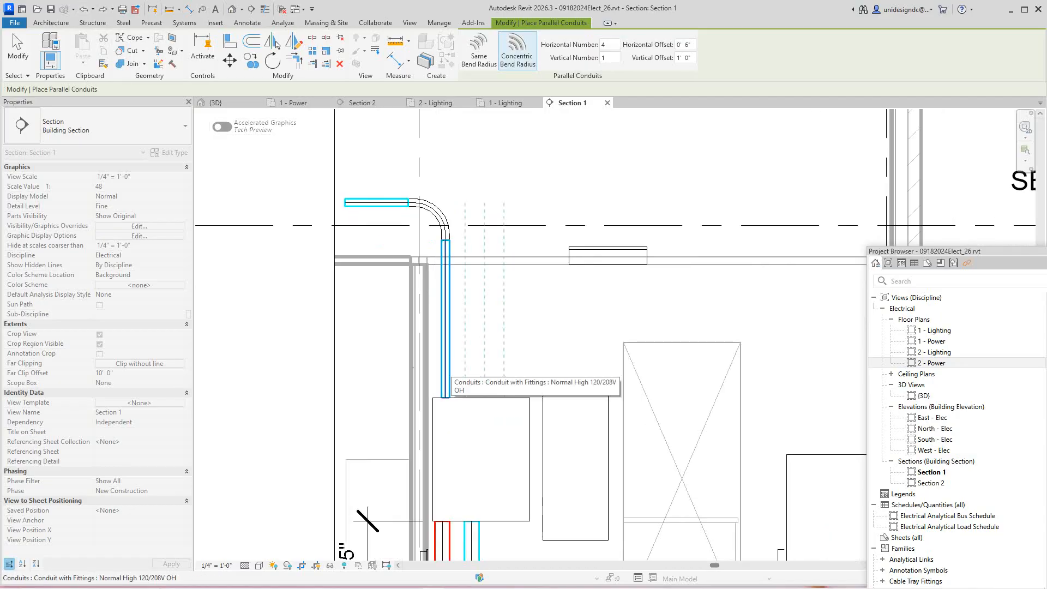
pyautogui.click(445, 373)
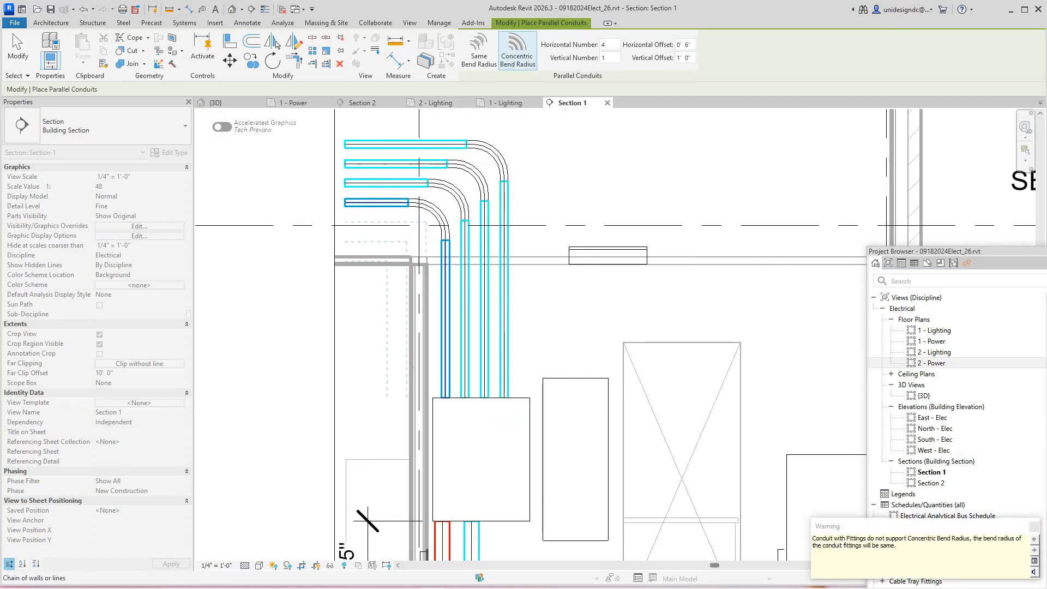
pyautogui.scroll(-3, 572, 452)
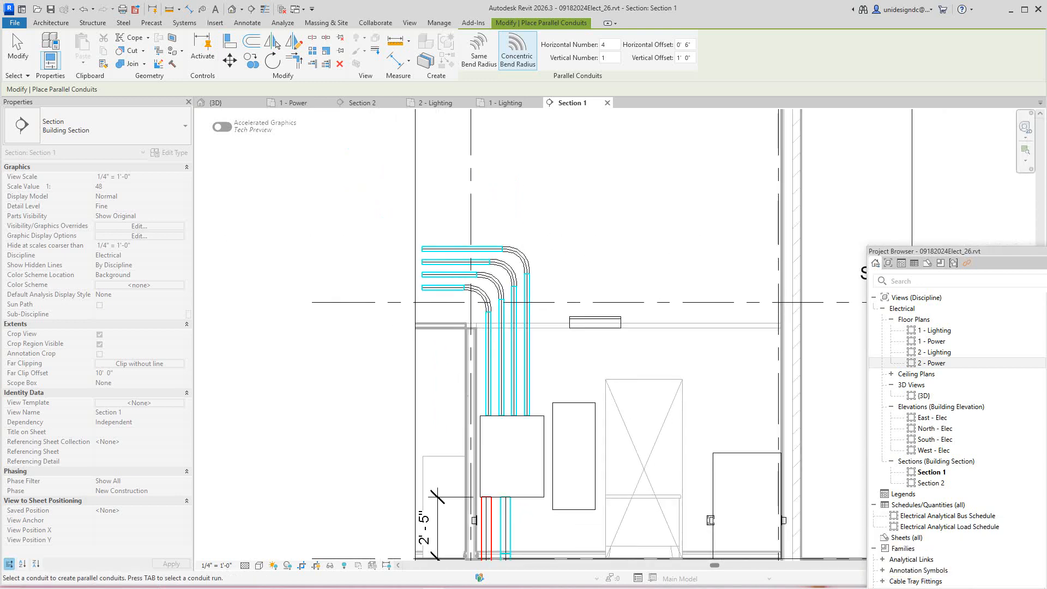
pyautogui.scroll(2, 574, 255)
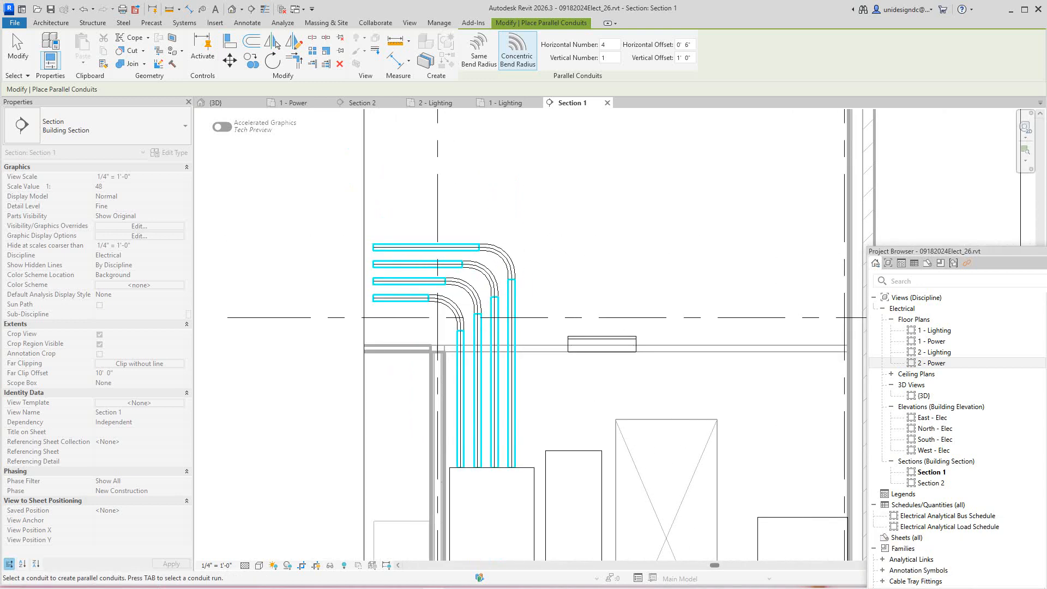
pyautogui.rightClick(574, 254)
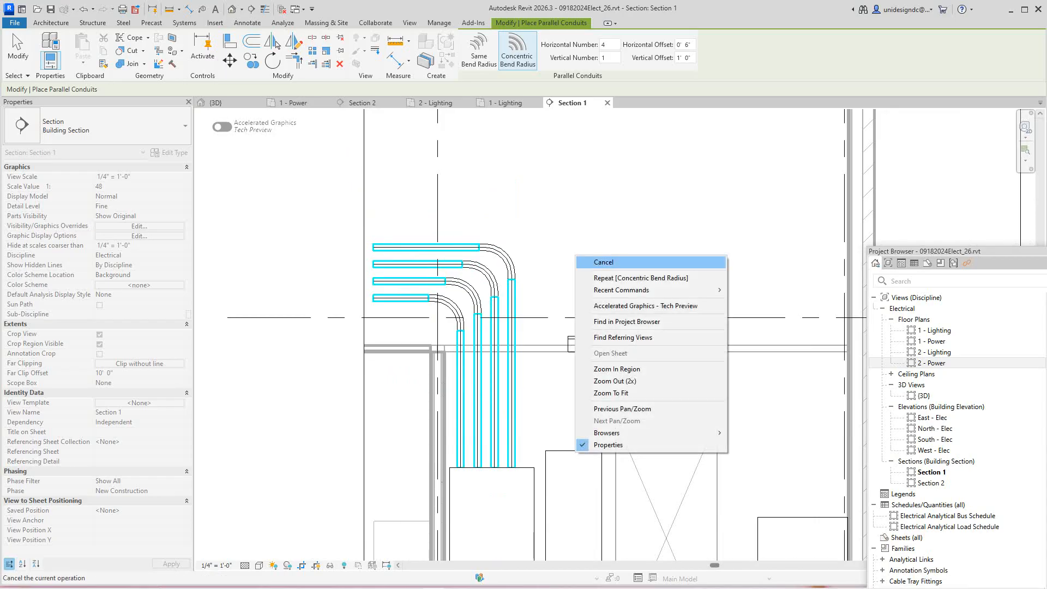
pyautogui.click(591, 261)
# - Select the entire original conduit run including its elbow to examine it, and clear the selection
pyautogui.scroll(3, 376, 548)
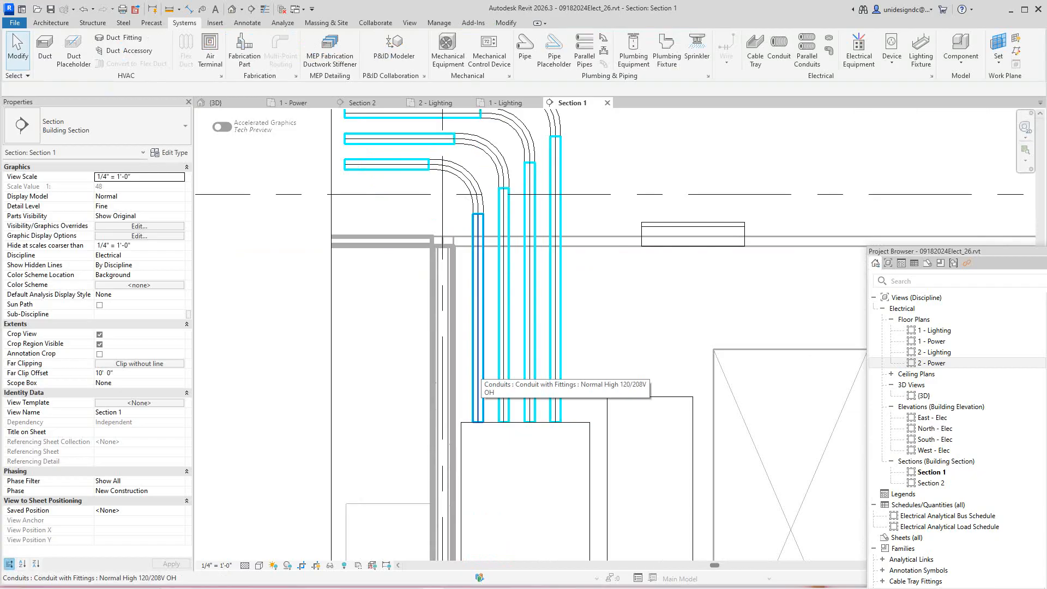
pyautogui.press('Tab')
pyautogui.click(478, 371)
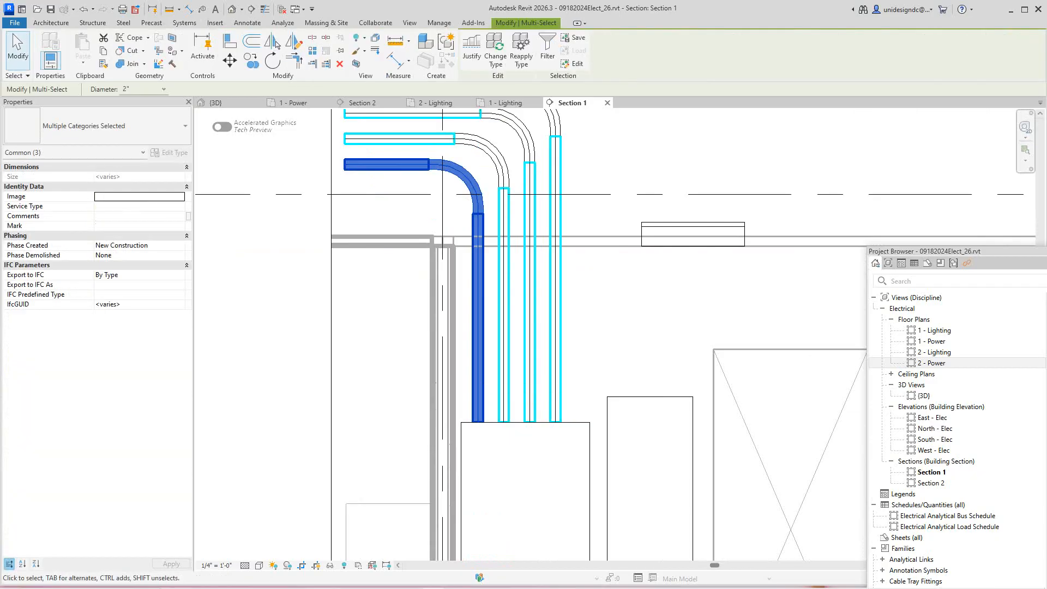
pyautogui.press('Escape')
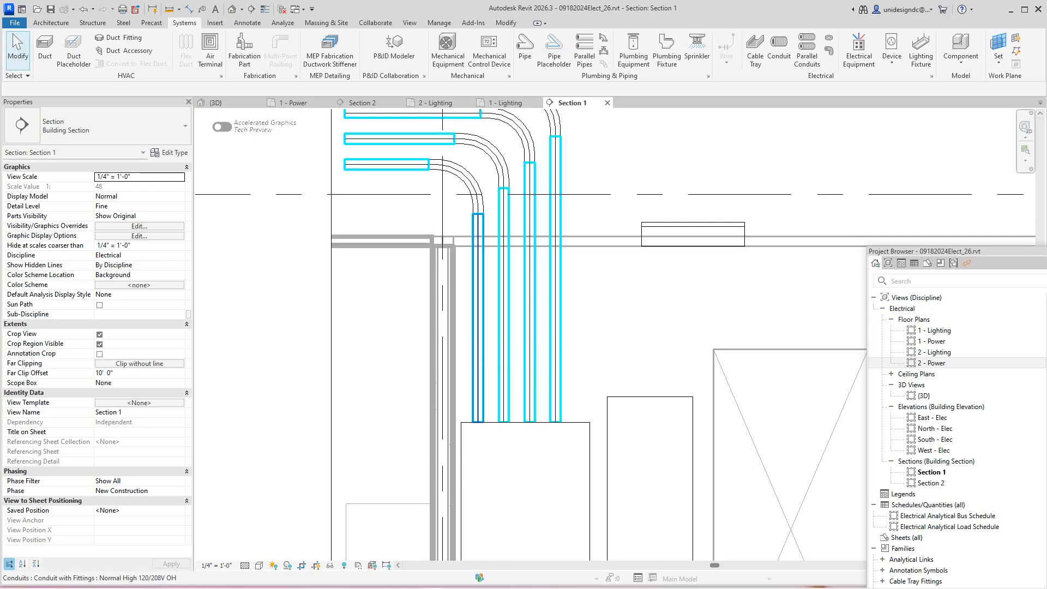
pyautogui.moveTo(468, 327); pyautogui.dragTo(493, 398, button='middle')
pyautogui.scroll(-1, 468, 331)
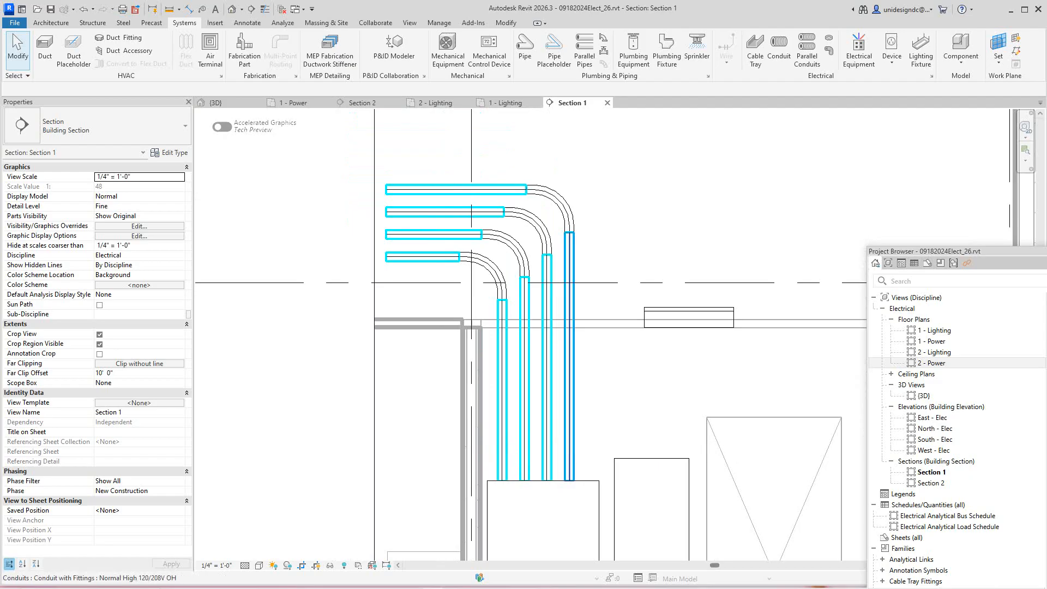
# - Change the outermost run's vertical and horizontal conduits to the type Conduit with Fittings: Emergency High 480/277V OH
pyautogui.click(569, 432)
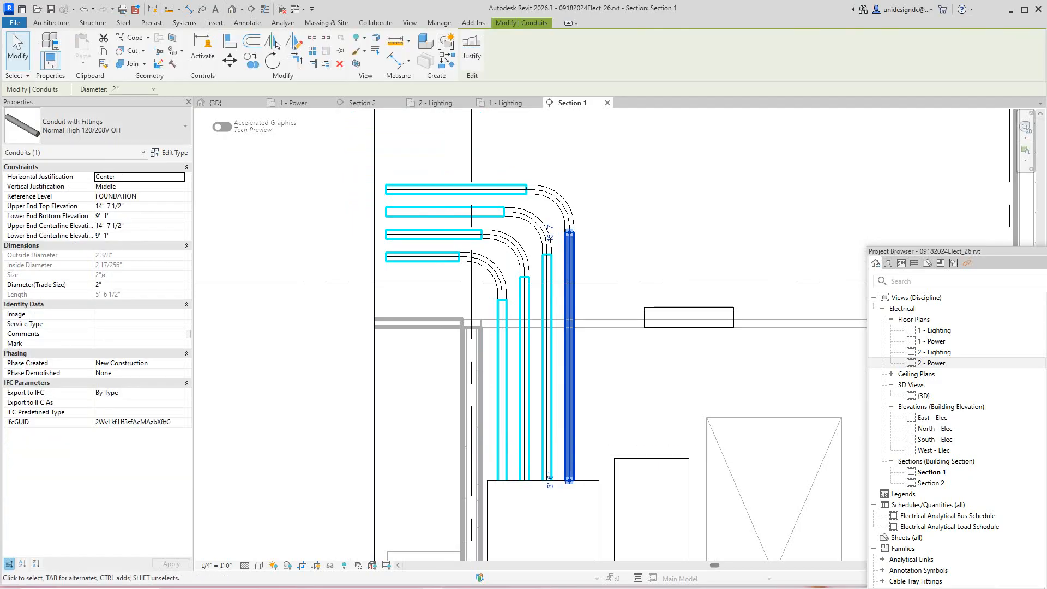
pyautogui.press('Escape')
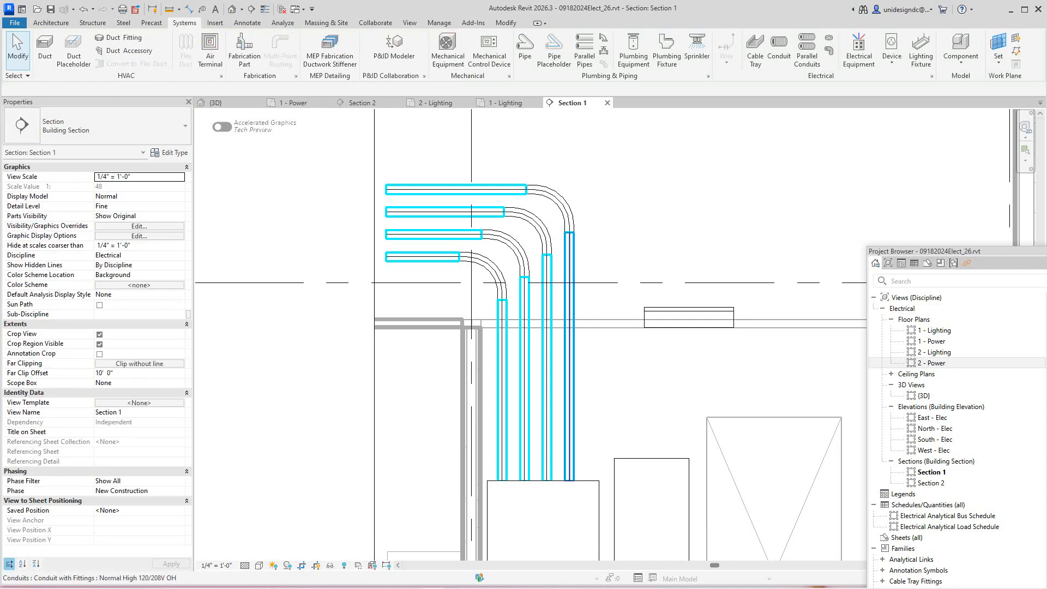
pyautogui.click(569, 432)
pyautogui.keyDown('ctrl'); pyautogui.click(490, 190); pyautogui.keyUp('ctrl')
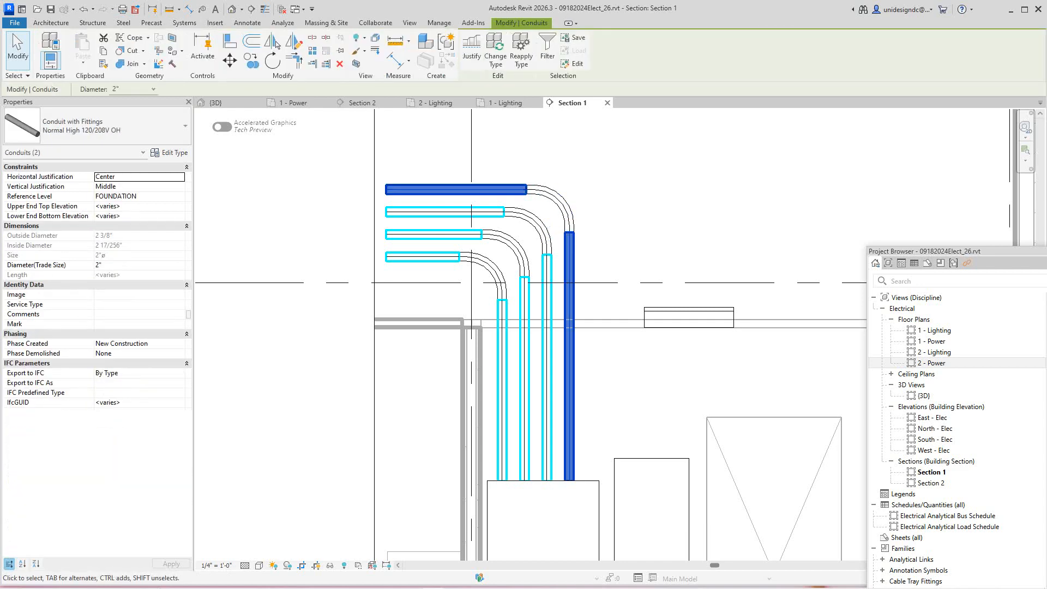
pyautogui.click(98, 126)
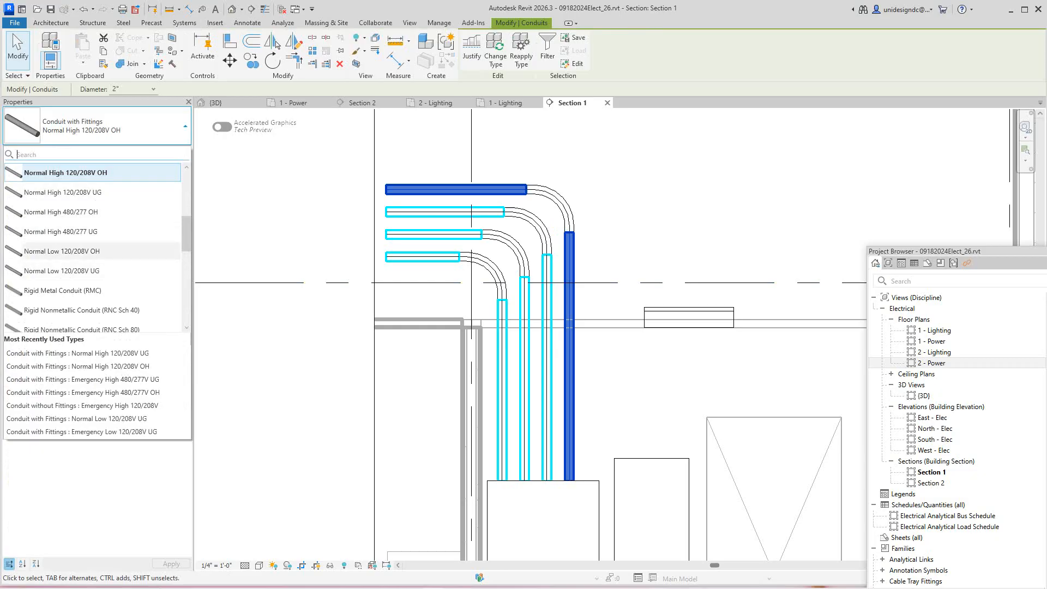
pyautogui.moveTo(76, 212)
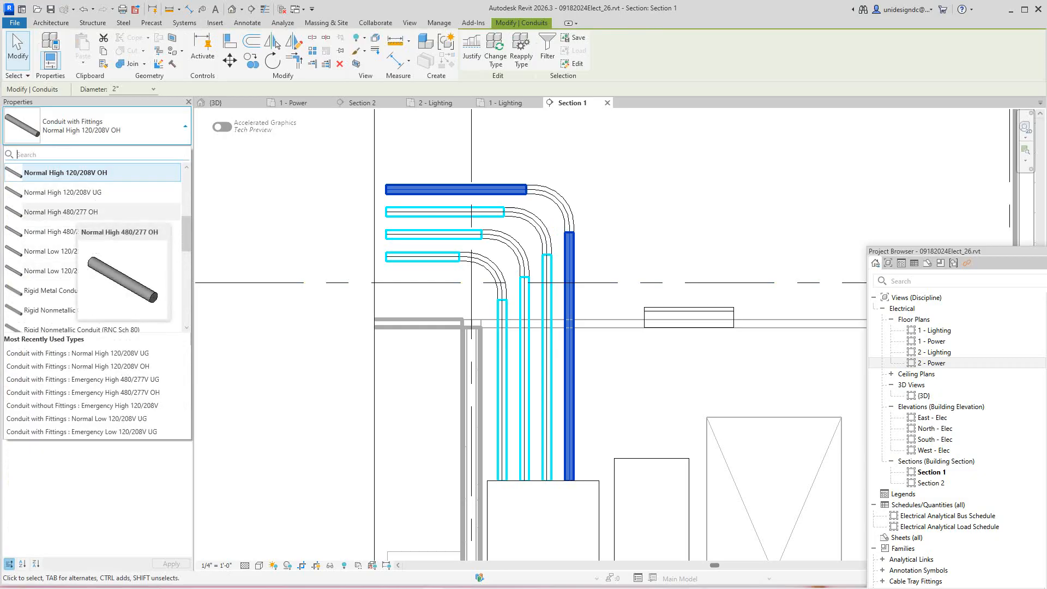
pyautogui.scroll(-3, 76, 218)
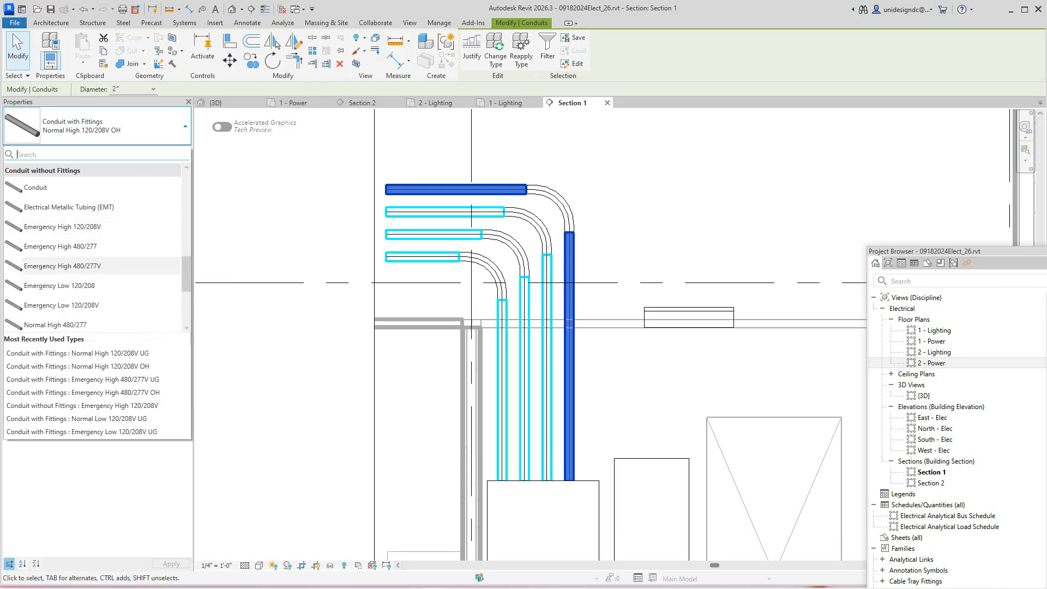
pyautogui.press('Escape')
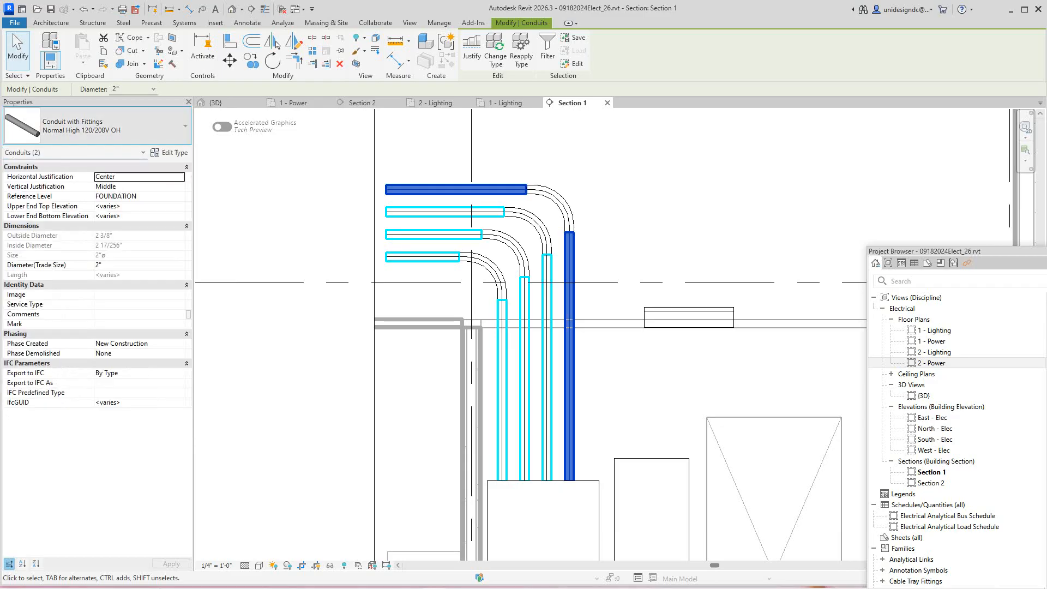
pyautogui.click(115, 126)
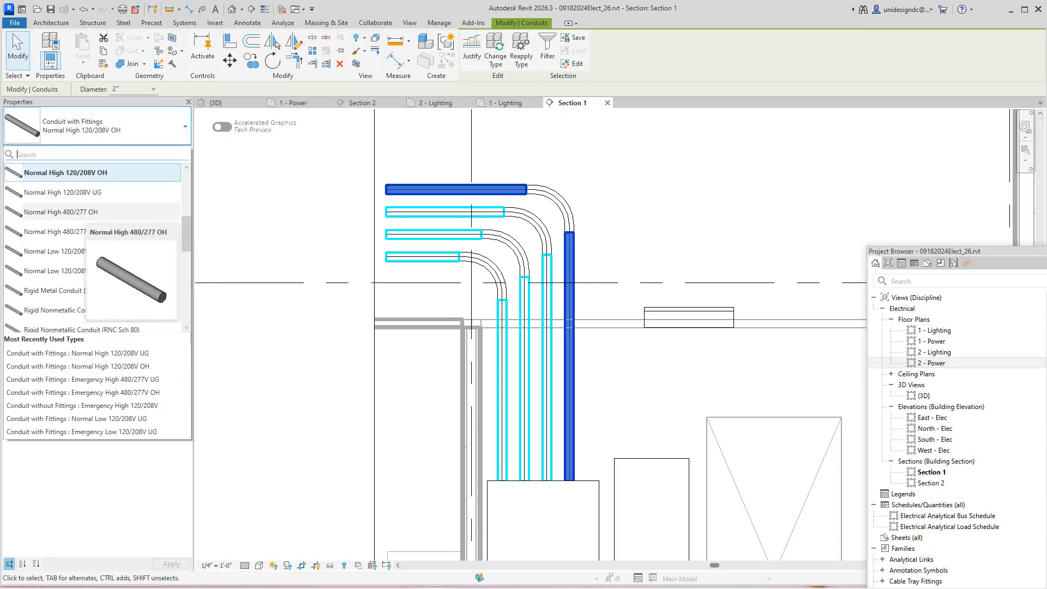
pyautogui.scroll(1, 92, 251)
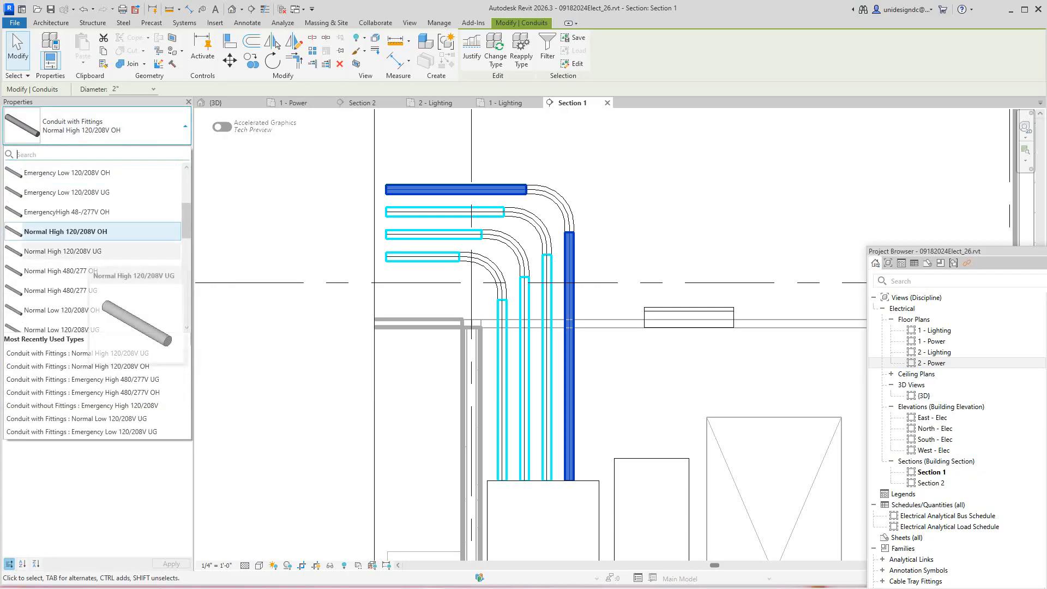
pyautogui.scroll(2, 90, 254)
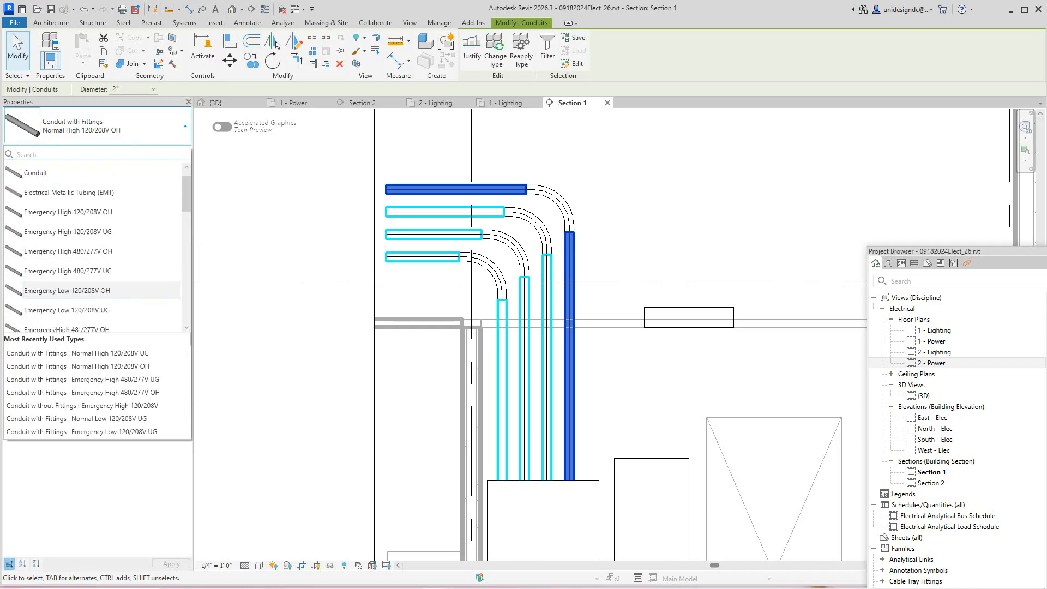
pyautogui.scroll(-2, 92, 290)
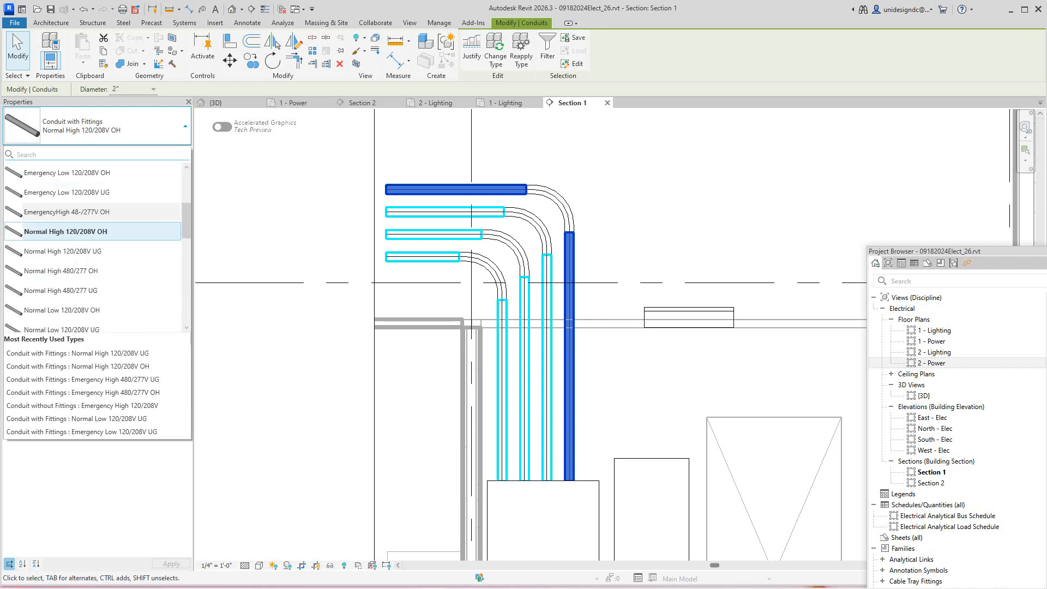
pyautogui.scroll(1, 98, 212)
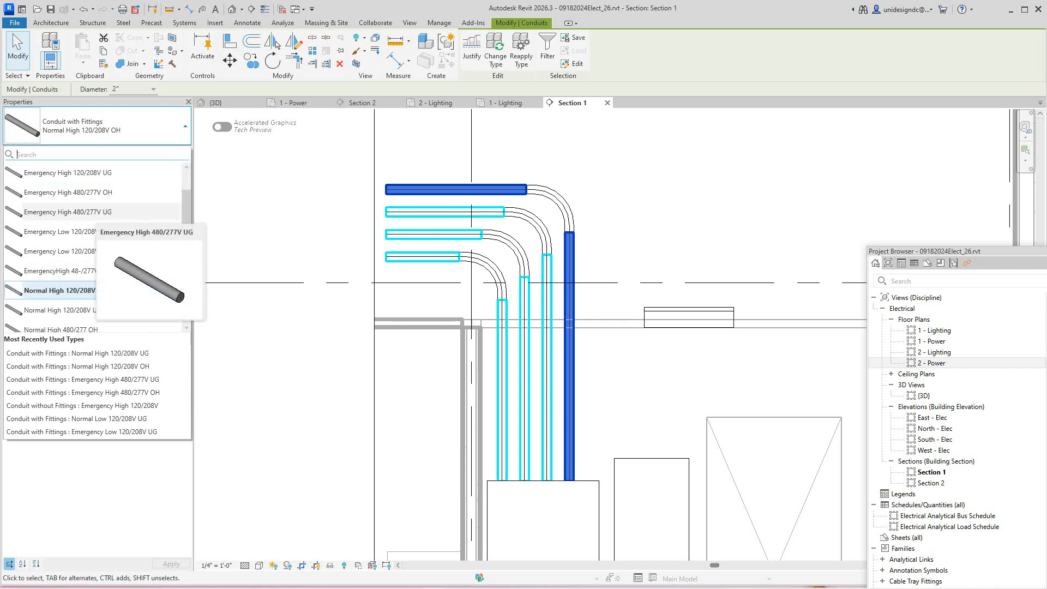
pyautogui.click(68, 192)
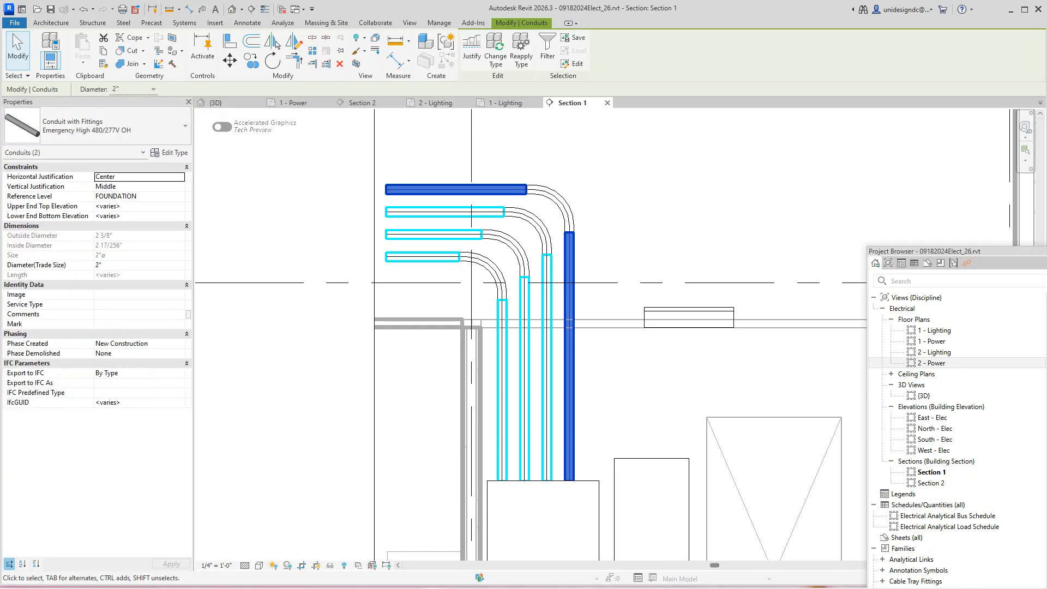
pyautogui.press('Escape')
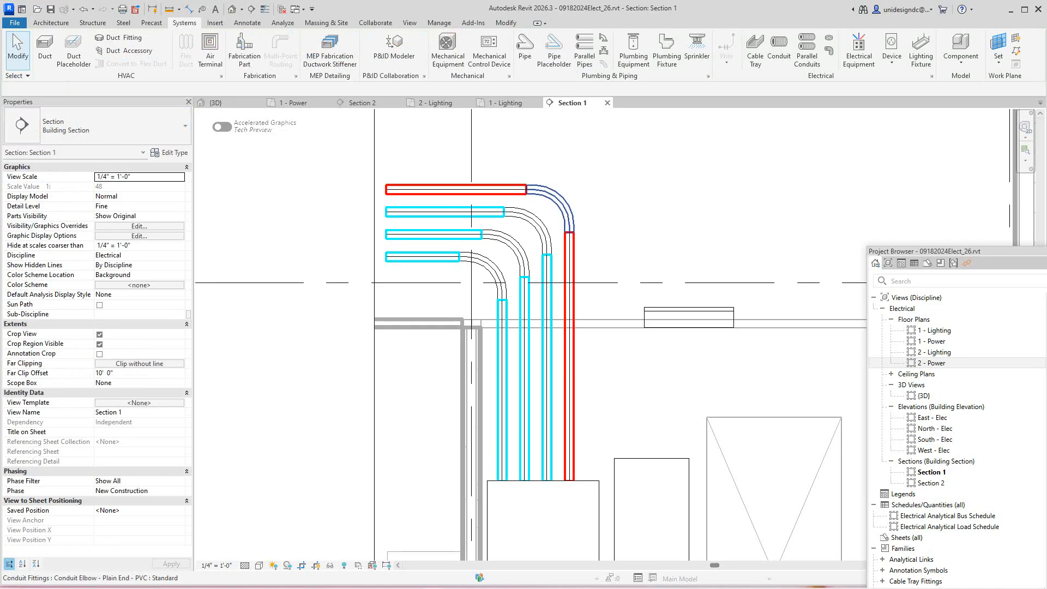
# - Change the outermost run's elbow to the Conduit Elbow - Plain End - PVC type Emergency High OH
pyautogui.click(559, 204)
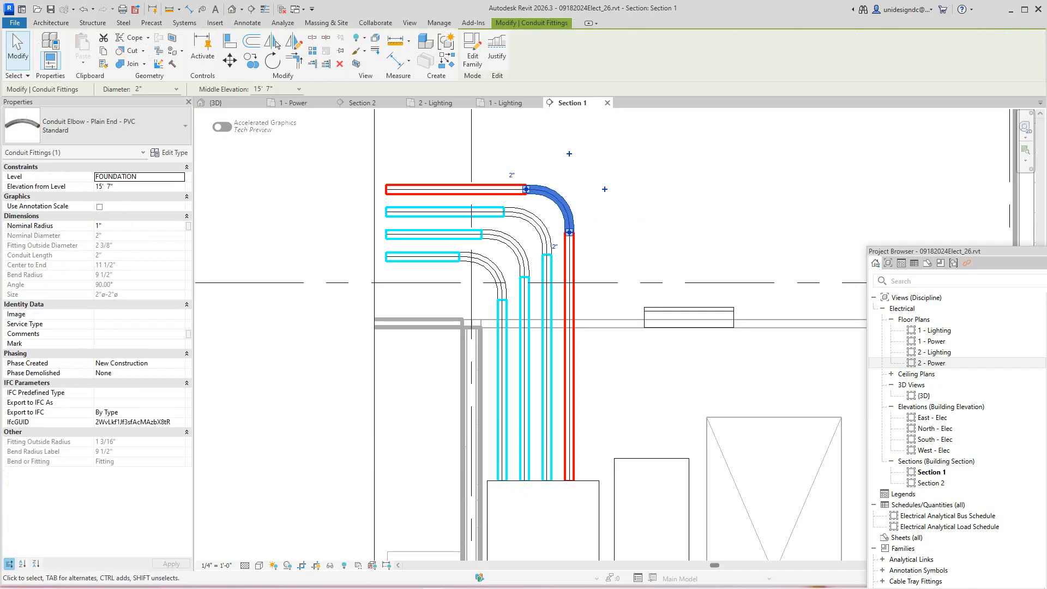
pyautogui.click(109, 126)
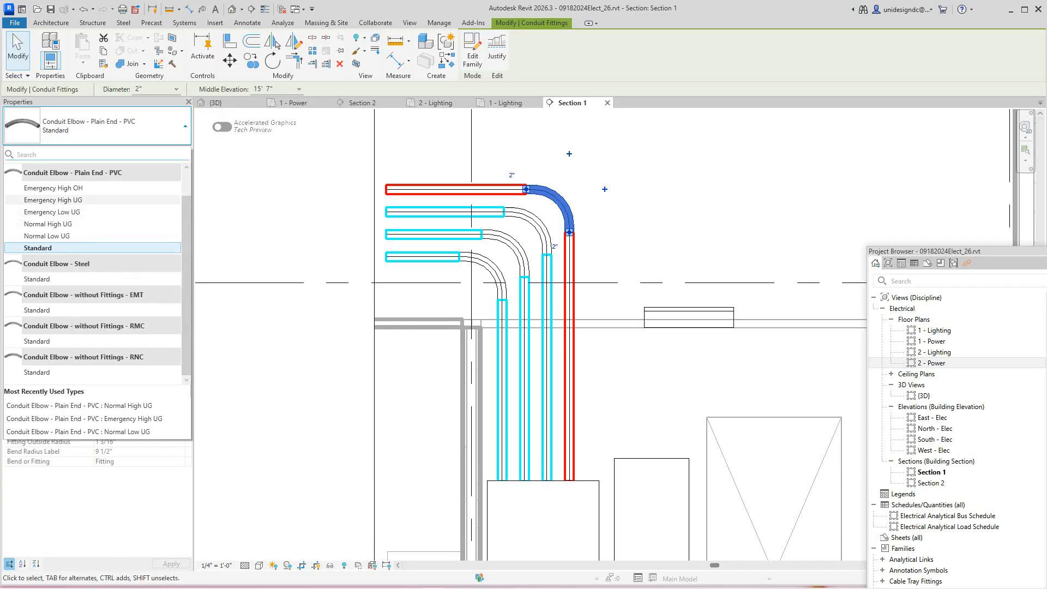
pyautogui.click(53, 200)
pyautogui.press('Escape')
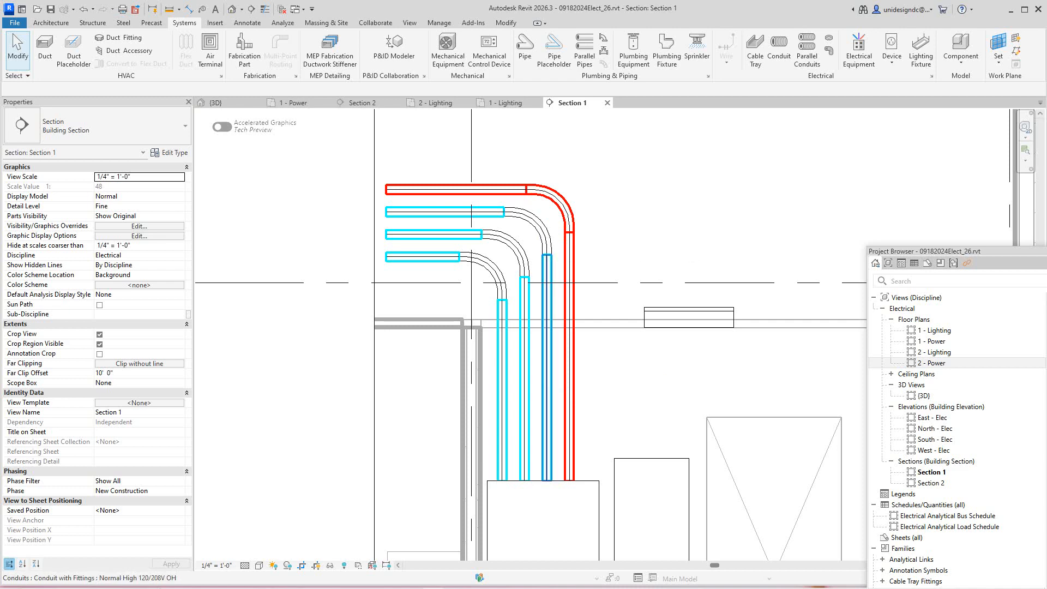
# - Change the elbow of the second run from the outside to the Conduit Elbow - Plain End - PVC type Normal High UG
pyautogui.click(534, 224)
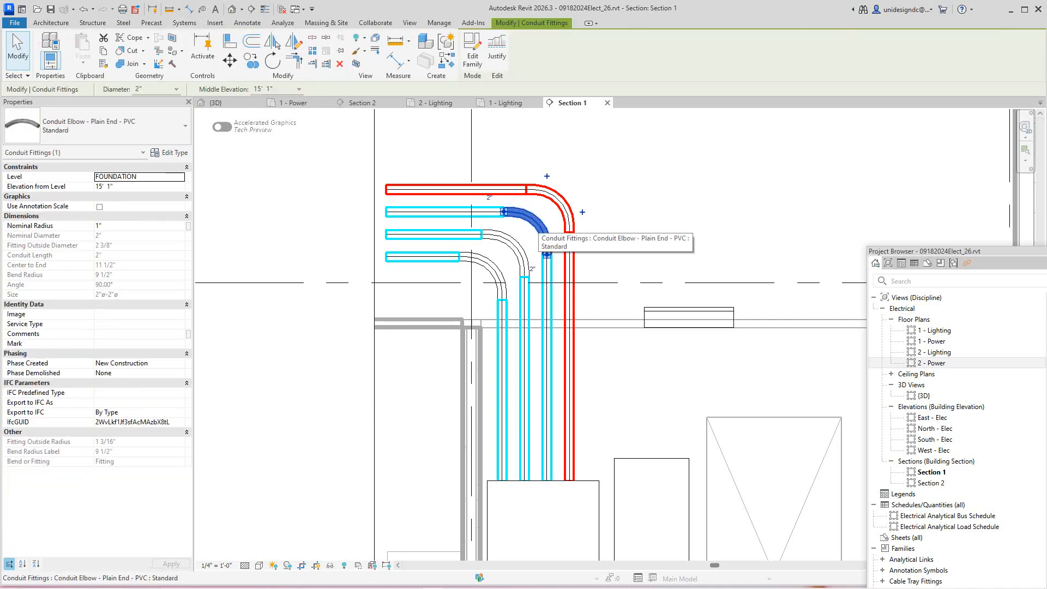
pyautogui.click(114, 126)
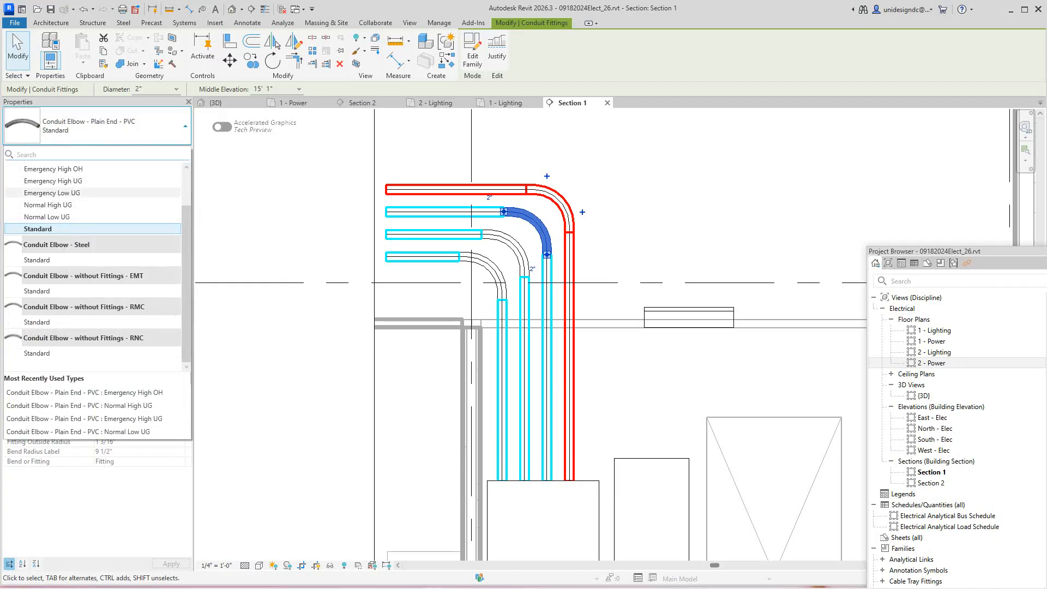
pyautogui.scroll(1, 93, 262)
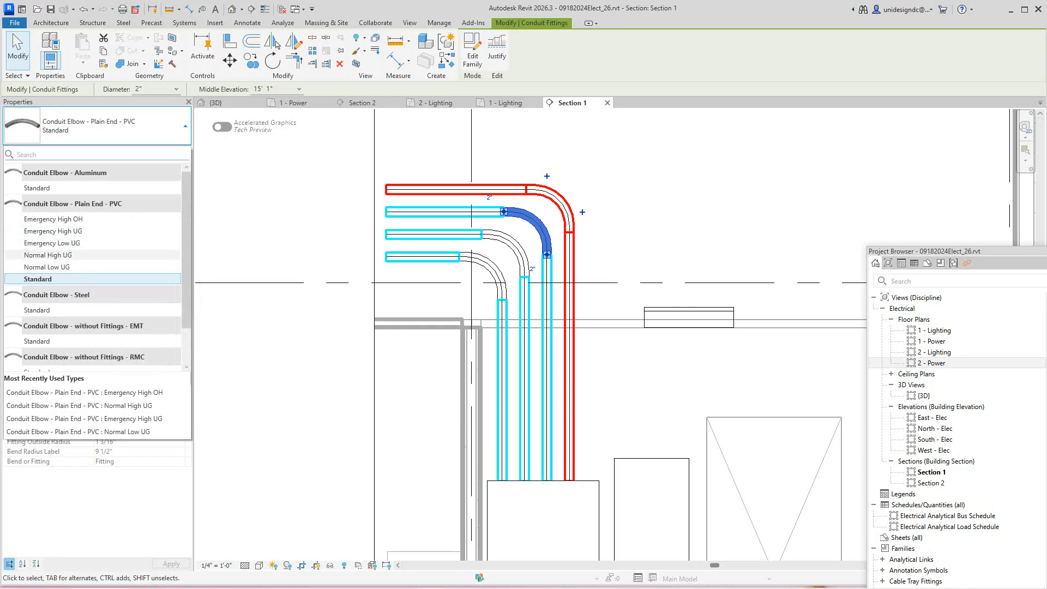
pyautogui.scroll(-1, 92, 266)
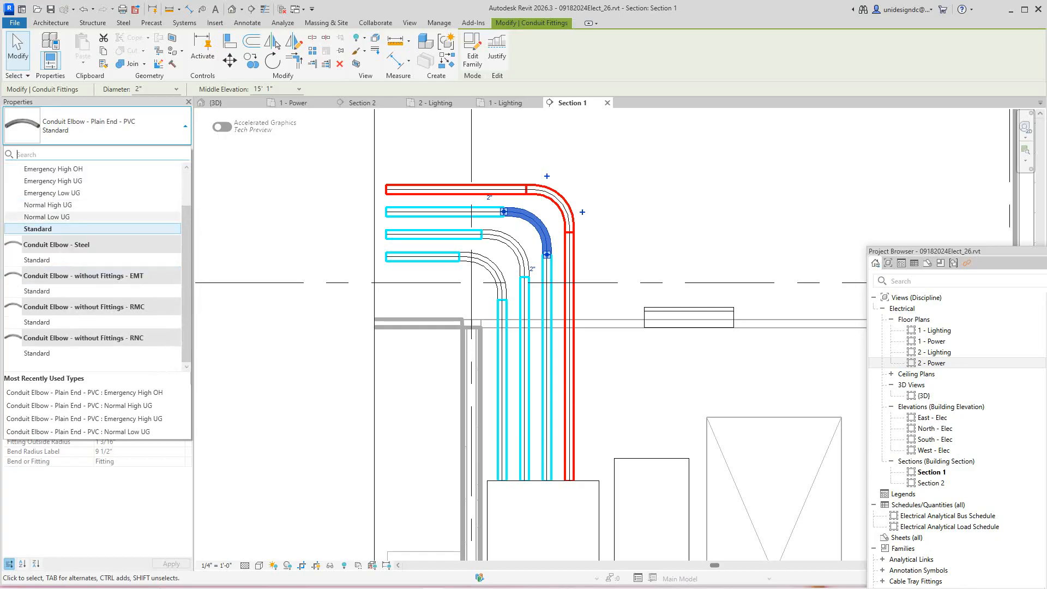
pyautogui.scroll(1, 93, 262)
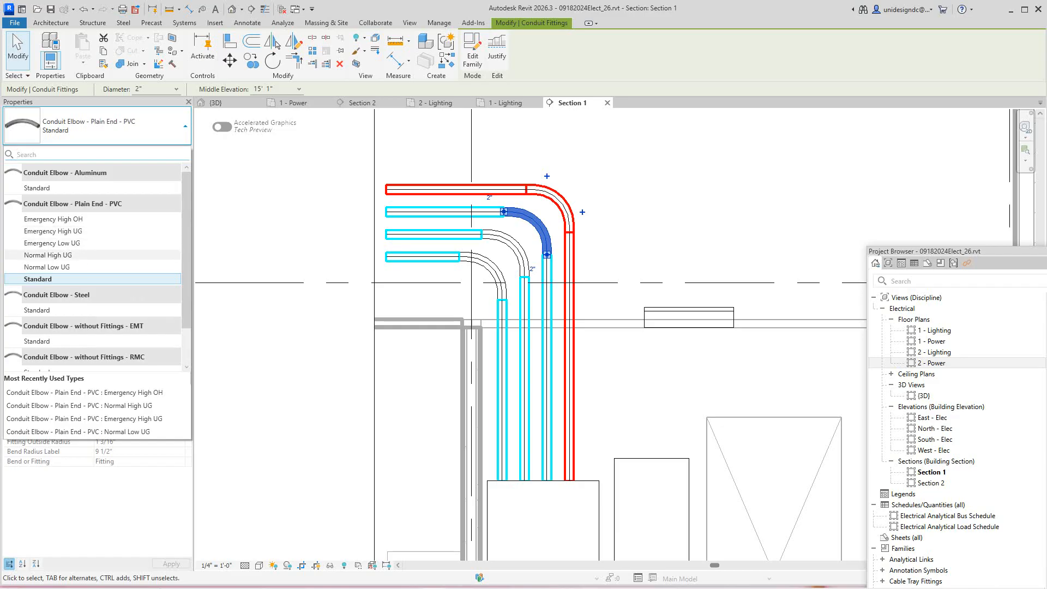
pyautogui.click(49, 255)
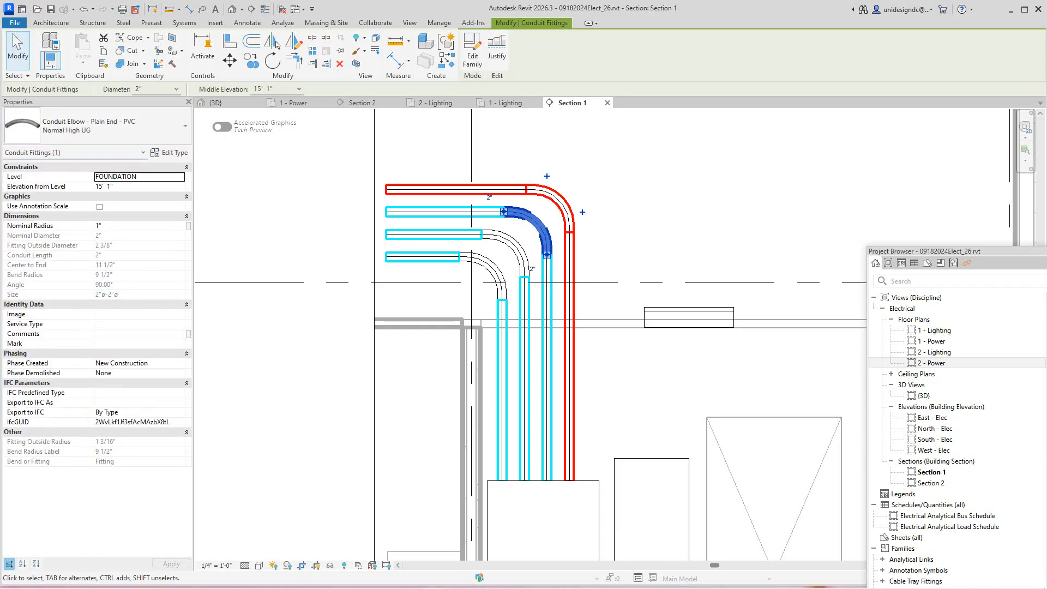
pyautogui.press('Escape')
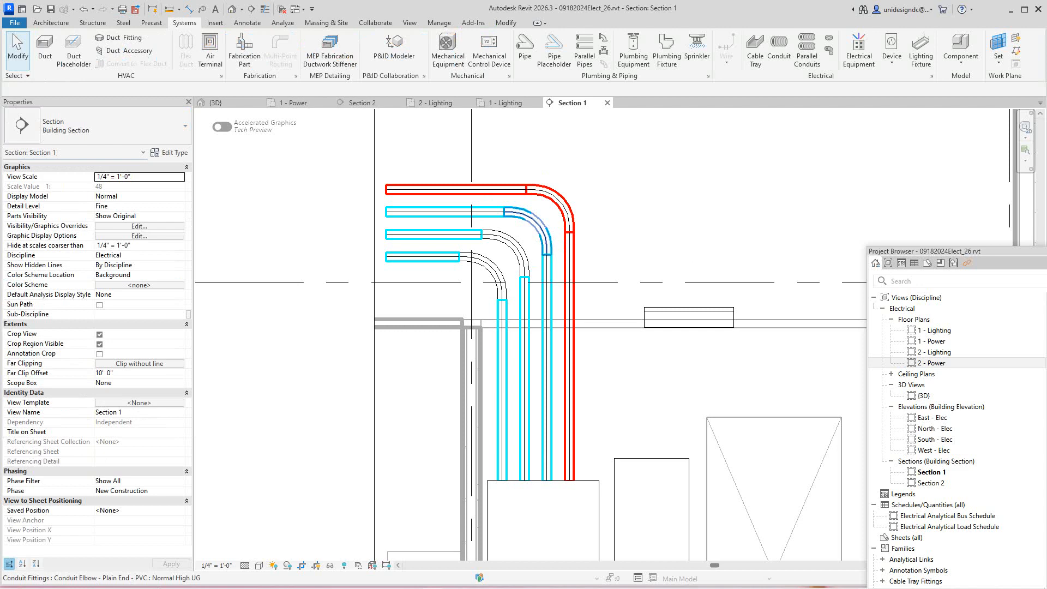
# - Set the Description type parameter of the second run's Normal High UG elbow to "Cyan - solid" and apply it
pyautogui.click(533, 226)
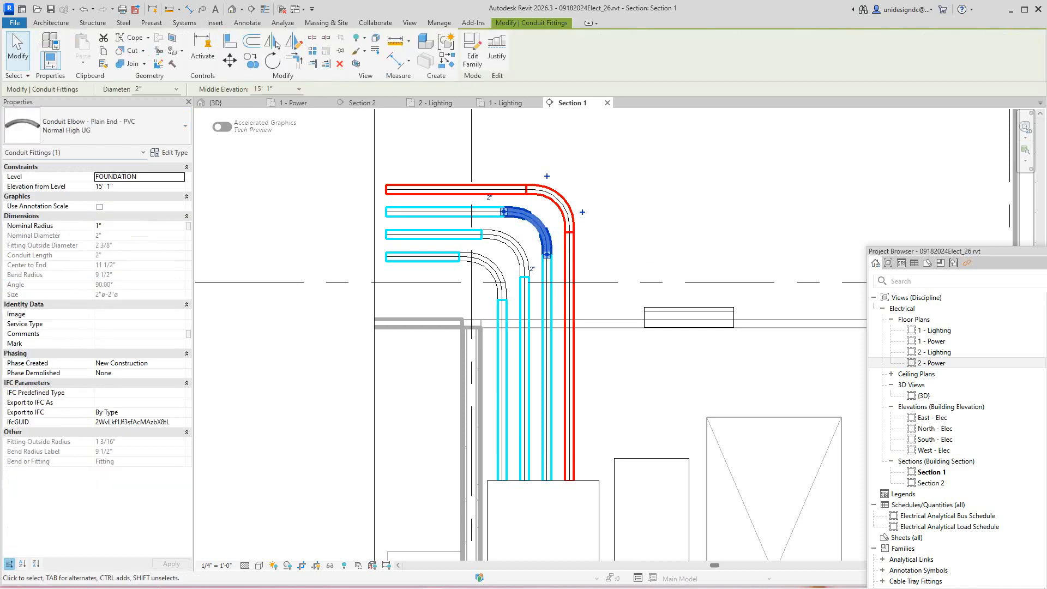
pyautogui.click(169, 152)
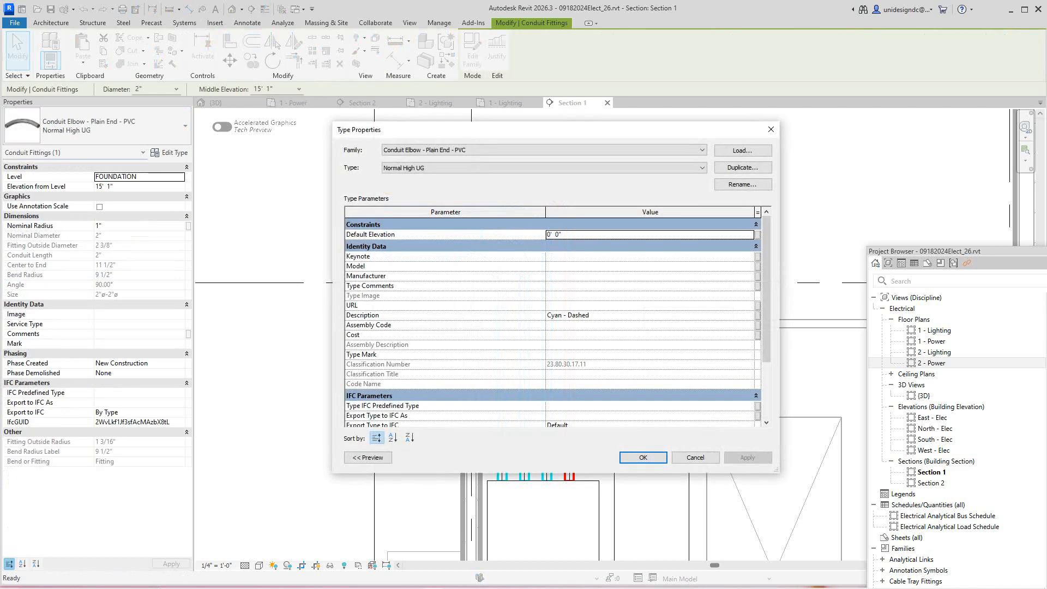
pyautogui.scroll(-1, 553, 322)
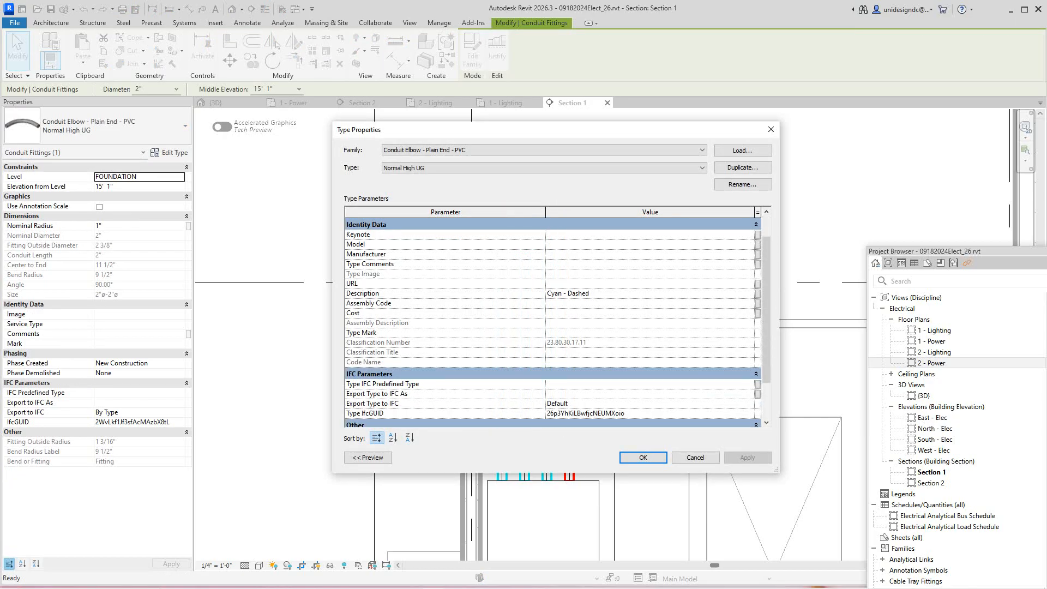
pyautogui.click(749, 294)
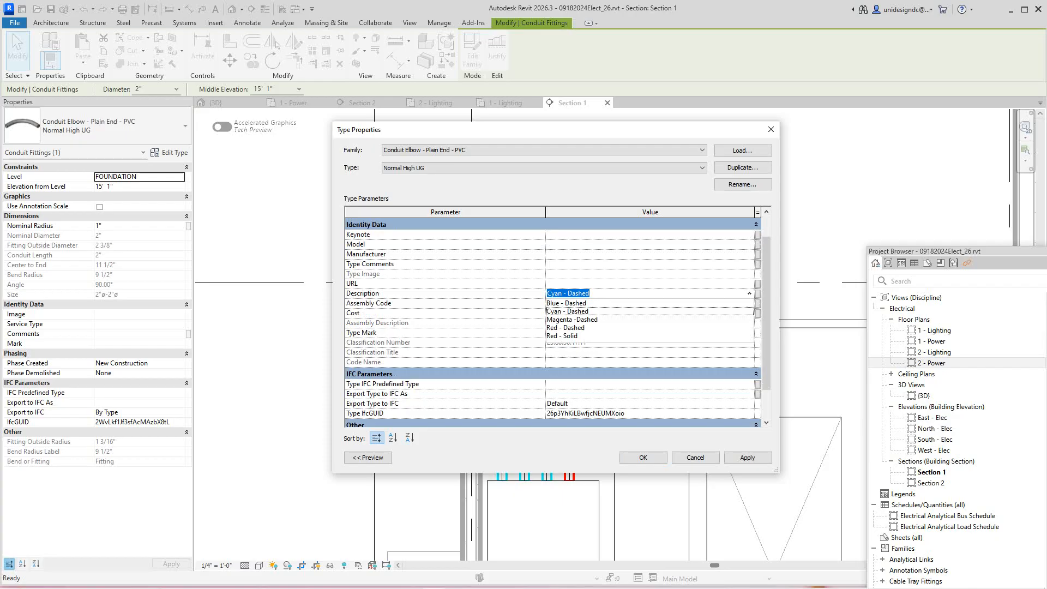
pyautogui.press('Return')
pyautogui.press('End')
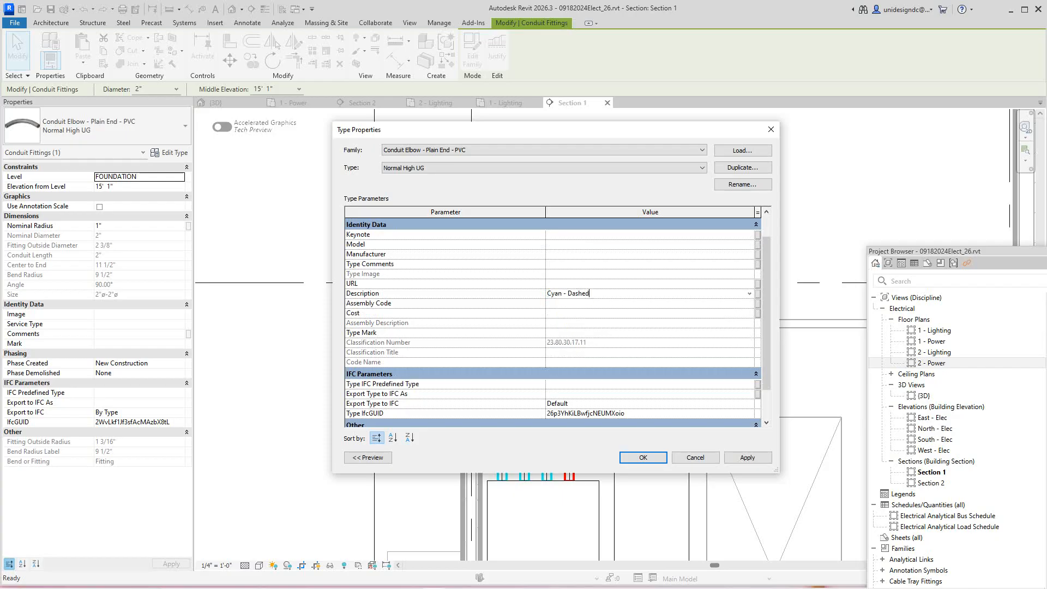
pyautogui.hotkey('shift', 'Left')
pyautogui.hotkey('shift', 'Left')
pyautogui.hotkey('shift', 'Left')
pyautogui.hotkey('shift', 'Left')
pyautogui.hotkey('shift', 'Left')
pyautogui.hotkey('shift', 'Left')
pyautogui.write('solid')
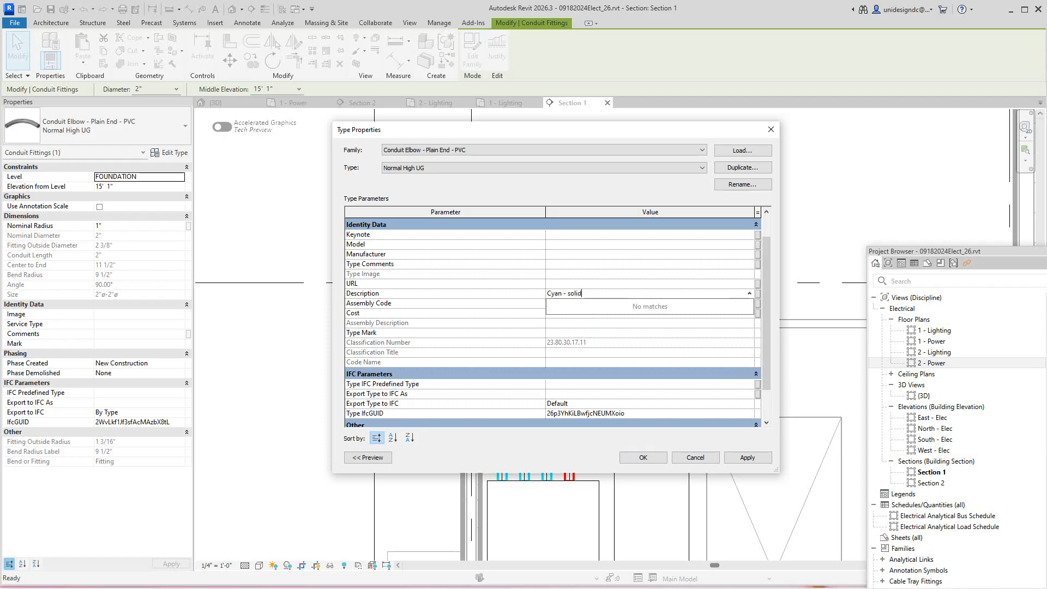
pyautogui.press('Return')
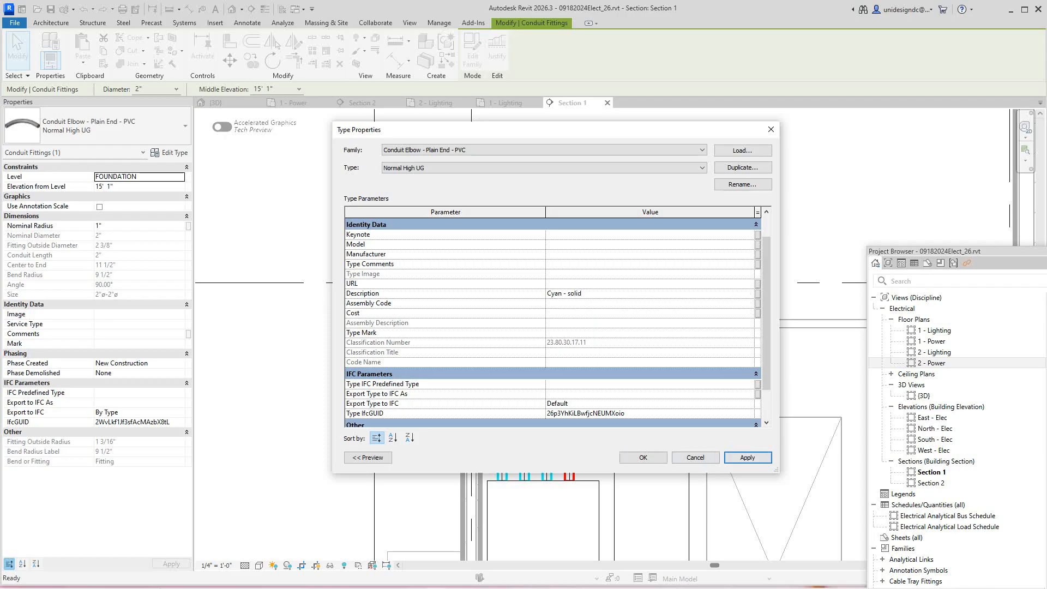
pyautogui.press('Return')
pyautogui.press('Escape')
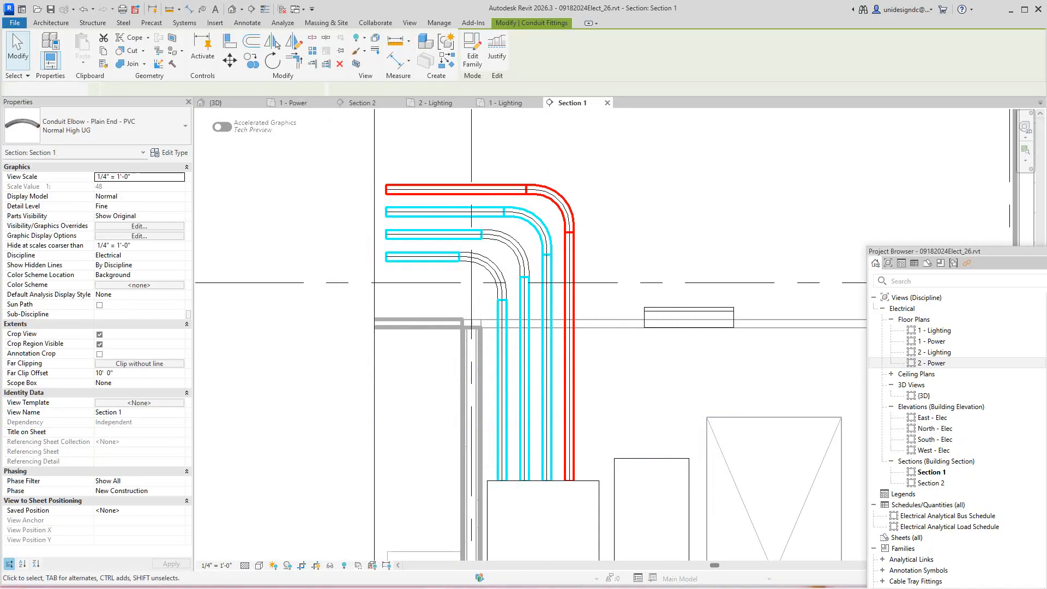
# - Change the vertical conduit of the third run from the outside to the type Conduit with Fittings: Emergency Low 120/208V OH
pyautogui.scroll(3, 623, 278)
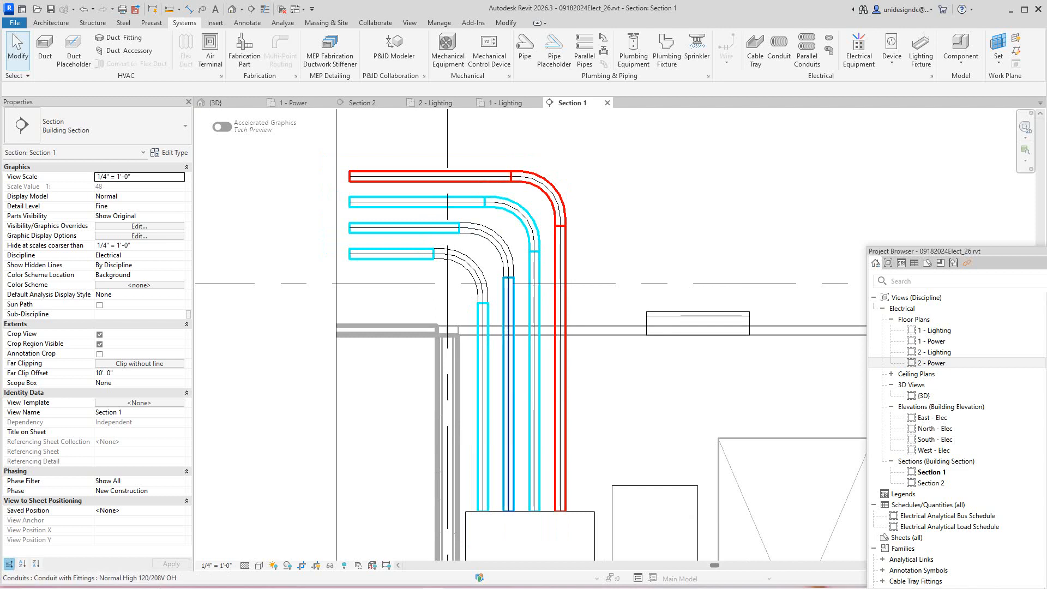
pyautogui.click(512, 394)
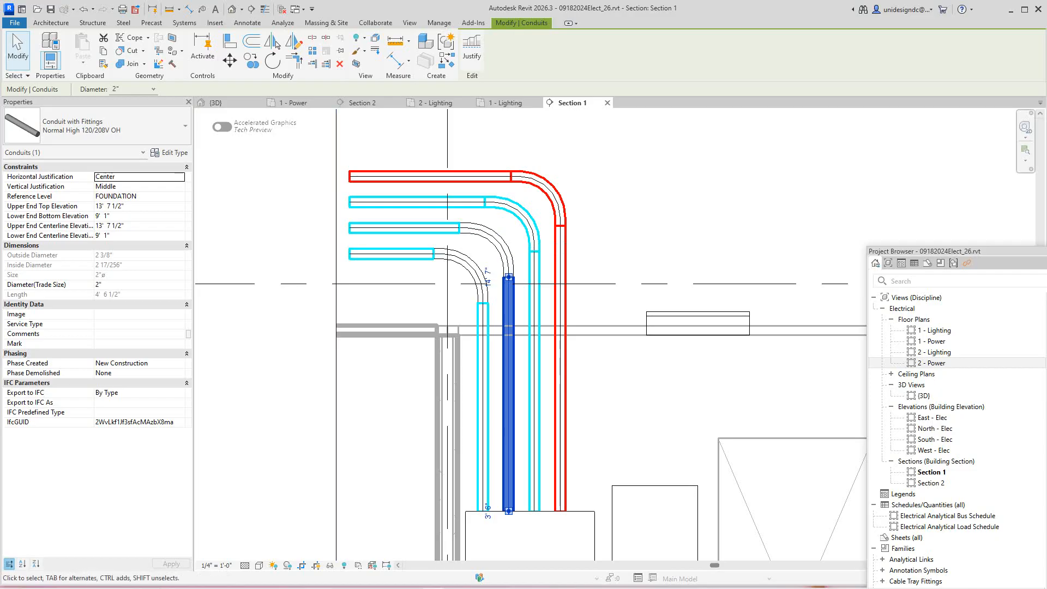
pyautogui.click(99, 126)
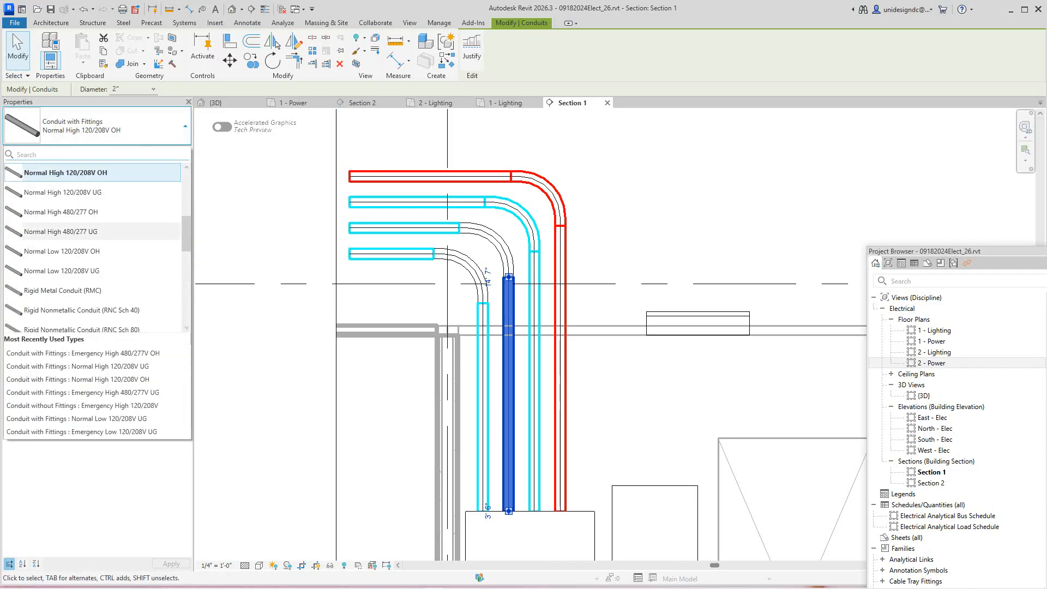
pyautogui.scroll(-1, 131, 248)
pyautogui.scroll(1, 131, 250)
pyautogui.scroll(-1, 98, 246)
pyautogui.scroll(1, 99, 246)
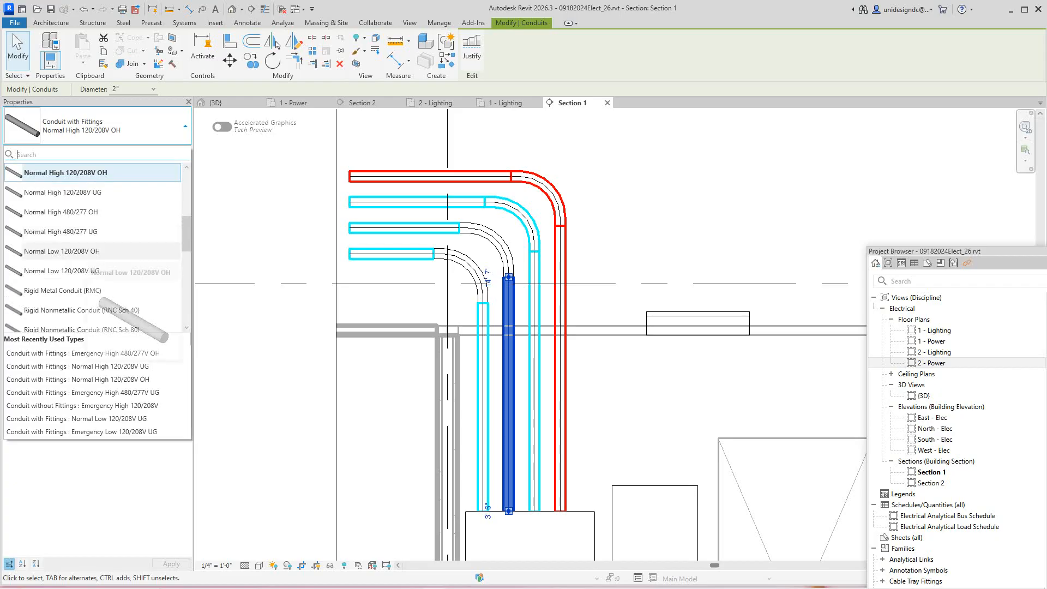
pyautogui.scroll(-2, 99, 267)
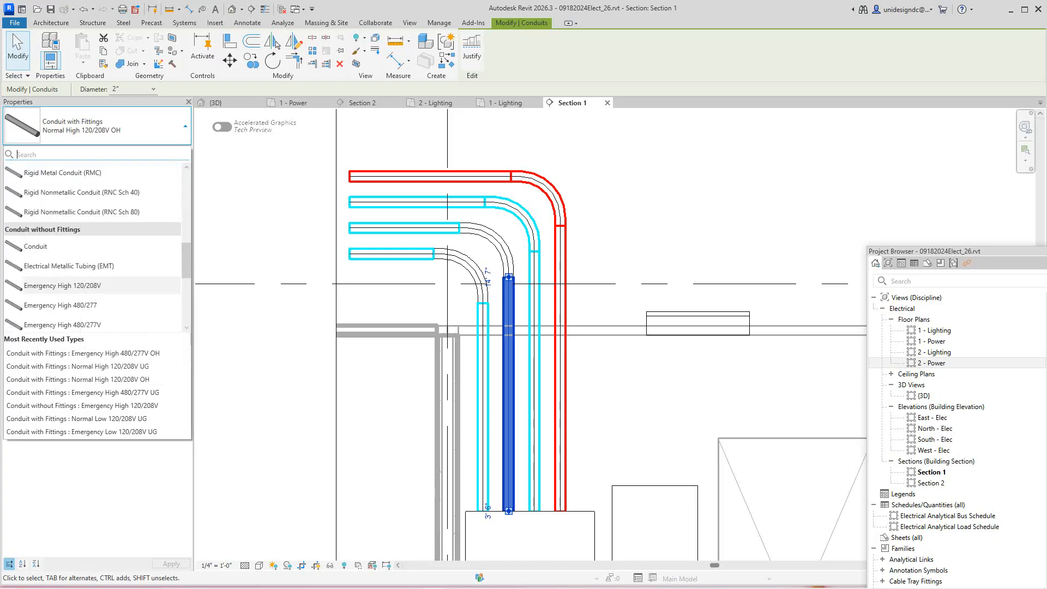
pyautogui.scroll(2, 98, 251)
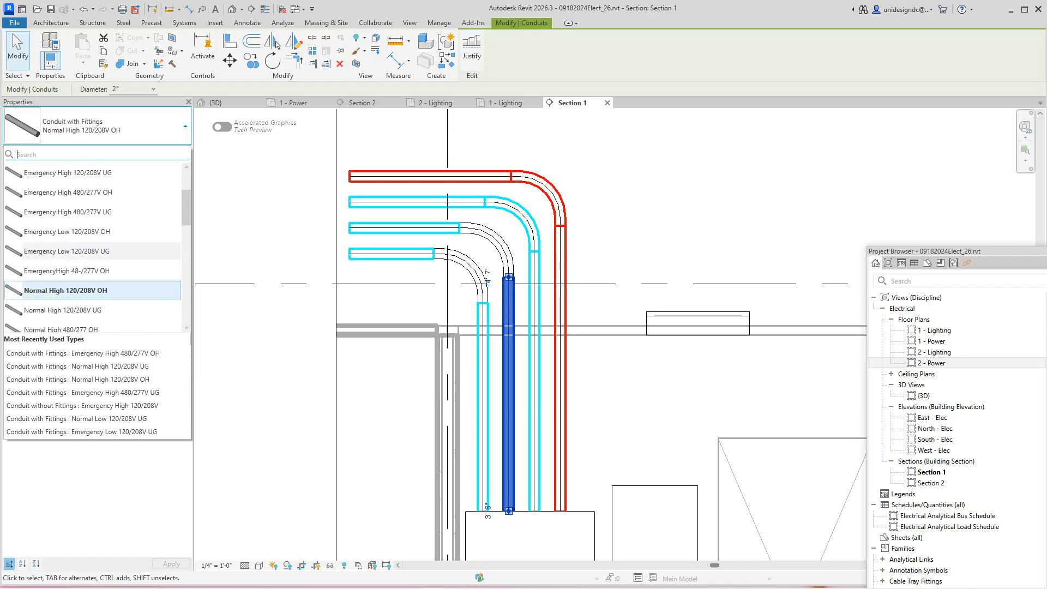
pyautogui.scroll(-1, 98, 229)
pyautogui.scroll(-1, 98, 215)
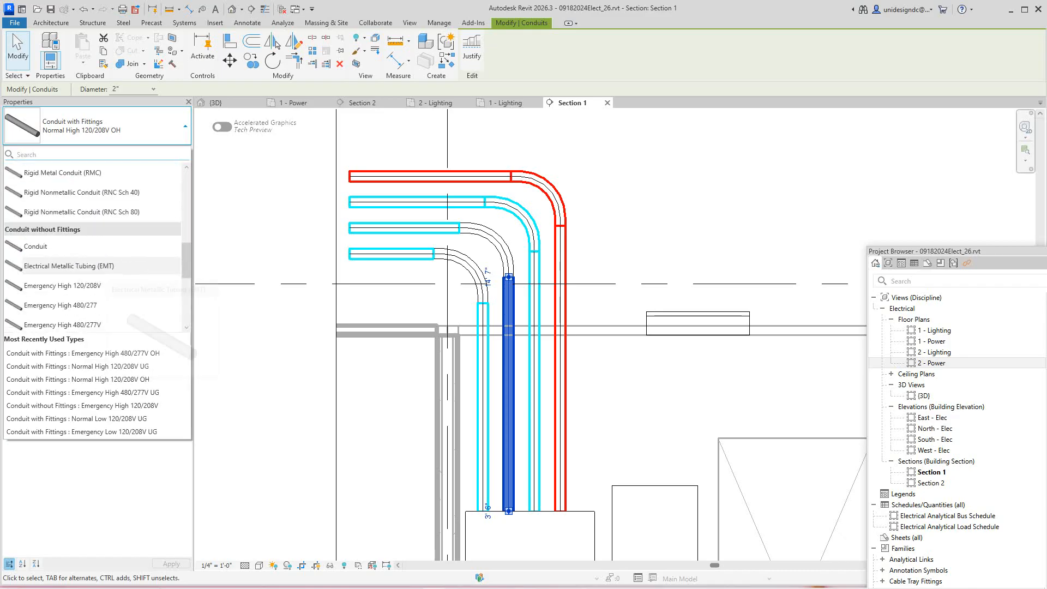
pyautogui.scroll(1, 98, 231)
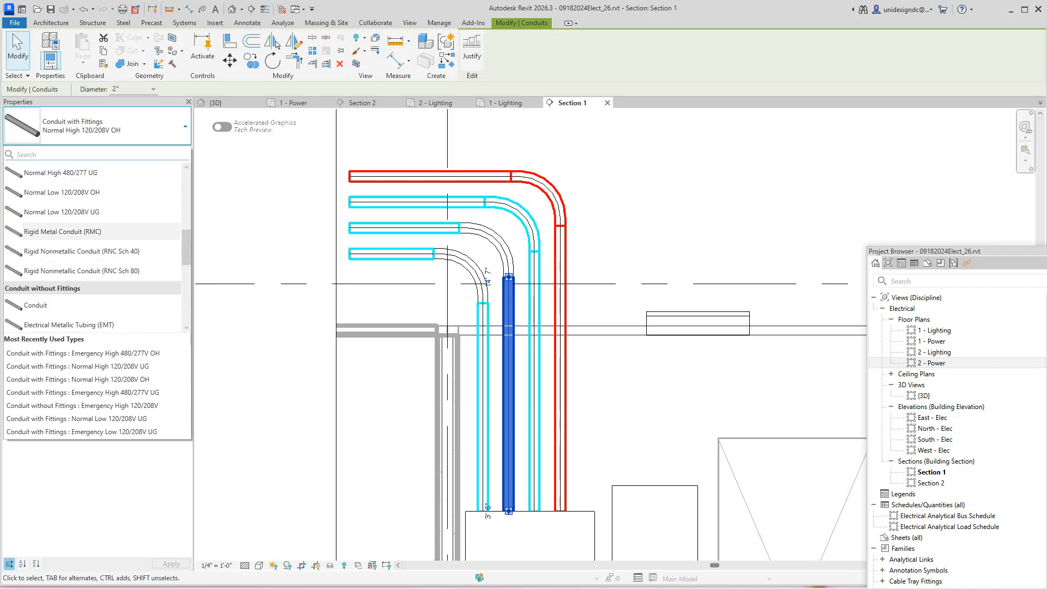
pyautogui.moveTo(63, 231)
pyautogui.scroll(1, 63, 232)
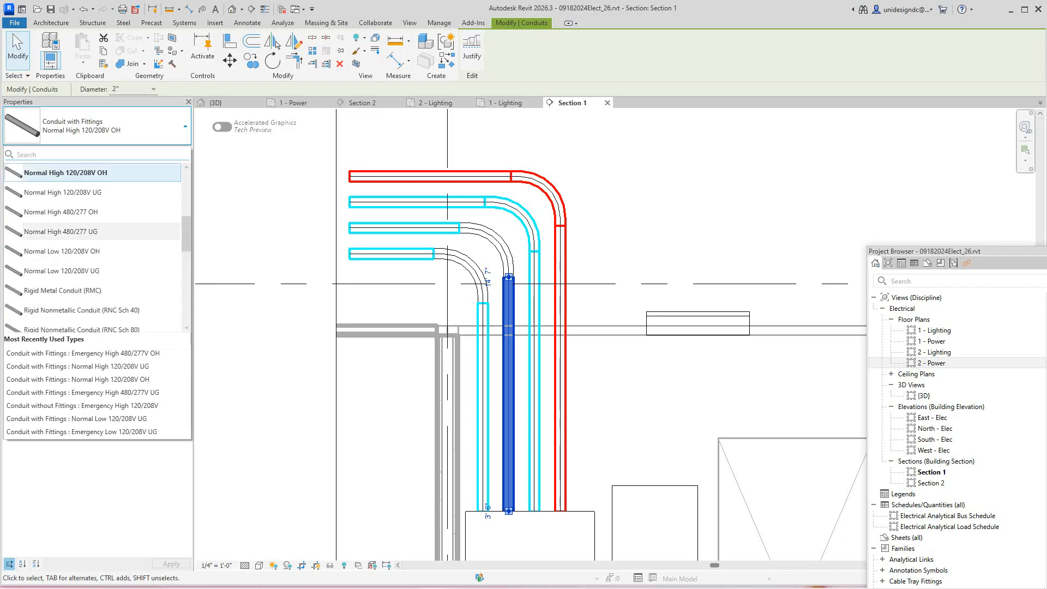
pyautogui.scroll(1, 62, 231)
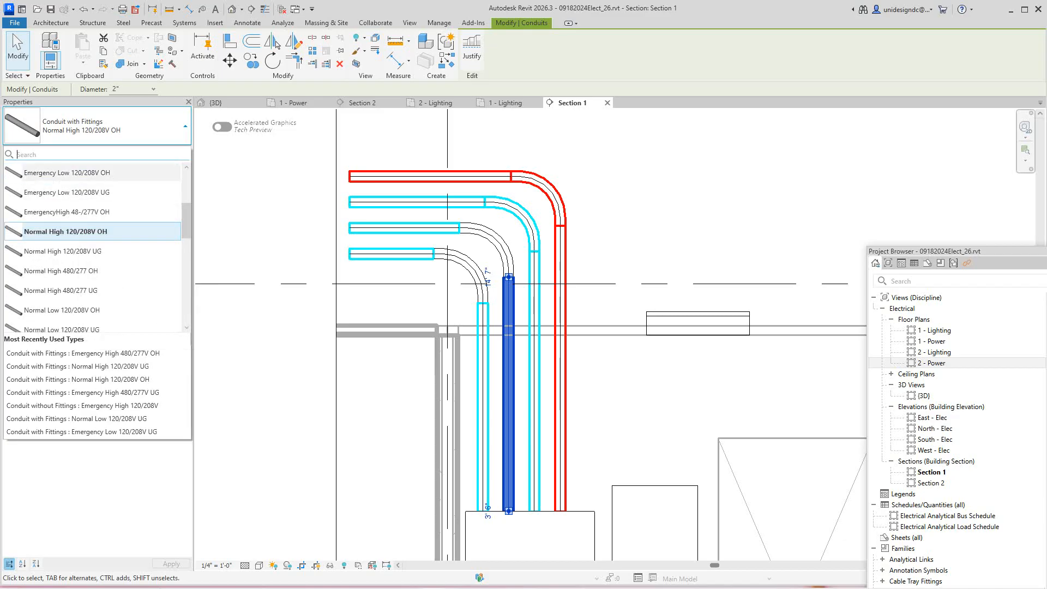
pyautogui.click(65, 173)
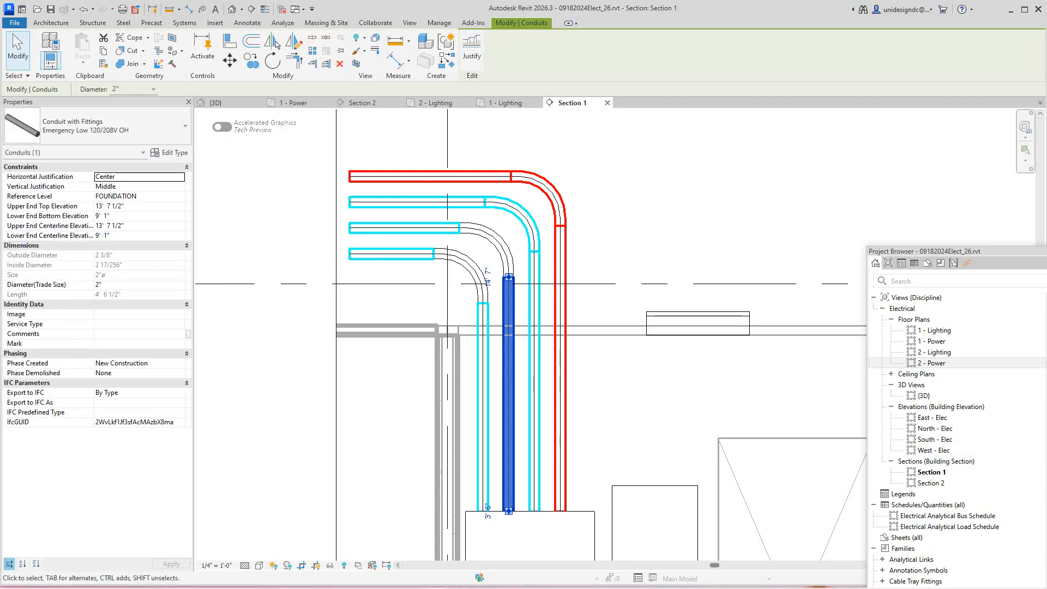
pyautogui.press('Escape')
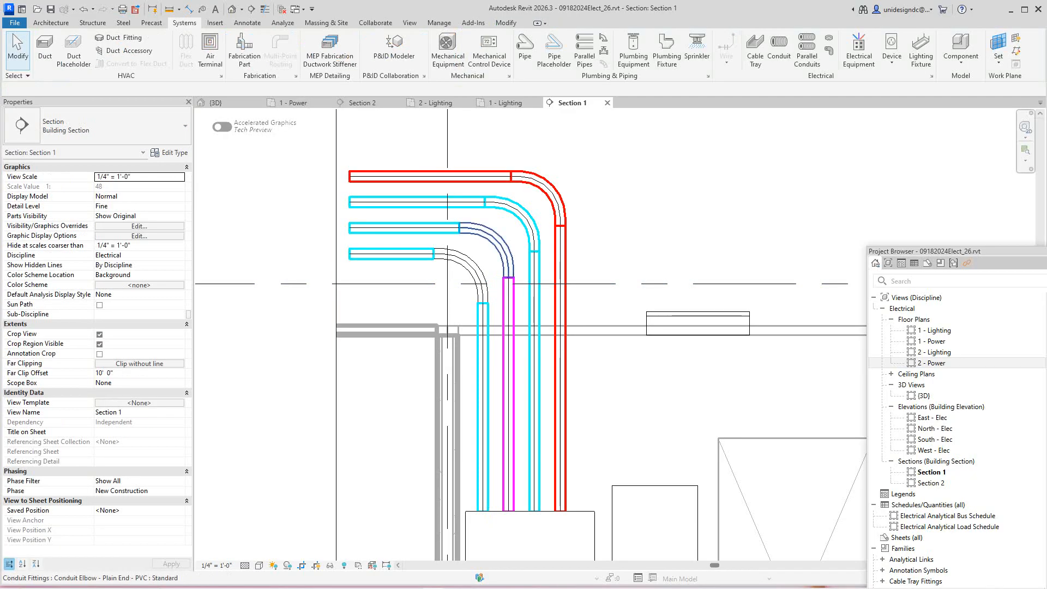
# - Change the third run's horizontal conduit to the type Conduit with Fittings: Emergency Low 120/208V OH
pyautogui.click(403, 228)
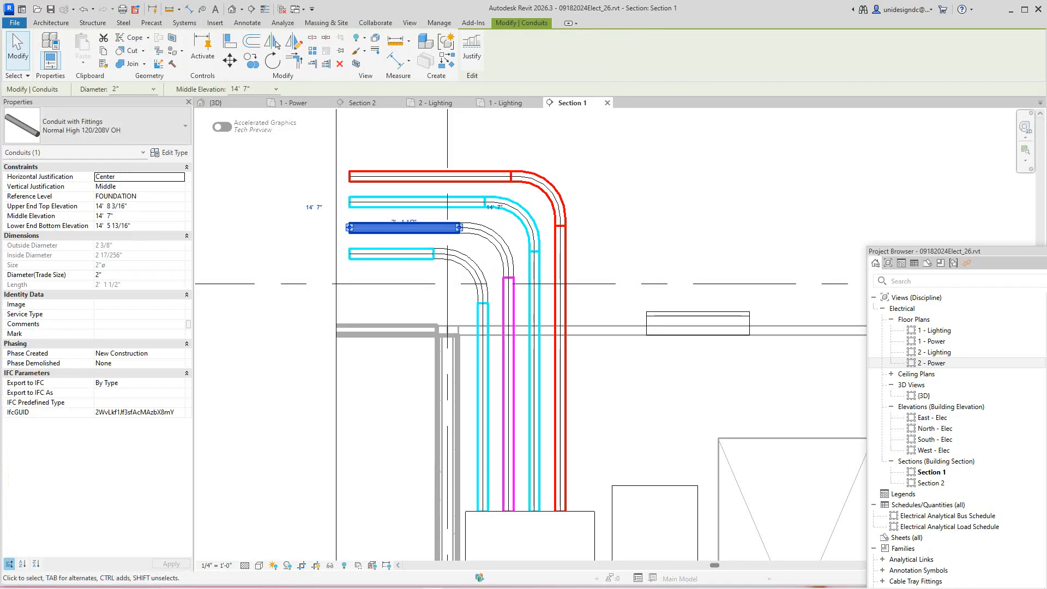
pyautogui.click(95, 127)
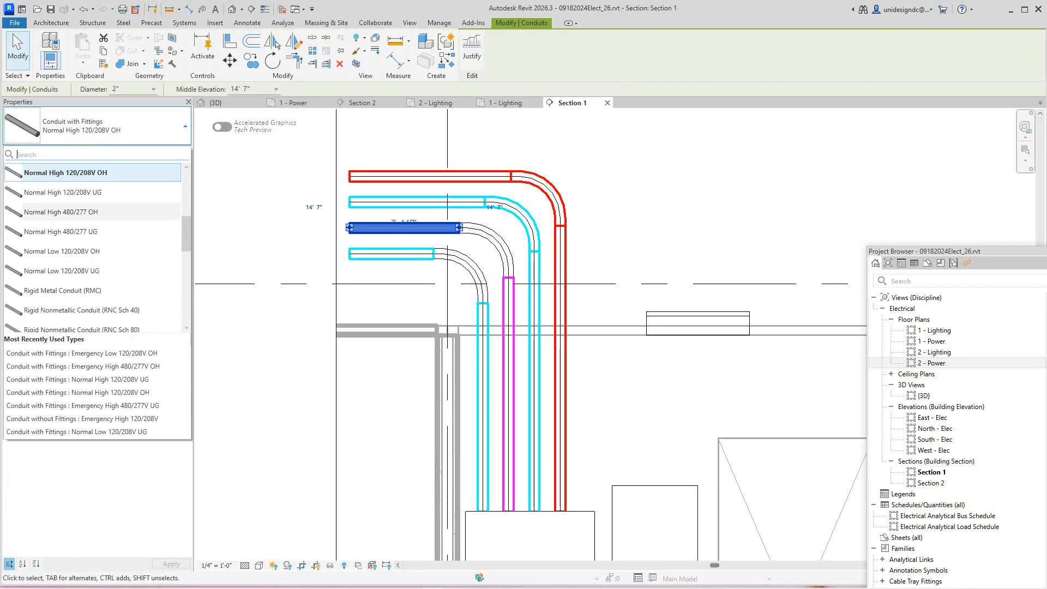
pyautogui.scroll(2, 93, 231)
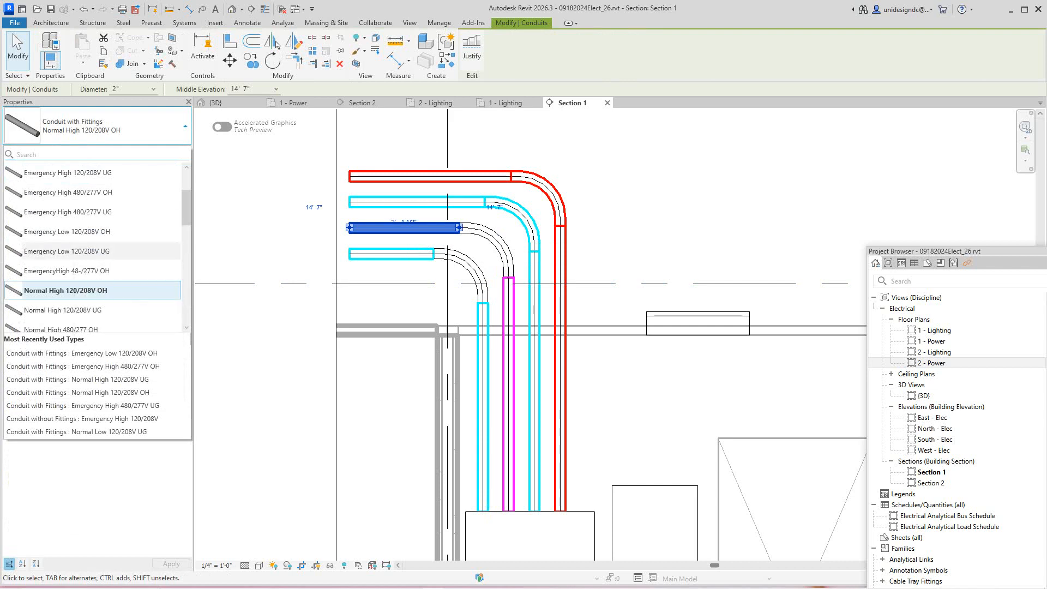
pyautogui.click(84, 231)
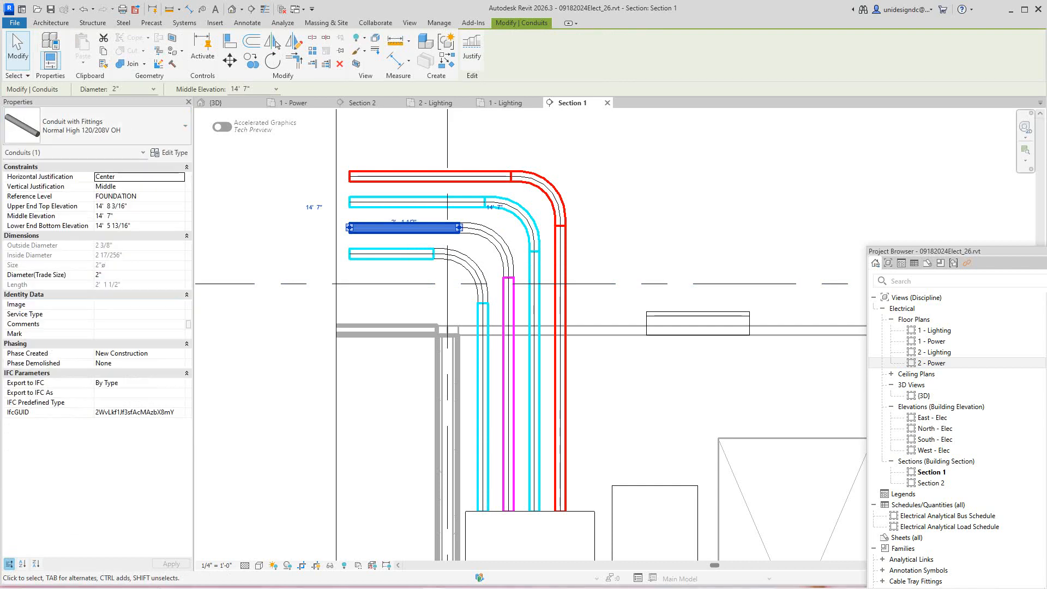
pyautogui.press('Escape')
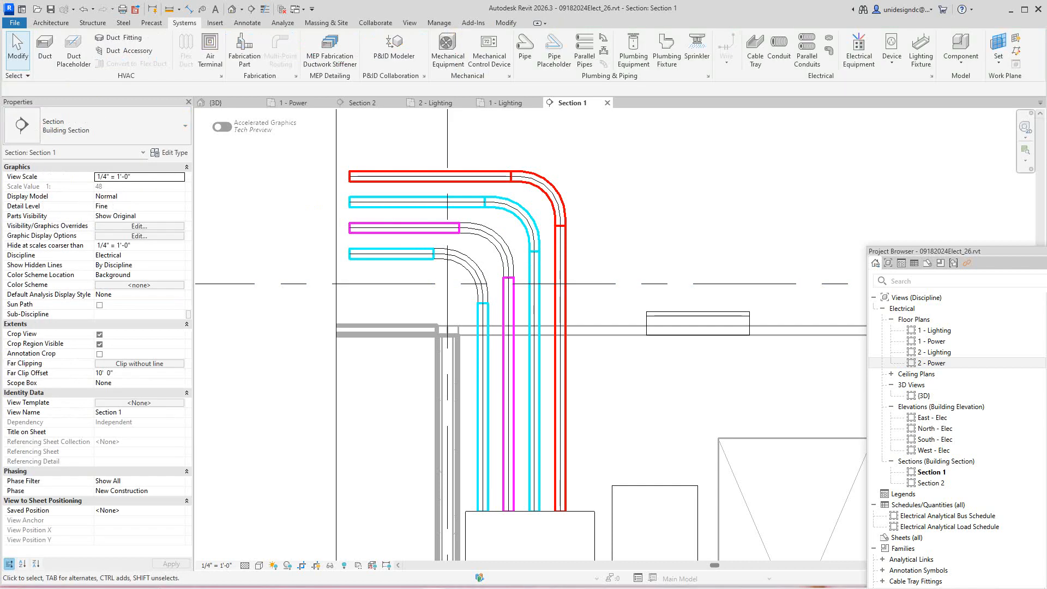
# - Change the third run's elbow to the Conduit Elbow - Plain End - PVC type Emergency Low UG
pyautogui.click(497, 245)
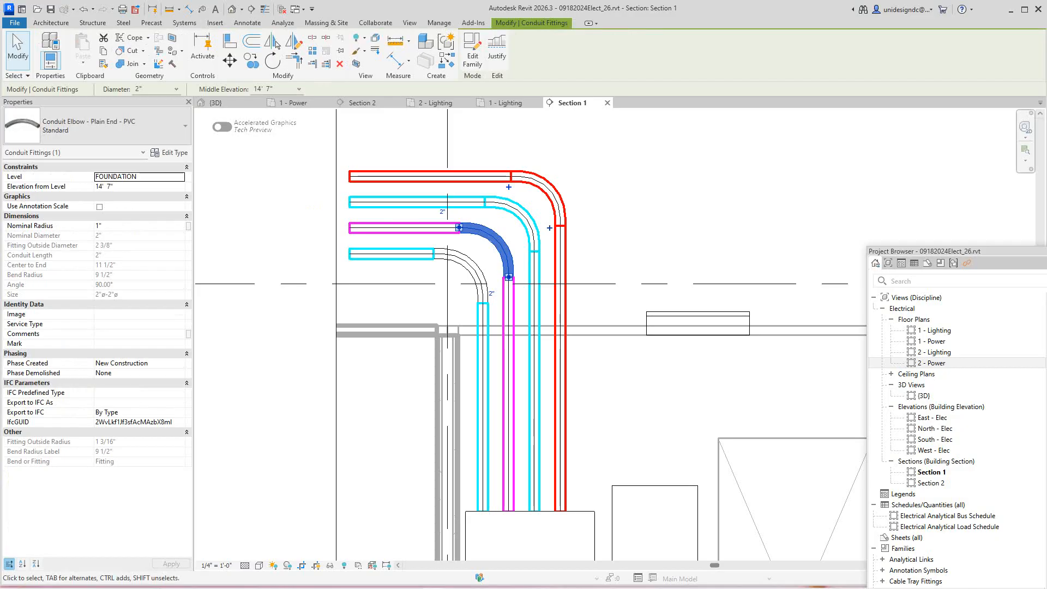
pyautogui.click(116, 126)
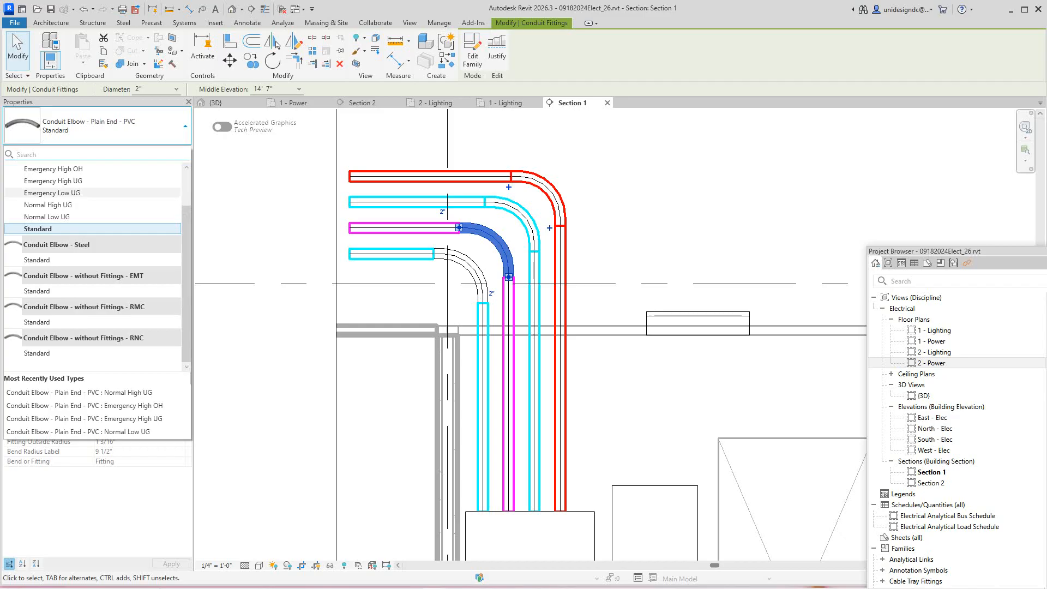
pyautogui.scroll(2, 93, 255)
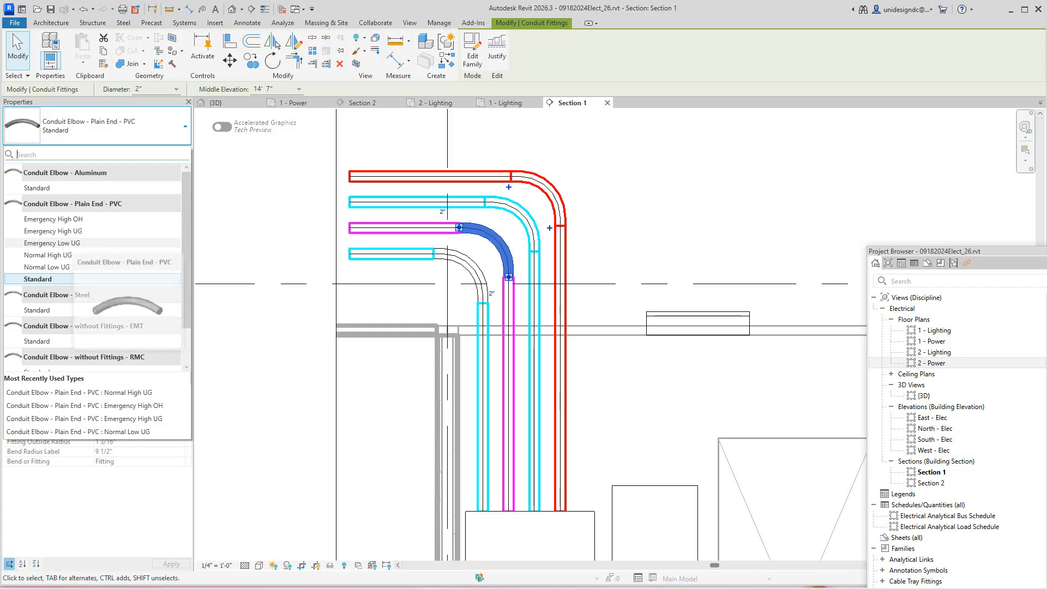
pyautogui.click(51, 243)
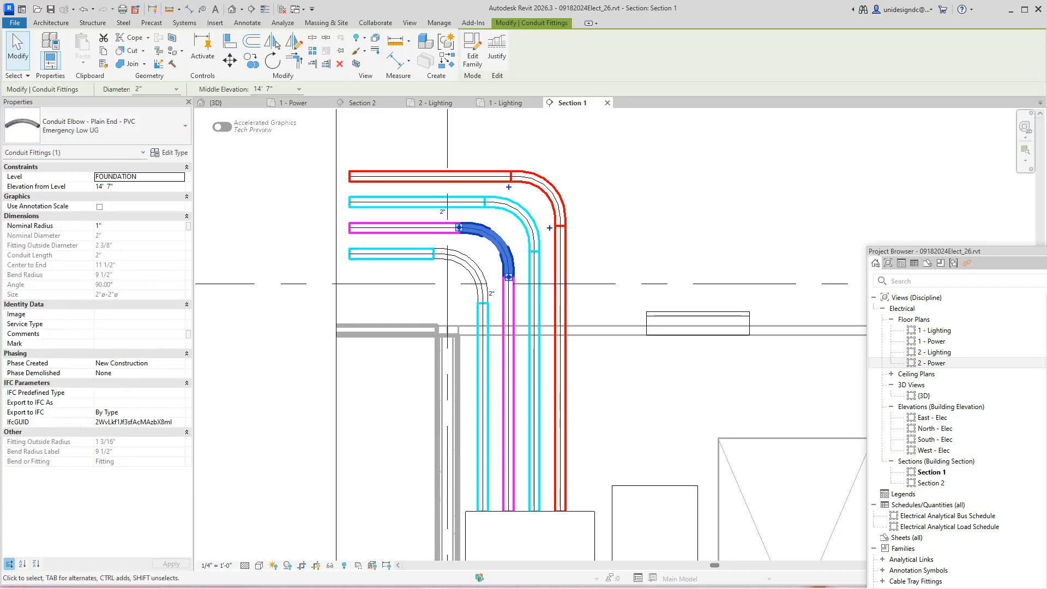
pyautogui.press('Escape')
# - Set the Description type parameter of the third run's Emergency Low UG elbow to "Magenta -Solid" and apply it
pyautogui.click(490, 240)
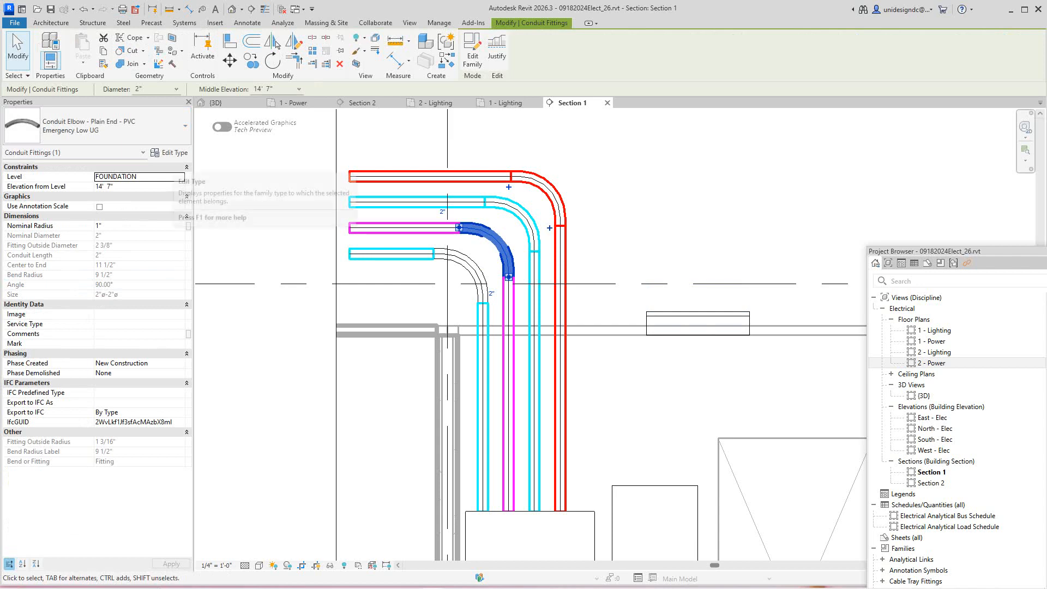
pyautogui.click(169, 153)
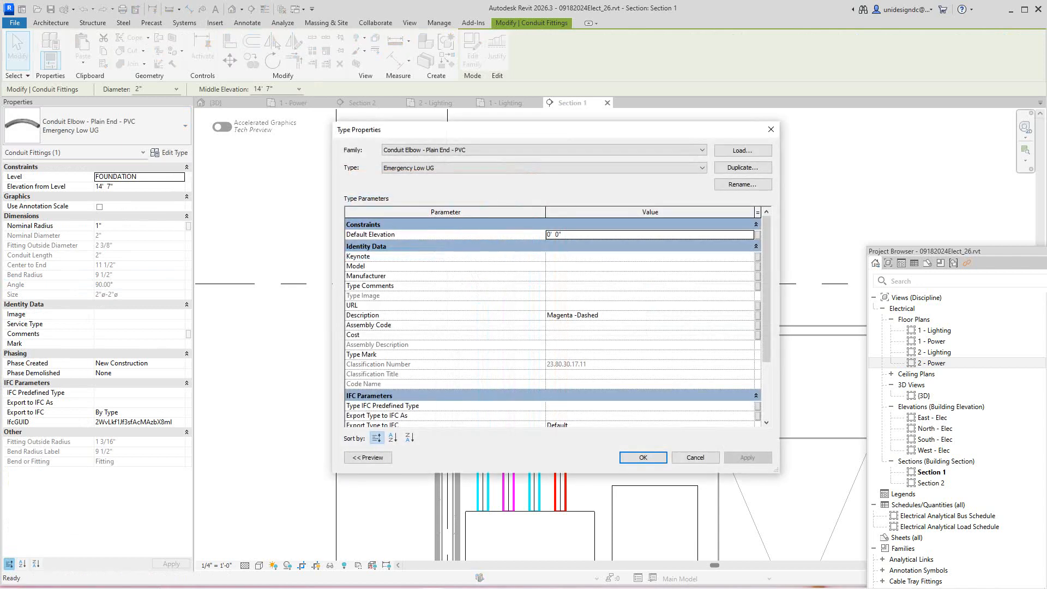
pyautogui.click(749, 315)
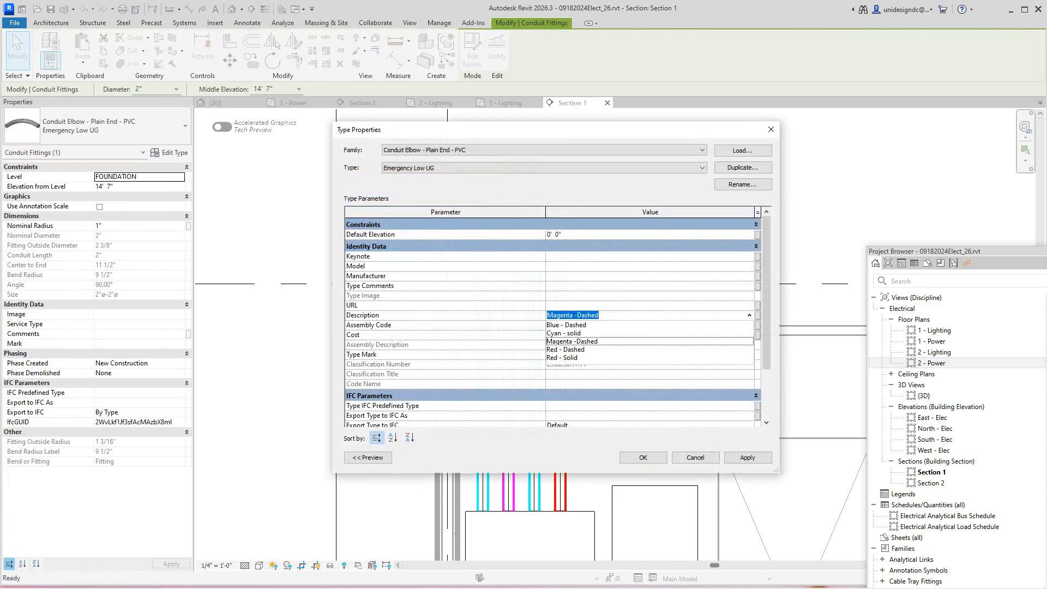
pyautogui.press('Return')
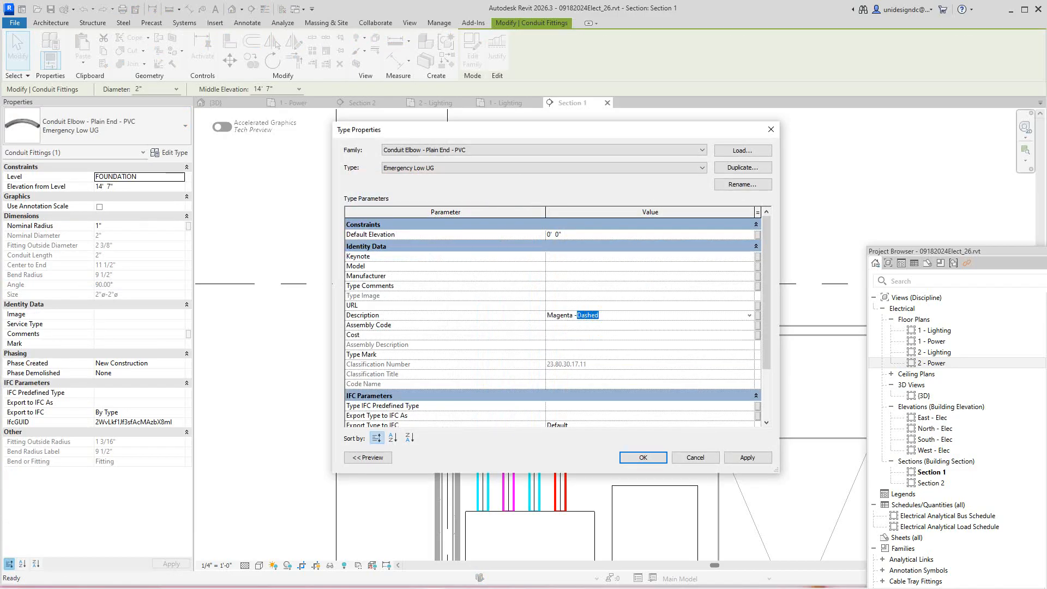
pyautogui.write('Soli')
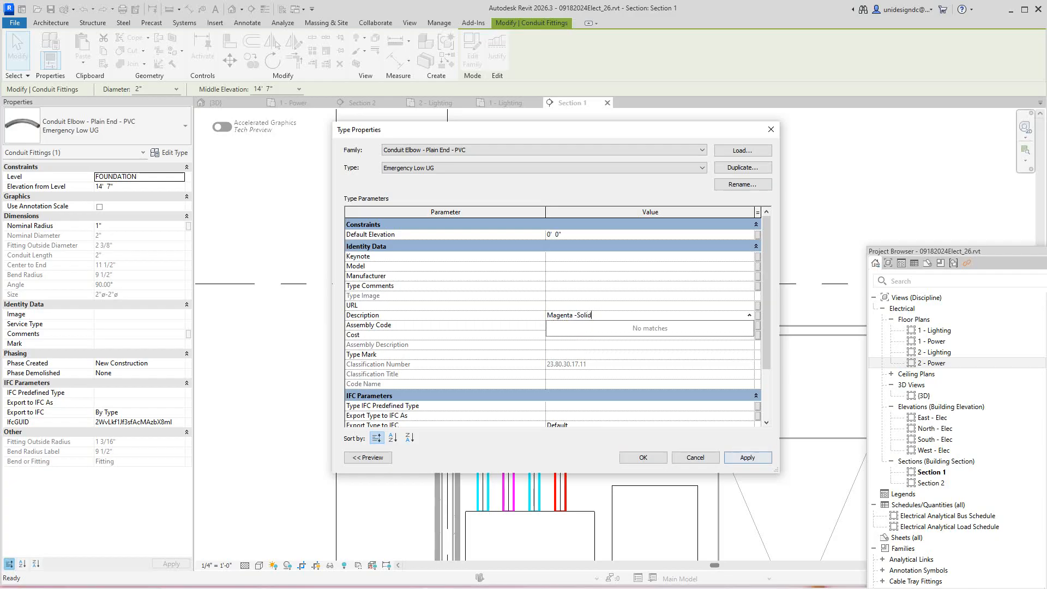
pyautogui.press('Return')
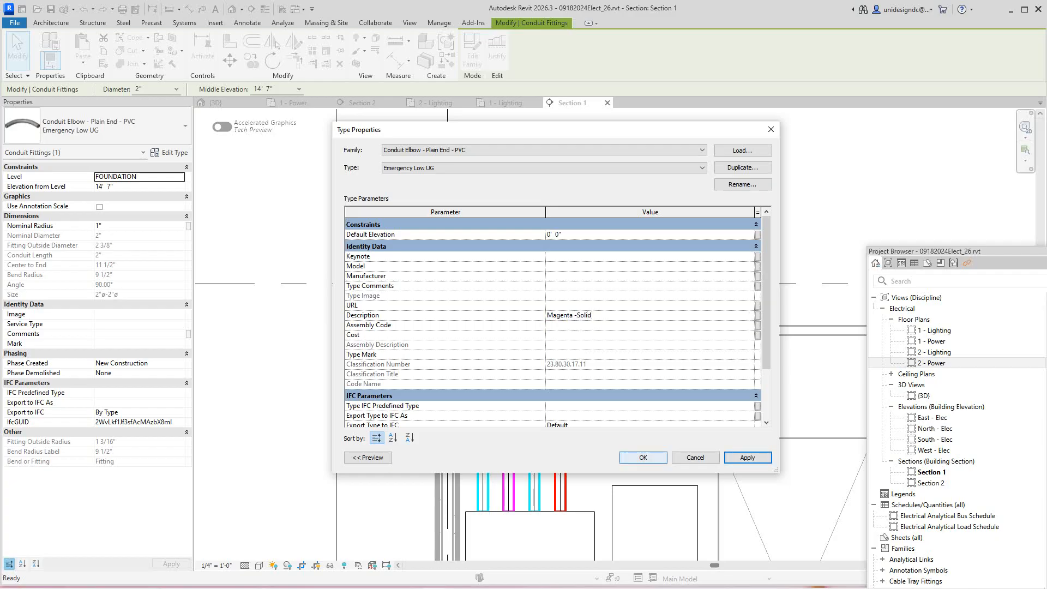
pyautogui.press('Return')
pyautogui.click(638, 243)
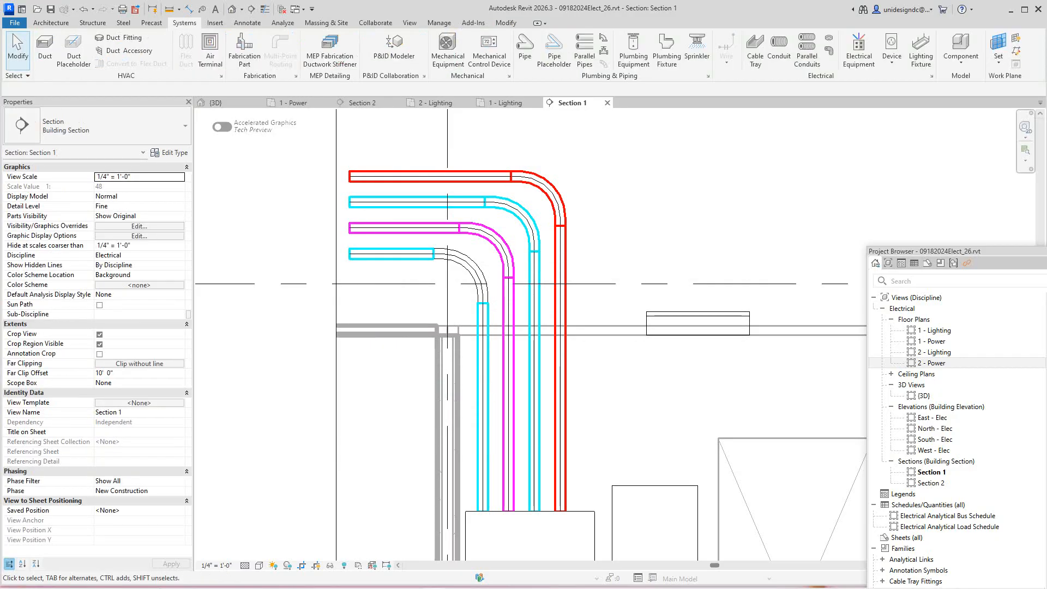
# - Change the innermost run's vertical conduit to the type Conduit without Fittings: Normal Low 120/208V
pyautogui.scroll(-1, 638, 243)
pyautogui.moveTo(637, 242); pyautogui.dragTo(642, 298, button='middle')
pyautogui.scroll(2, 537, 425)
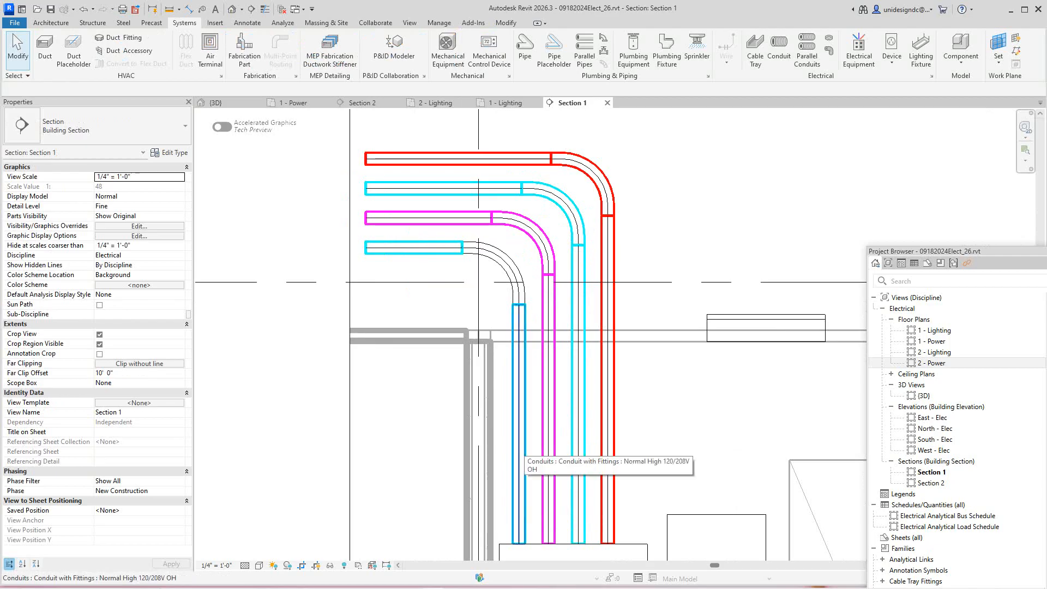
pyautogui.click(518, 454)
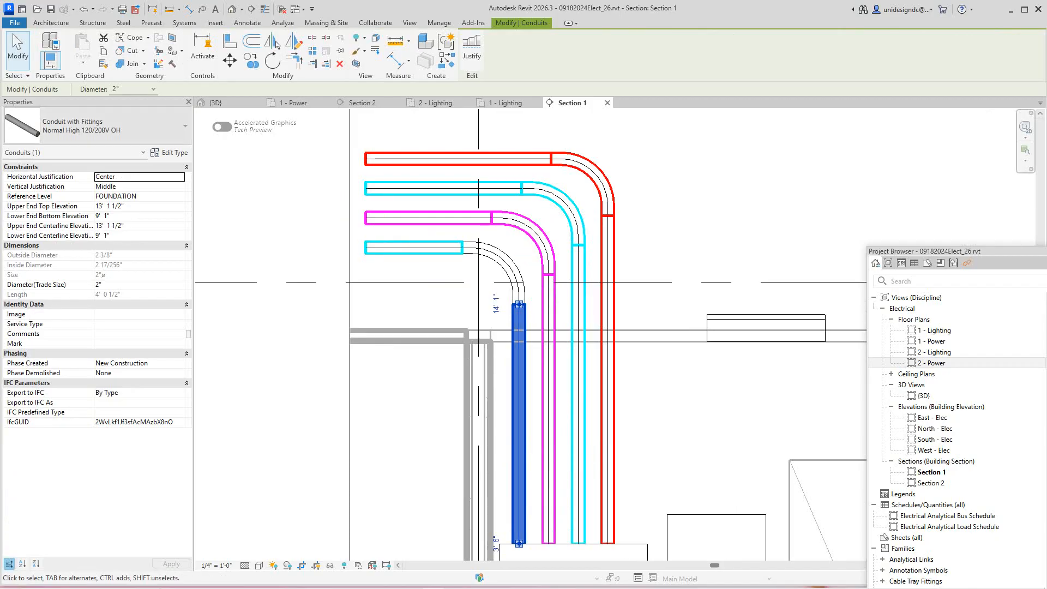
pyautogui.click(109, 127)
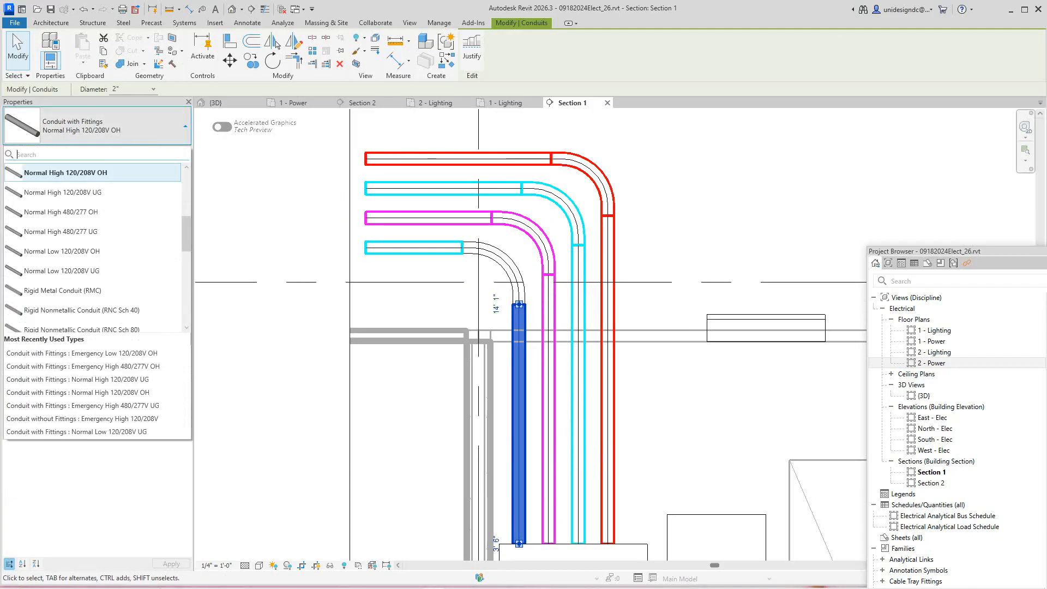
pyautogui.scroll(-3, 109, 207)
pyautogui.scroll(-5, 93, 271)
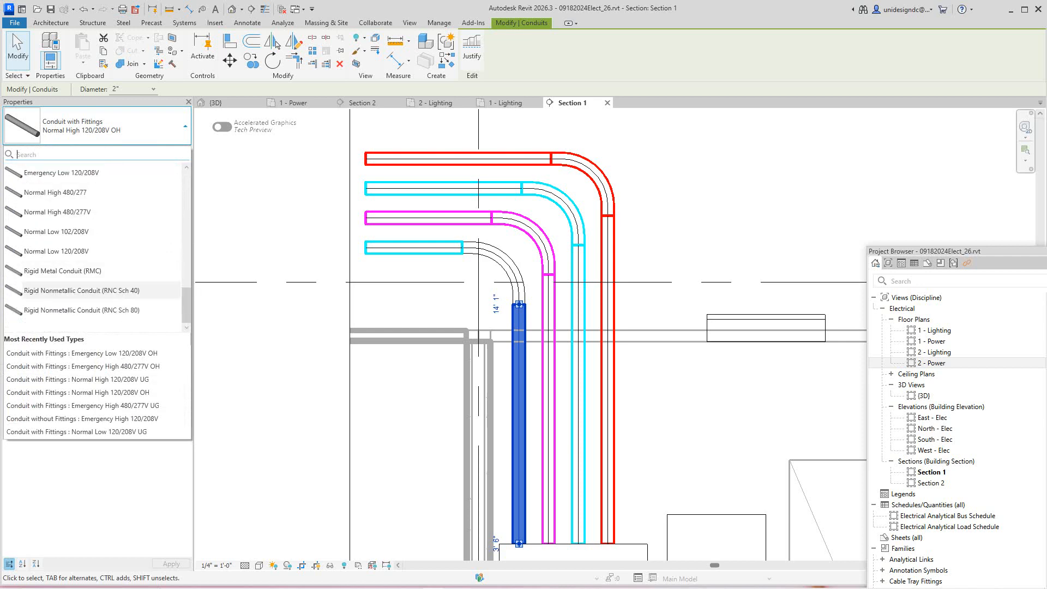
pyautogui.click(57, 251)
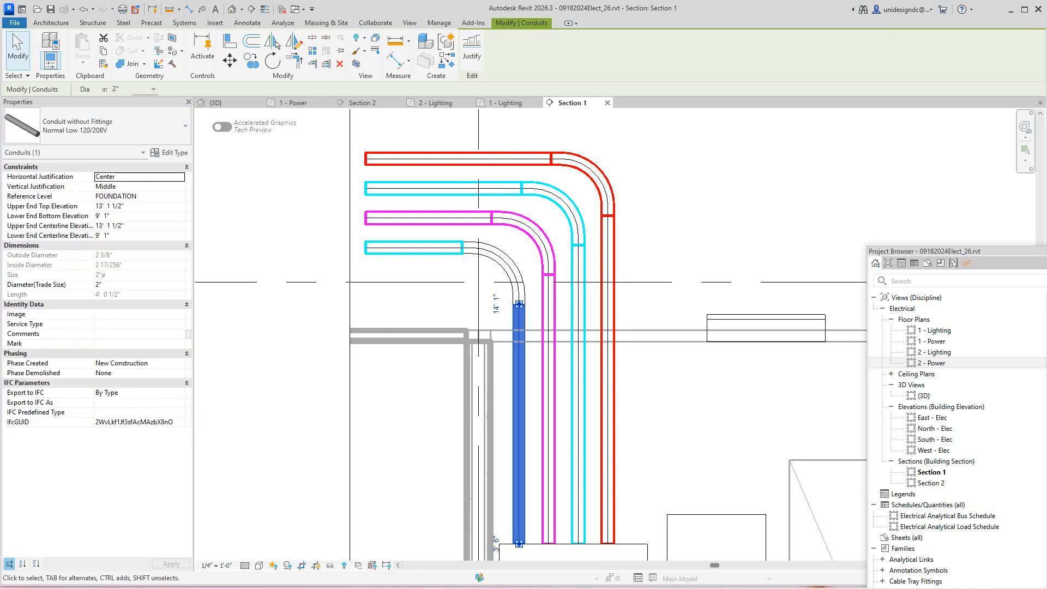
pyautogui.press('Escape')
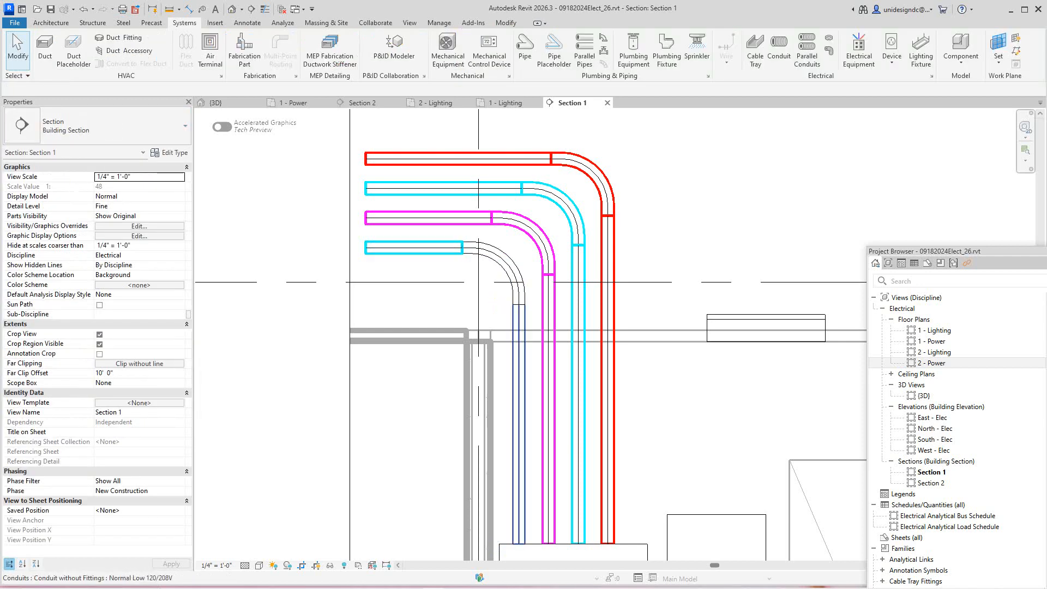
# - Change the innermost run's vertical conduit to the type Conduit with Fittings: Normal Low 120/208V OH
pyautogui.click(518, 395)
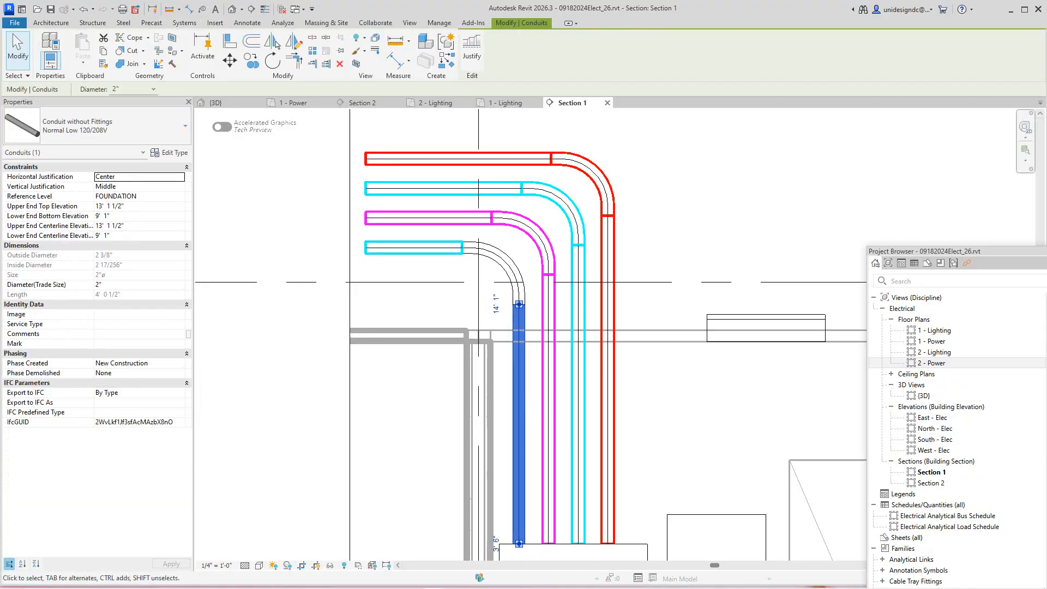
pyautogui.click(112, 126)
pyautogui.scroll(4, 104, 226)
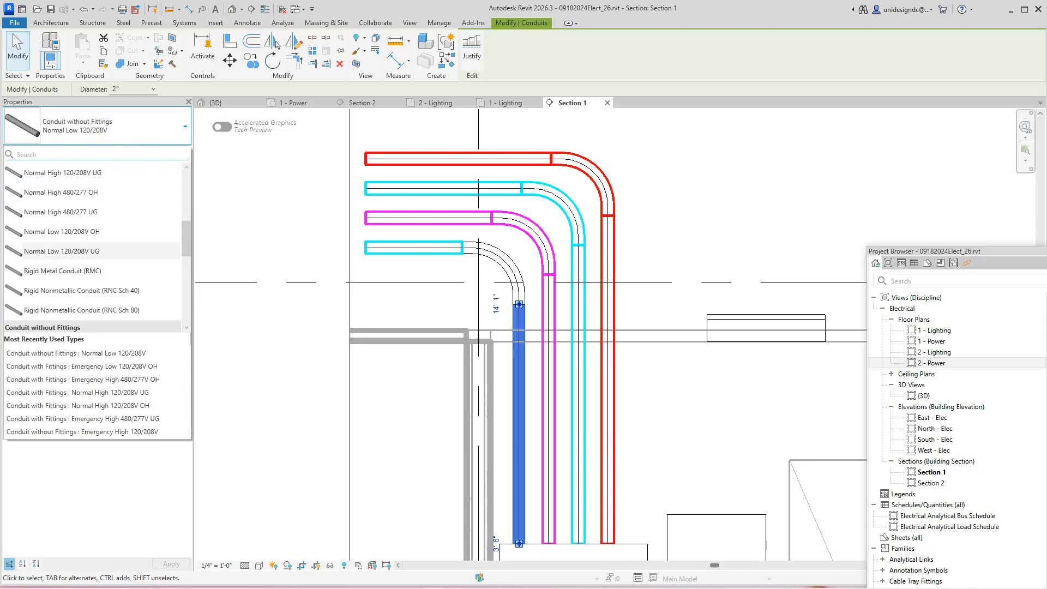
pyautogui.click(62, 231)
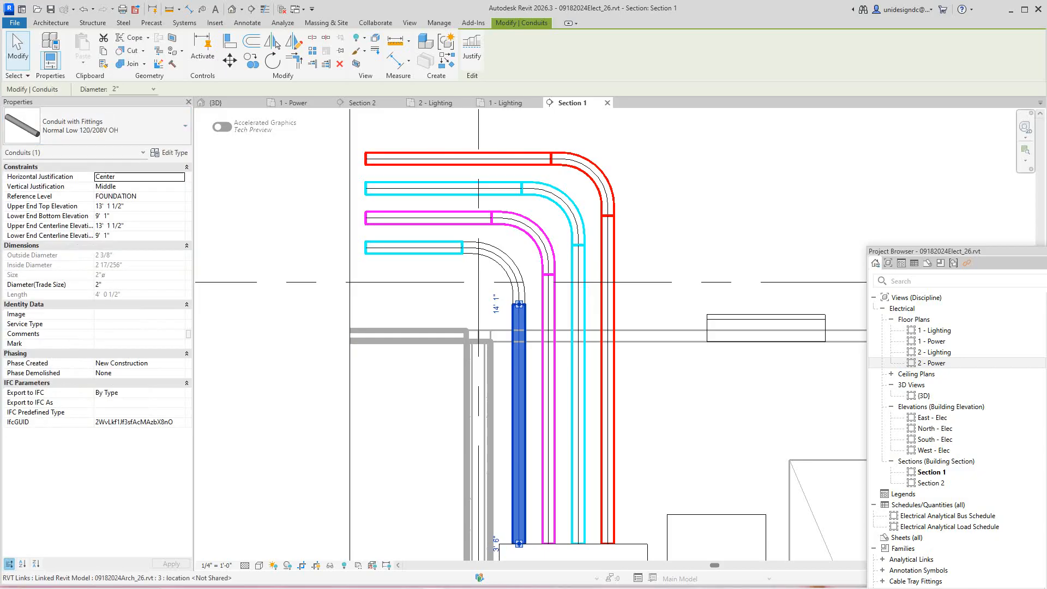
pyautogui.click(468, 349)
pyautogui.click(417, 305)
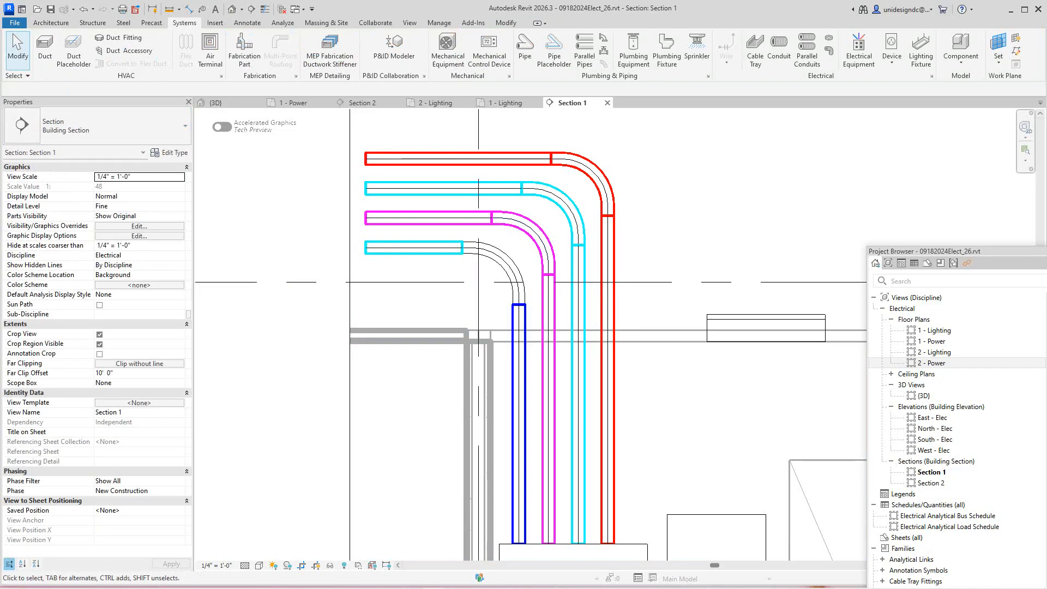
# - Change the innermost run's horizontal conduit to the type Conduit with Fittings: Normal Low 120/208V OH
pyautogui.click(415, 247)
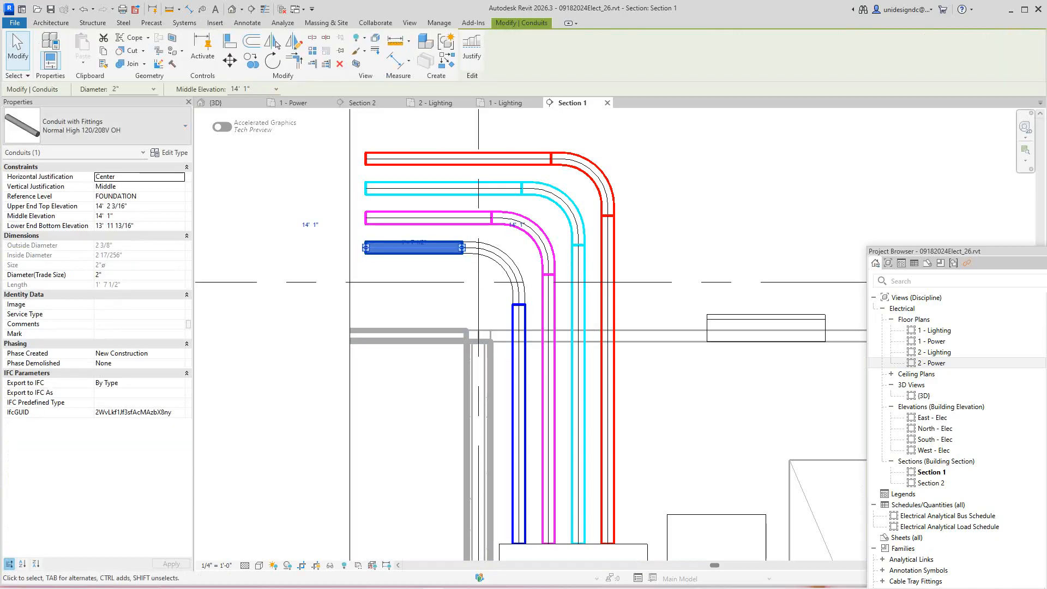
pyautogui.click(95, 126)
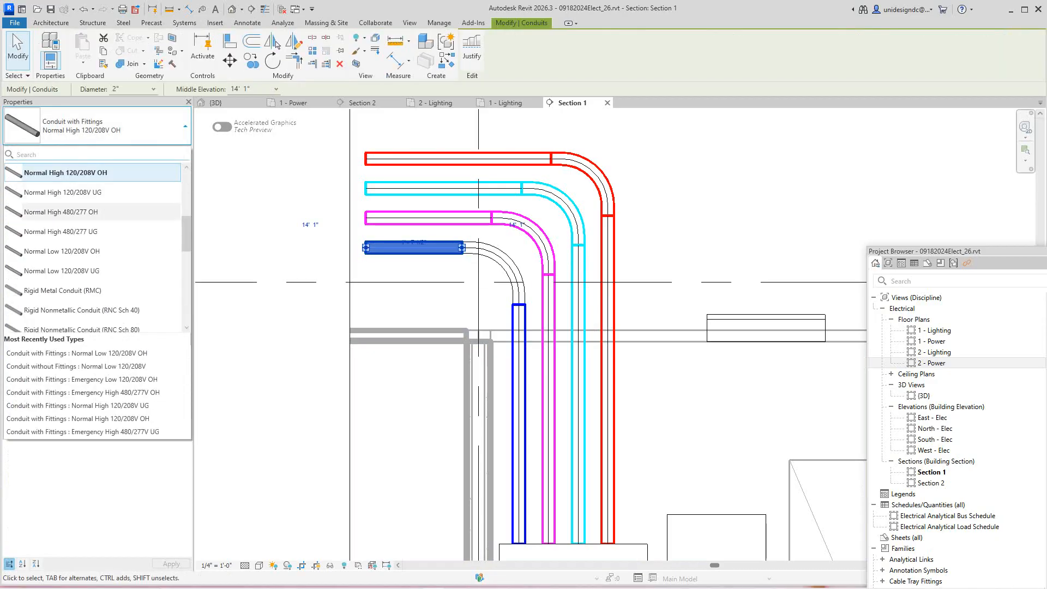
pyautogui.scroll(-3, 98, 229)
pyautogui.scroll(2, 98, 229)
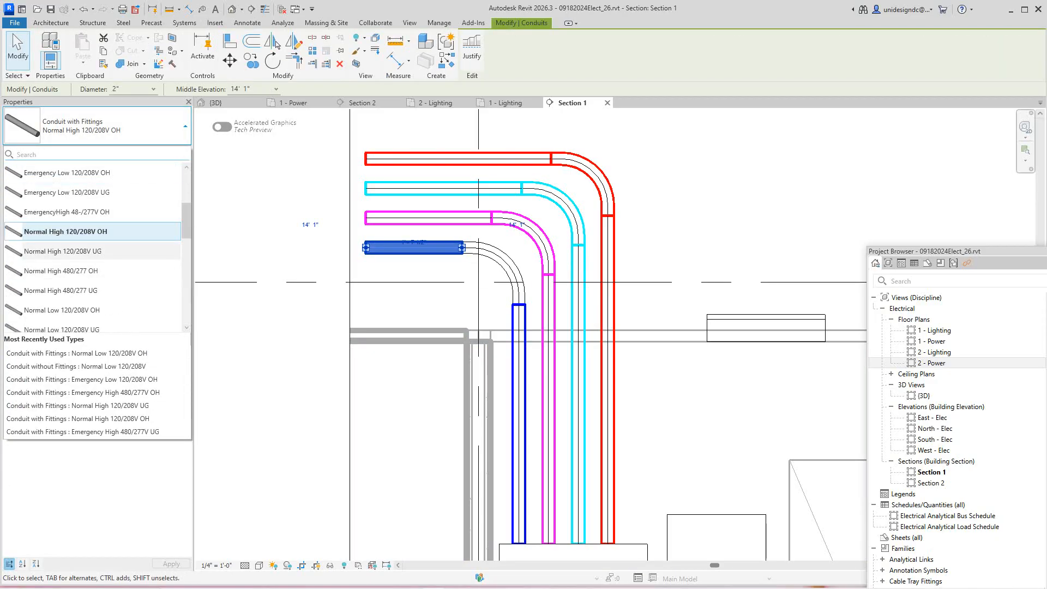
pyautogui.scroll(-2, 98, 251)
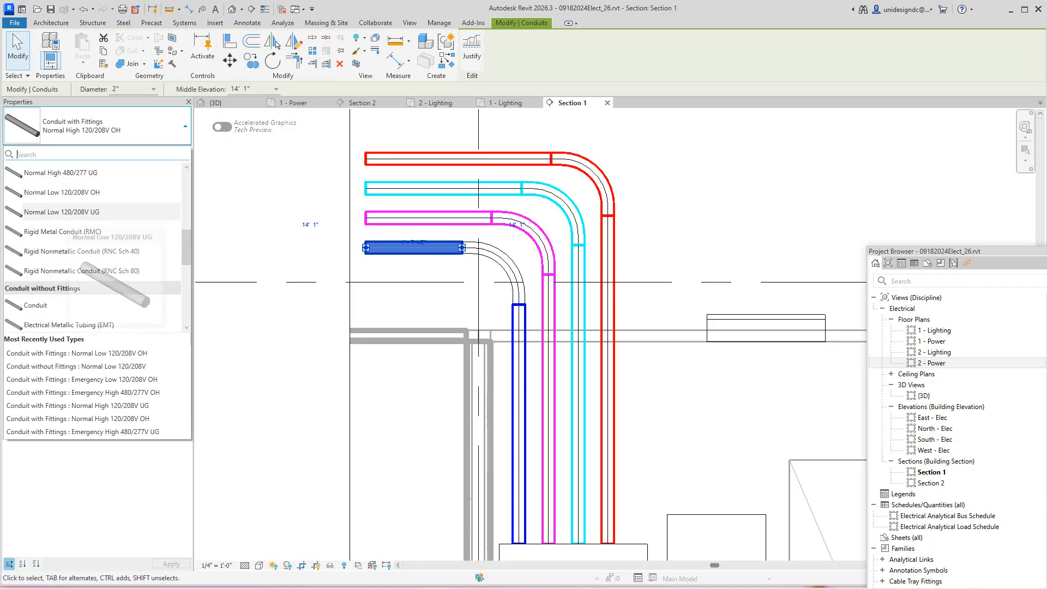
pyautogui.click(61, 211)
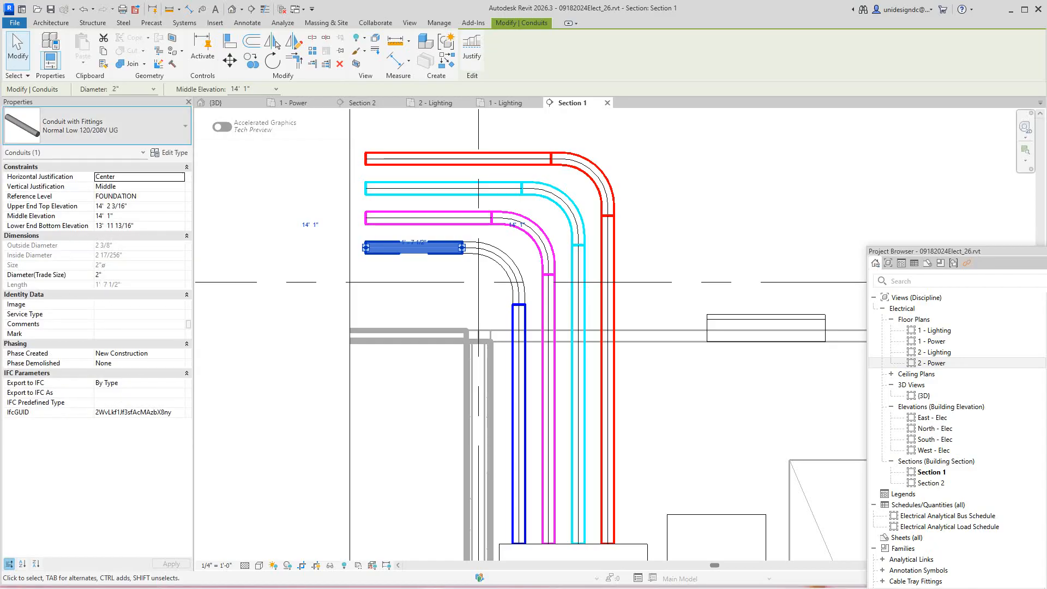
pyautogui.click(116, 126)
pyautogui.scroll(1, 81, 267)
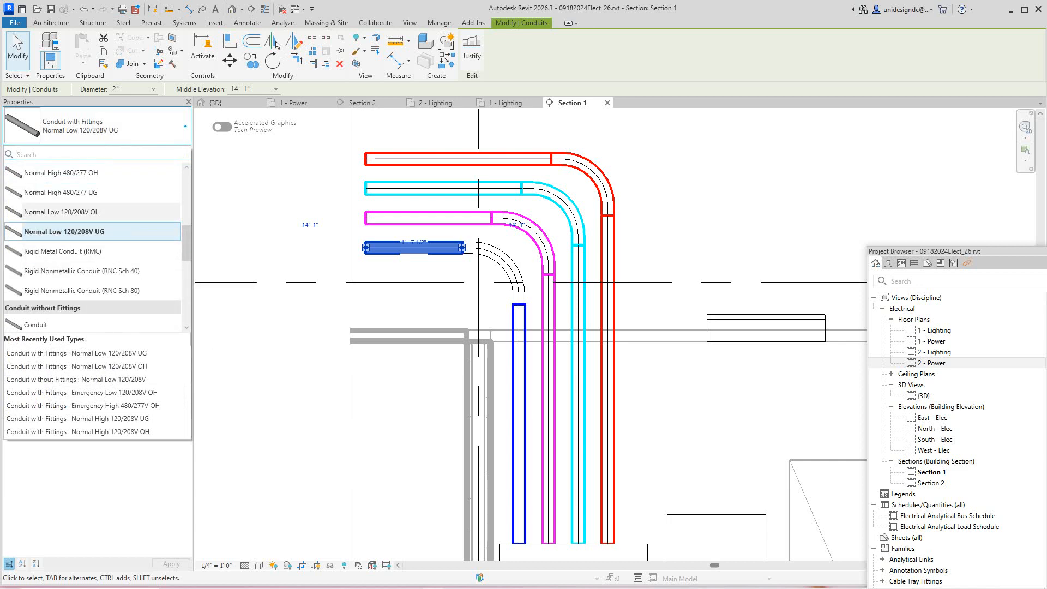
pyautogui.click(82, 212)
pyautogui.click(430, 297)
pyautogui.click(510, 277)
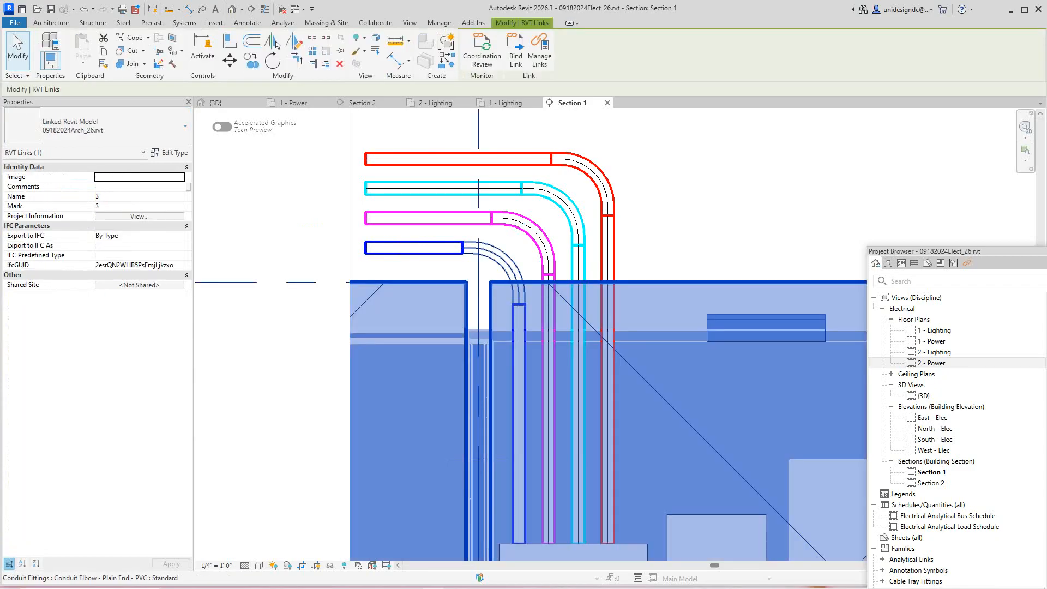
pyautogui.press('Escape')
# - Change the innermost run's elbow to the Conduit Elbow - Plain End - PVC type Normal Low UG
pyautogui.click(502, 263)
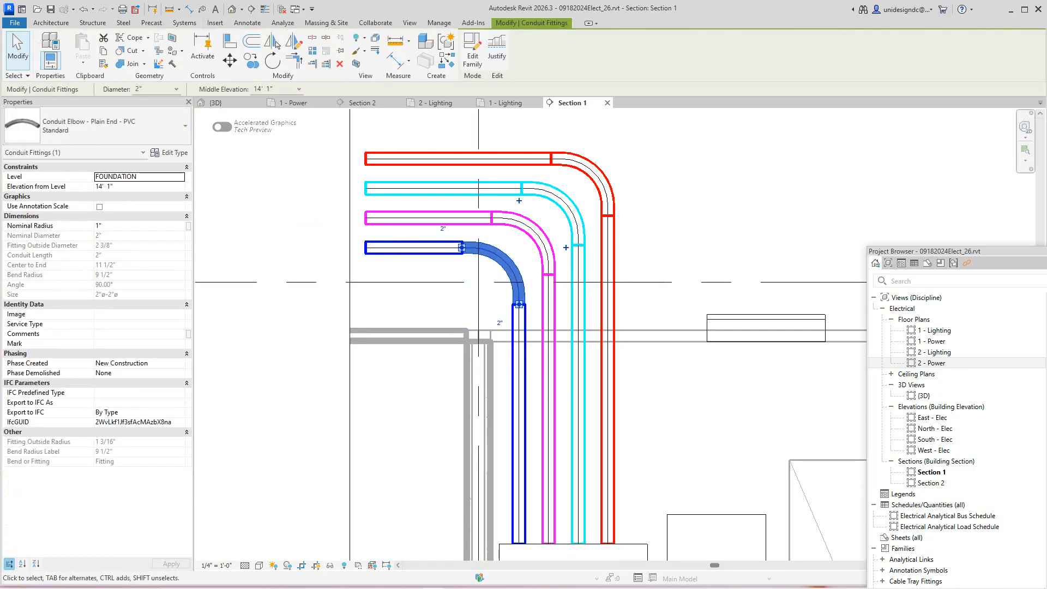
pyautogui.click(116, 127)
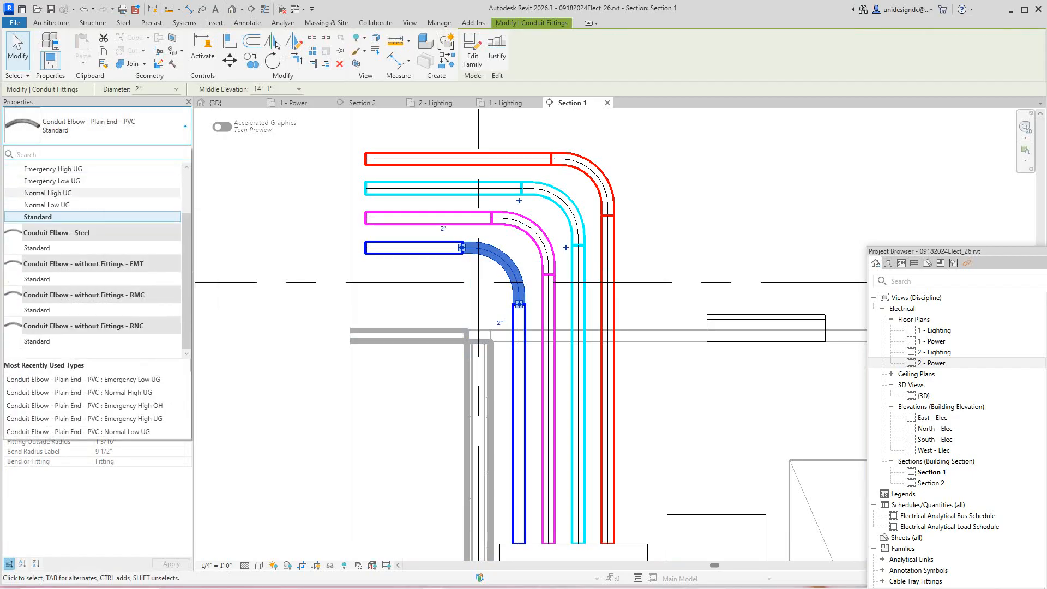
pyautogui.scroll(1, 109, 234)
pyautogui.scroll(-1, 109, 229)
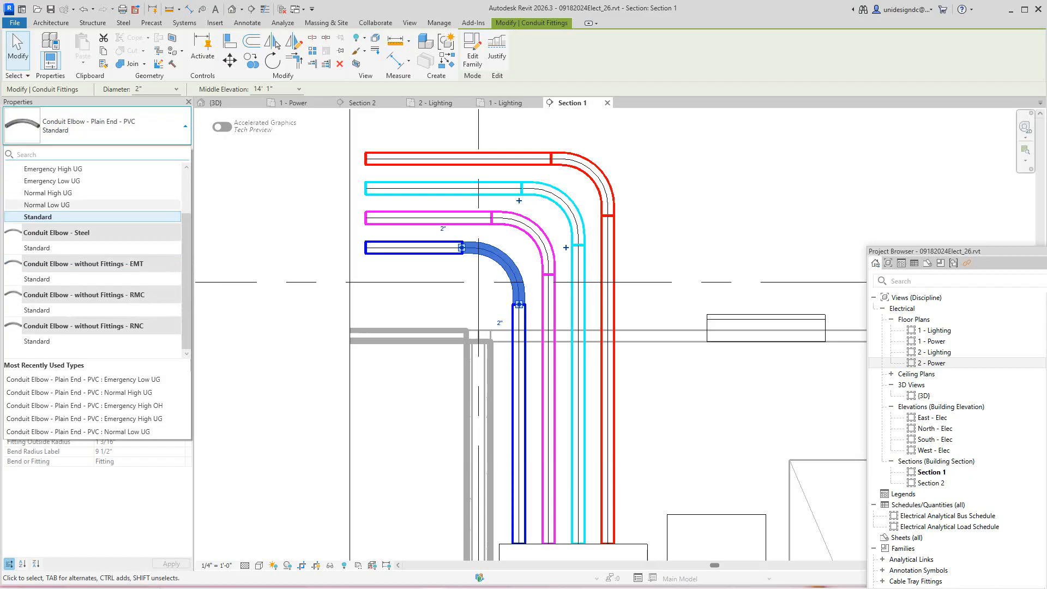
pyautogui.click(47, 204)
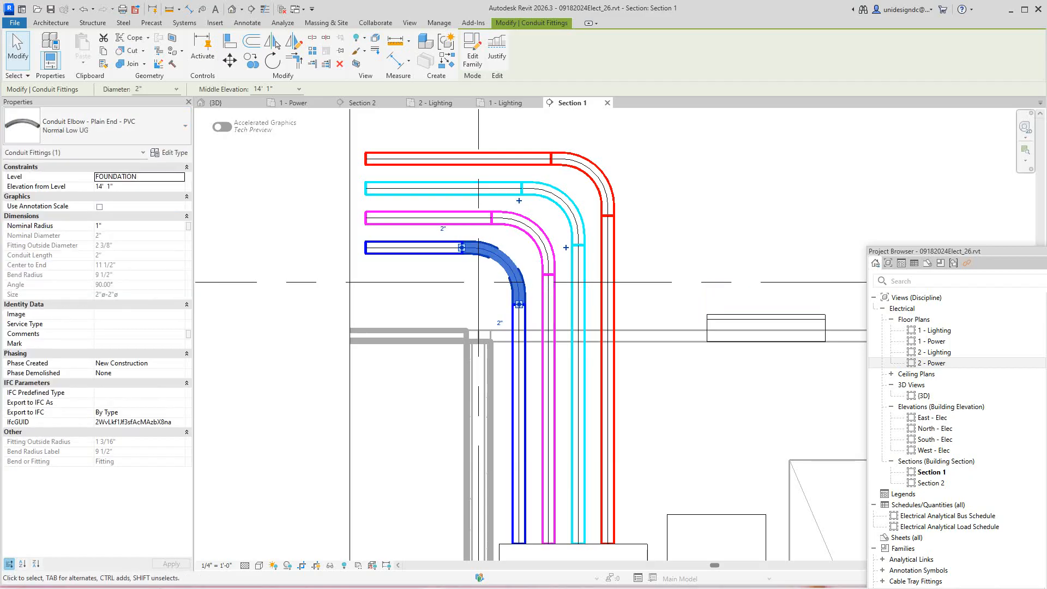
pyautogui.press('Escape')
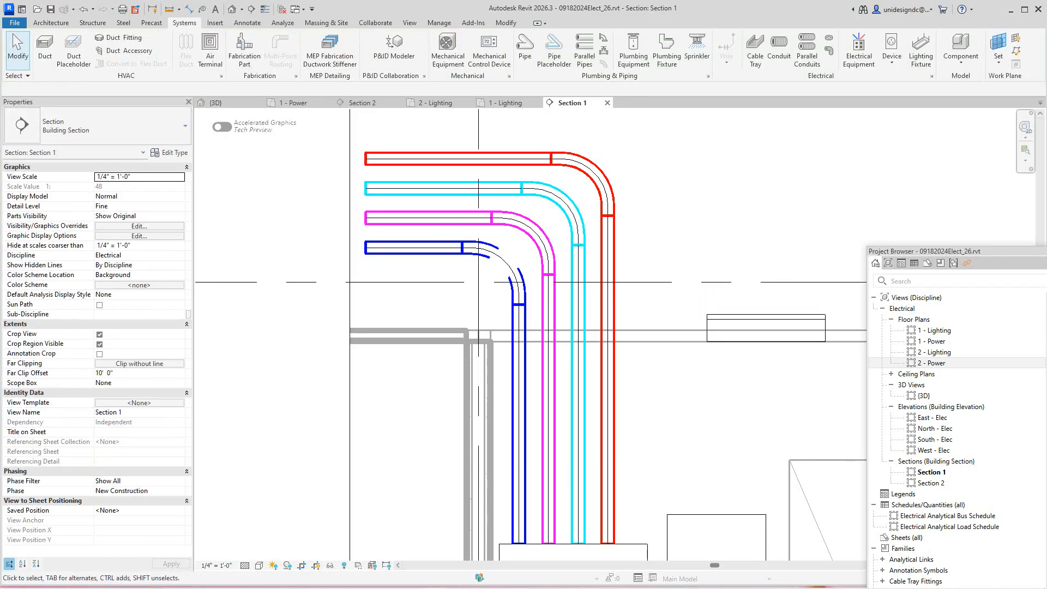
pyautogui.click(501, 261)
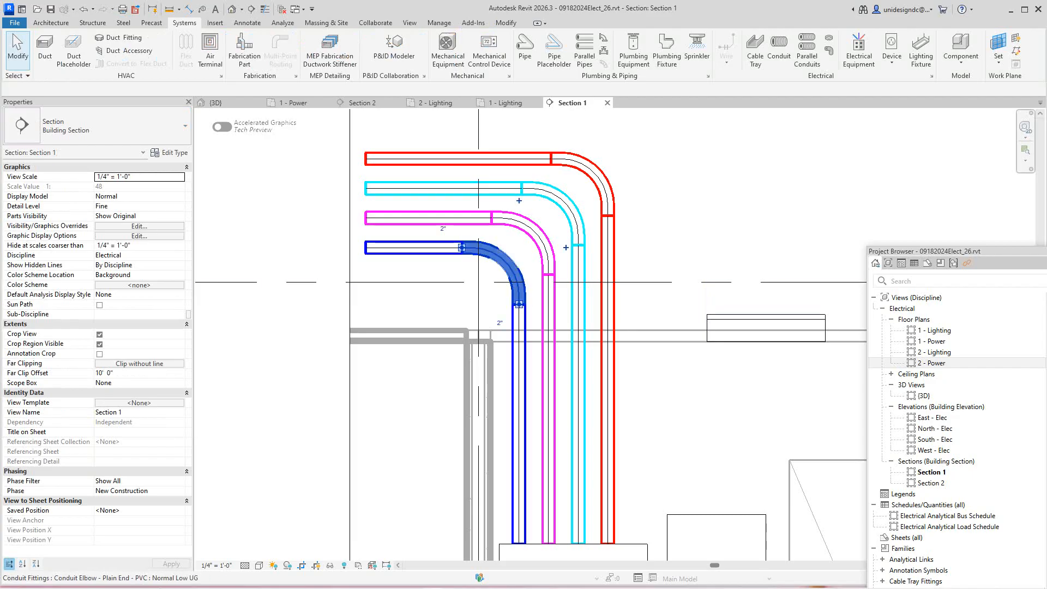
pyautogui.click(170, 153)
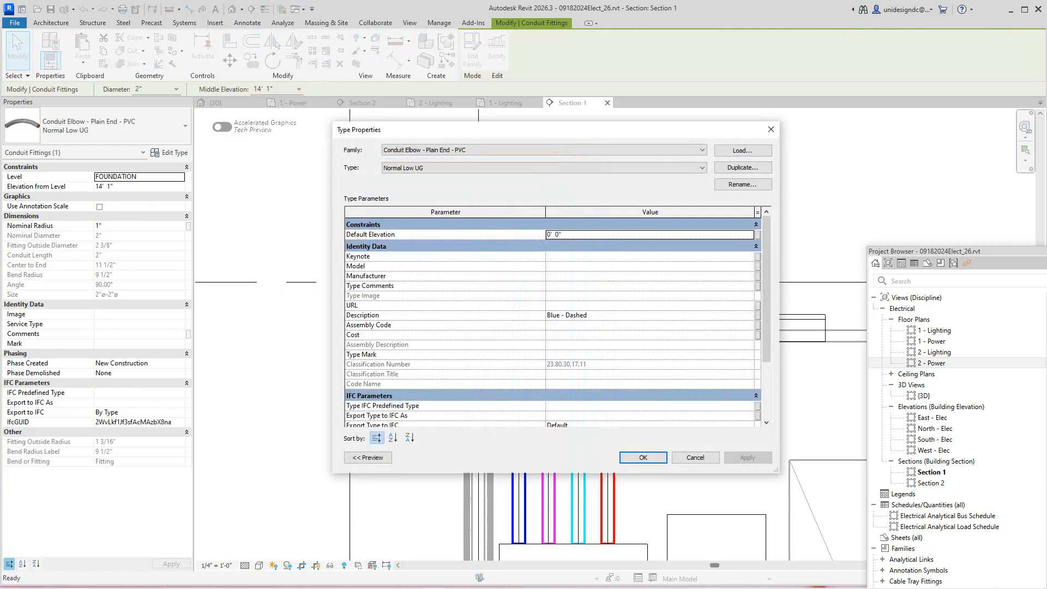
pyautogui.click(594, 315)
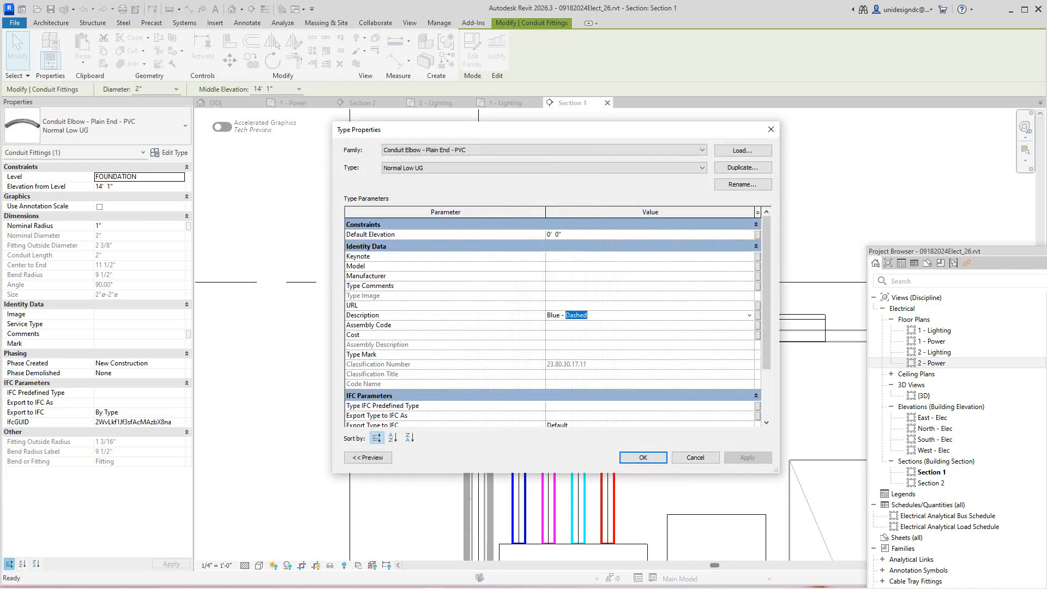
pyautogui.press('Return')
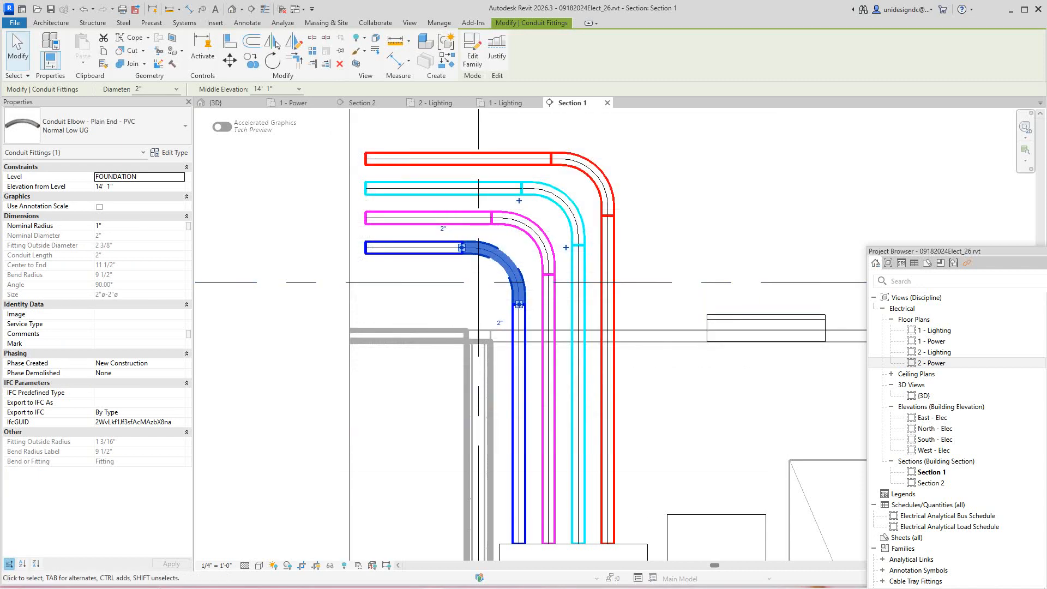
# - Duplicate the innermost elbow's type Normal Low UG as Normal Low UG 2
pyautogui.click(170, 152)
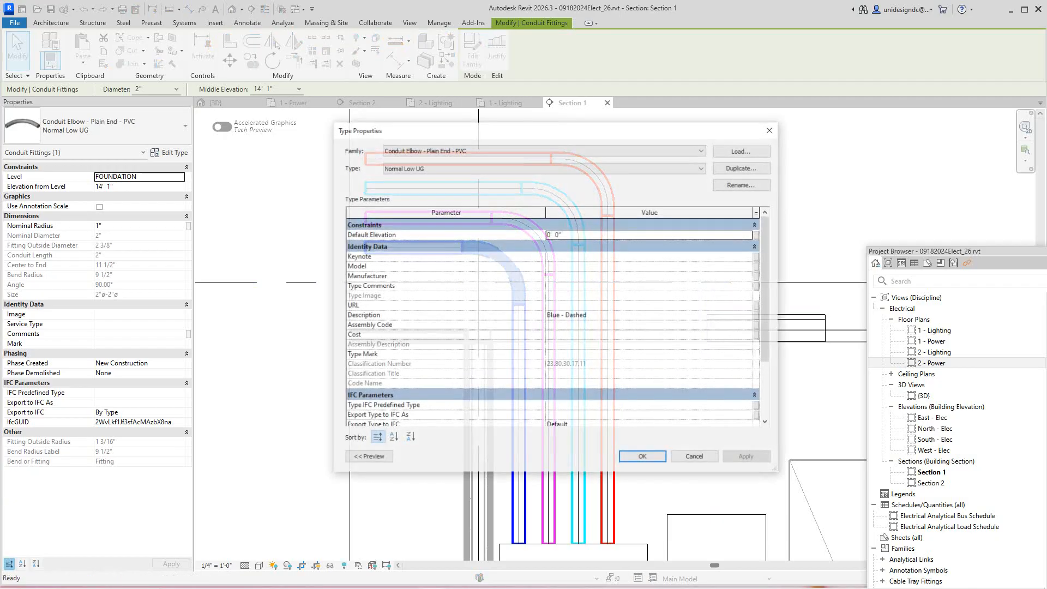
pyautogui.click(742, 167)
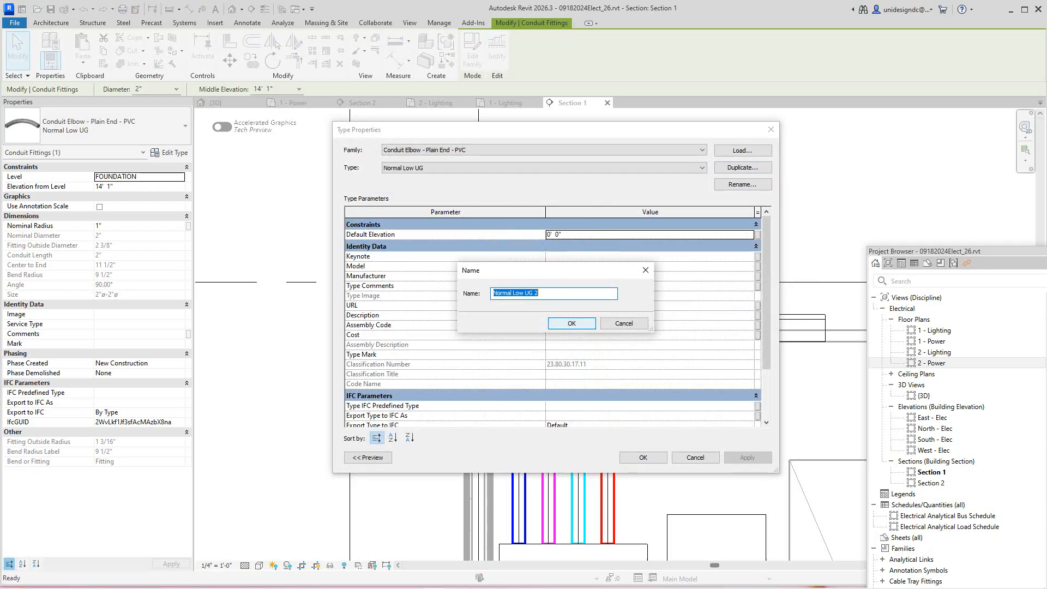
pyautogui.click(571, 323)
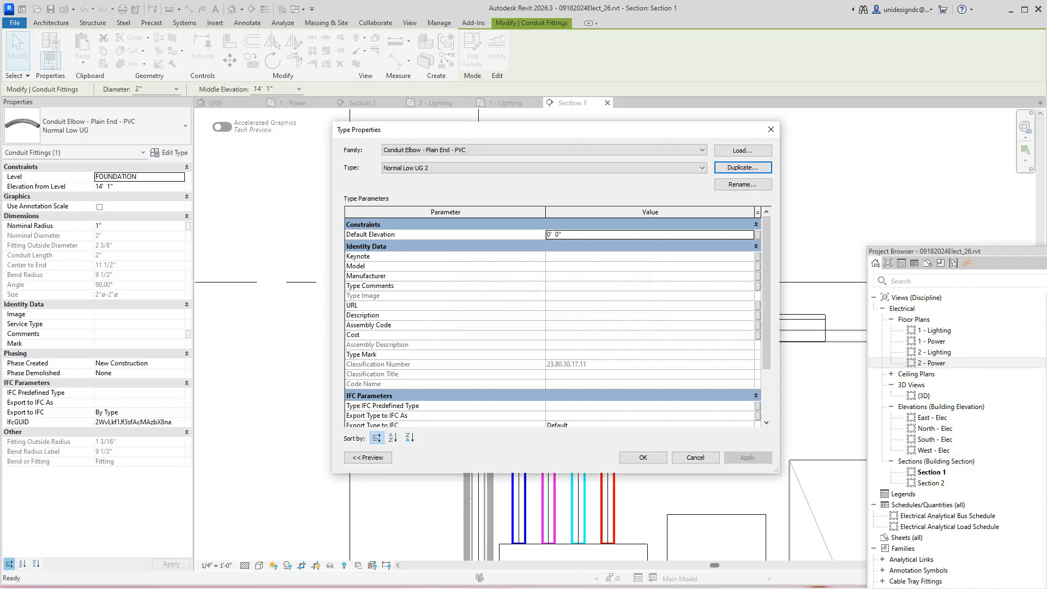
pyautogui.click(743, 167)
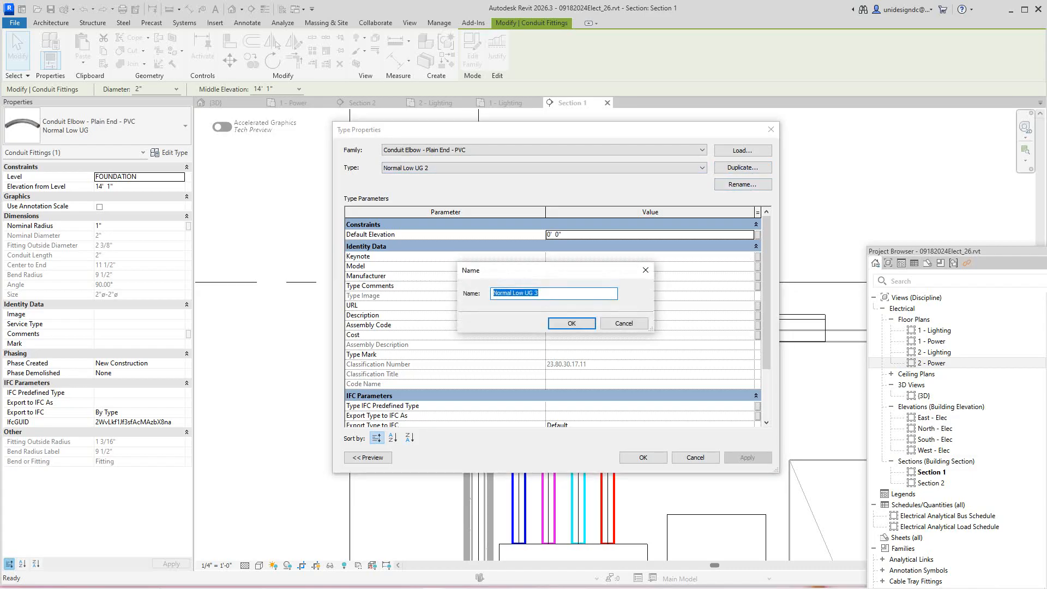
pyautogui.click(624, 324)
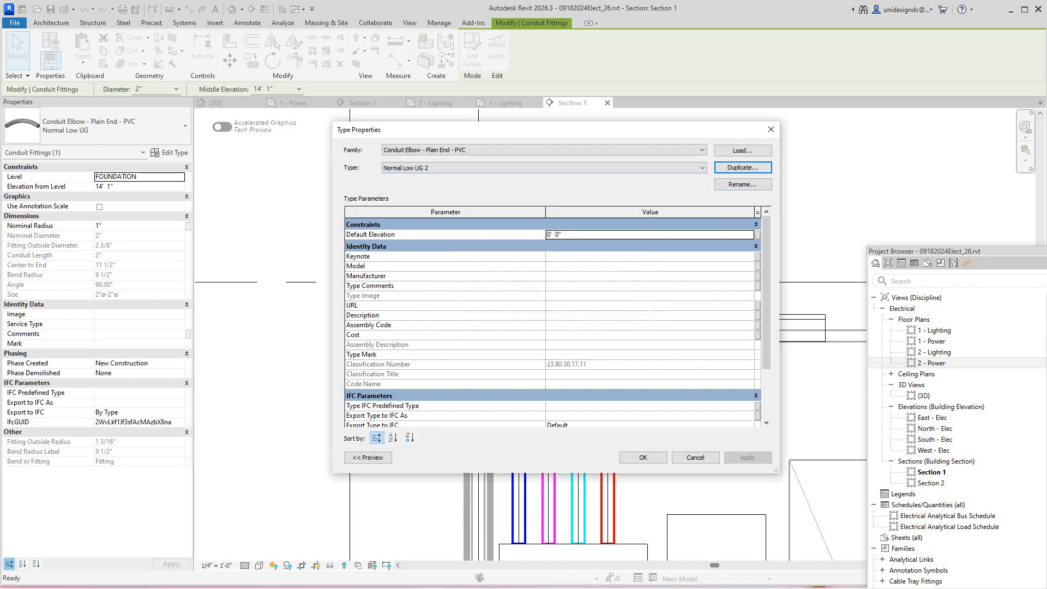
# - Return to the elbow type Normal Low UG and set its description to "Blue - solid"
pyautogui.click(600, 168)
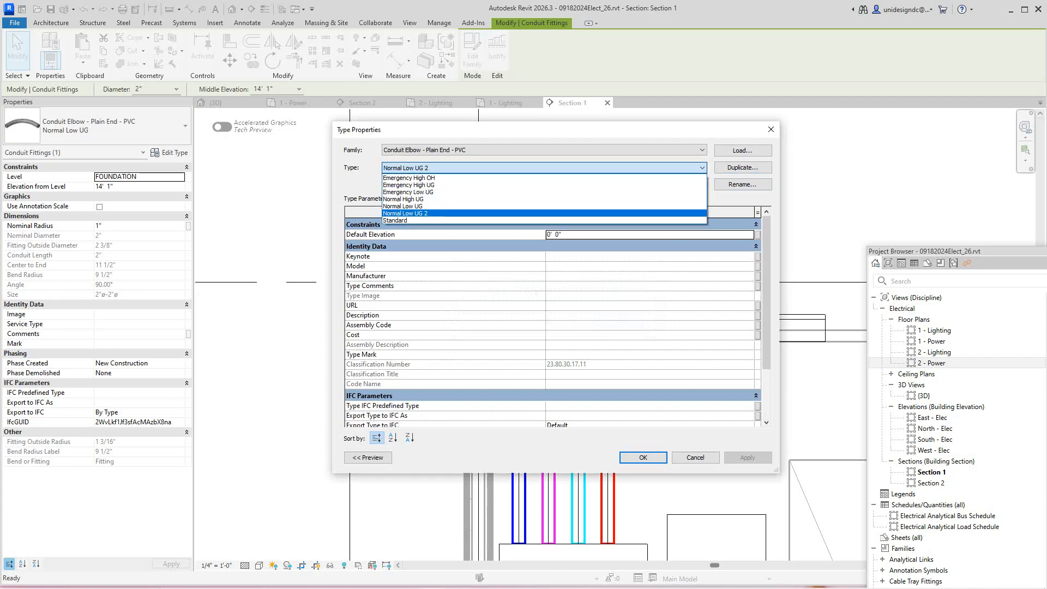
pyautogui.click(545, 207)
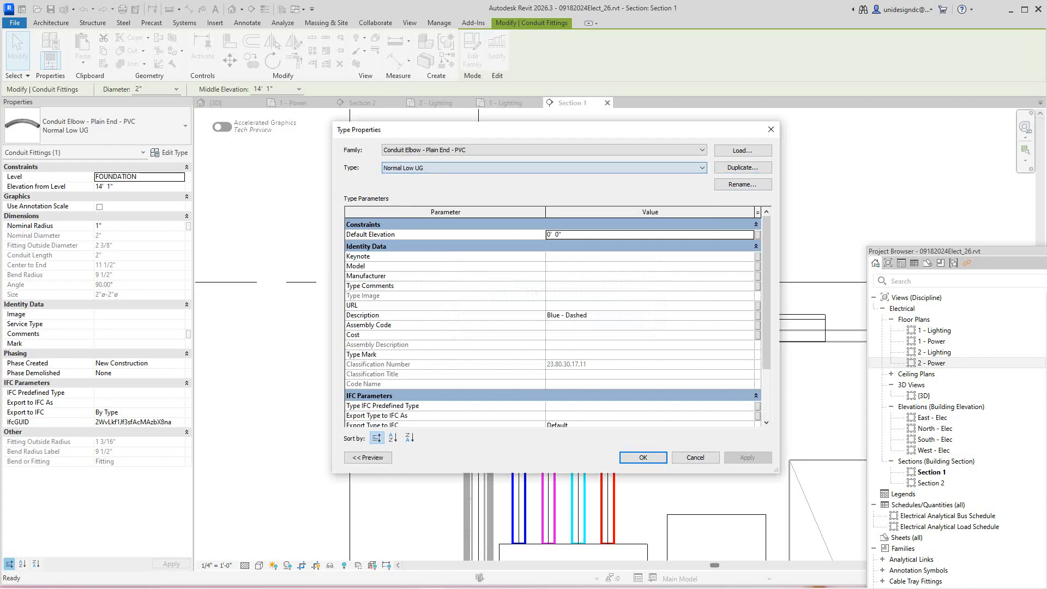
pyautogui.click(616, 315)
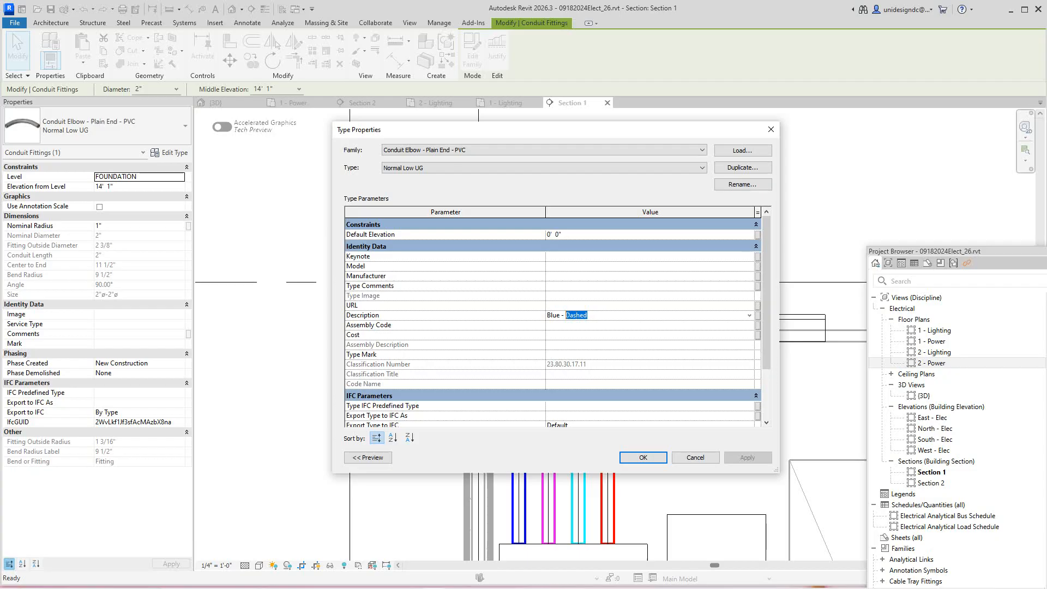
pyautogui.write('soli')
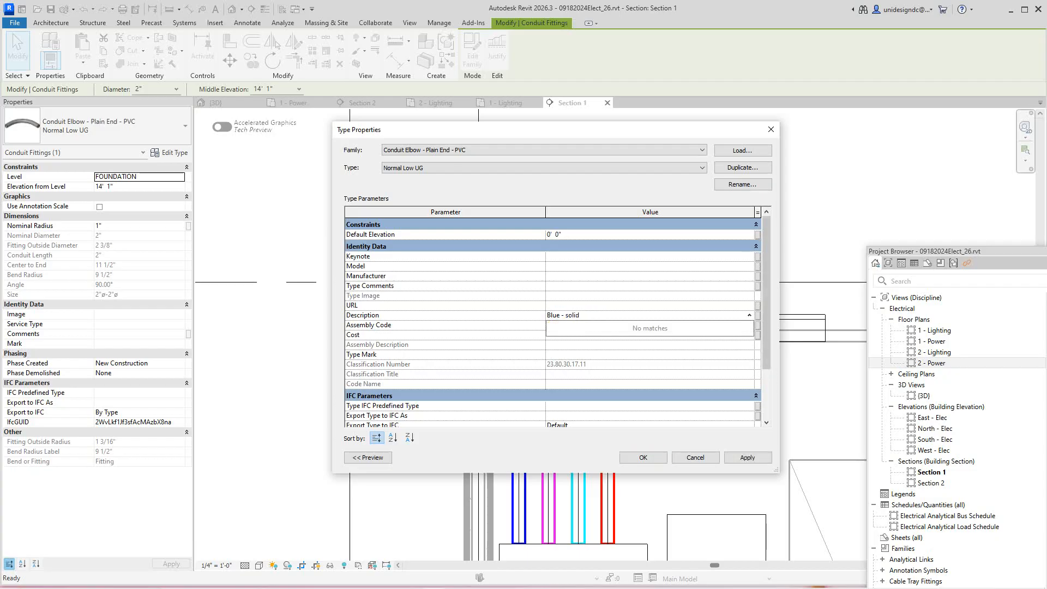
pyautogui.click(747, 457)
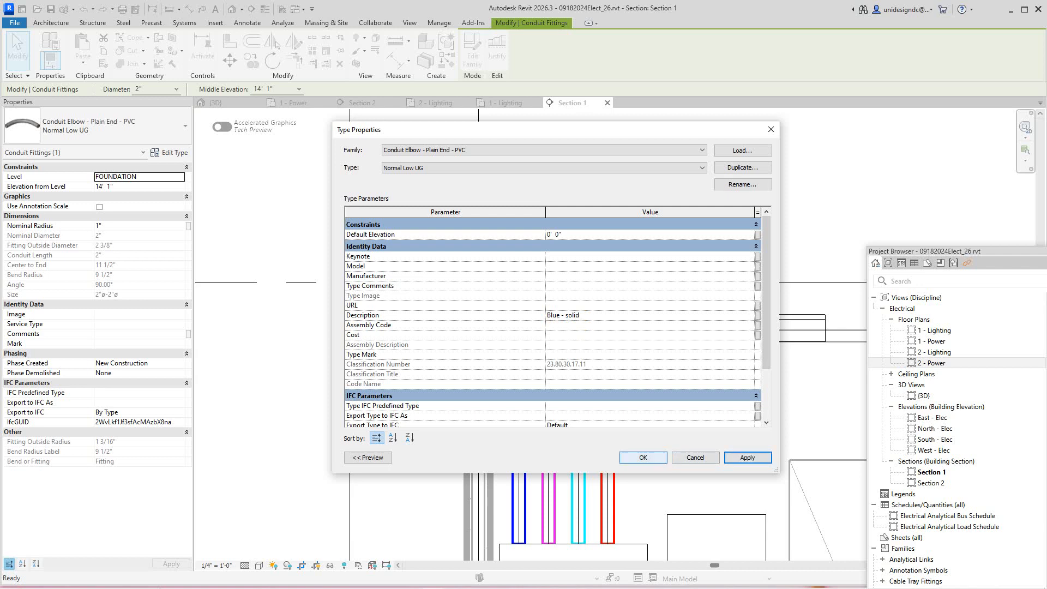
pyautogui.click(644, 457)
pyautogui.press('Escape')
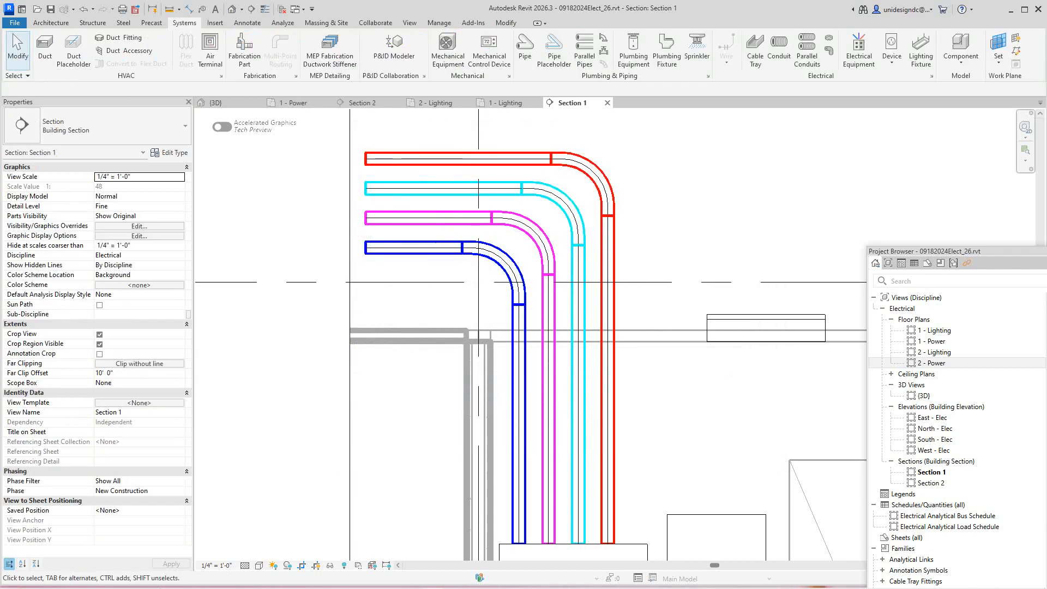
# - Examine the full conduit runs above and below the panelboard in Section 1
pyautogui.scroll(-5, 598, 223)
pyautogui.moveTo(630, 249); pyautogui.dragTo(537, 252, button='middle')
pyautogui.scroll(-1, 608, 225)
pyautogui.scroll(-1, 634, 246)
pyautogui.scroll(-1, 607, 270)
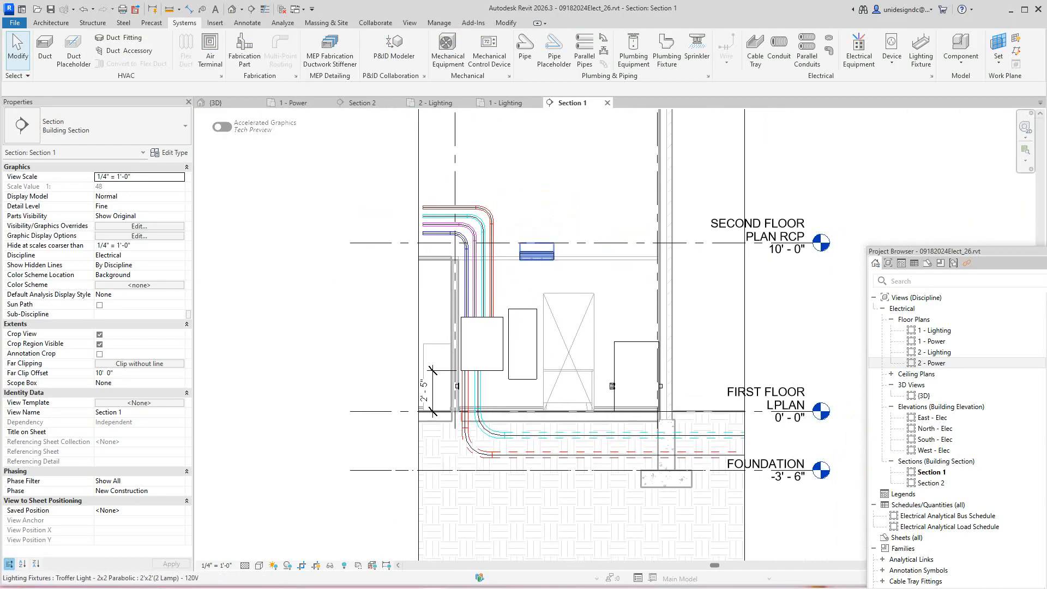
pyautogui.scroll(-1, 536, 252)
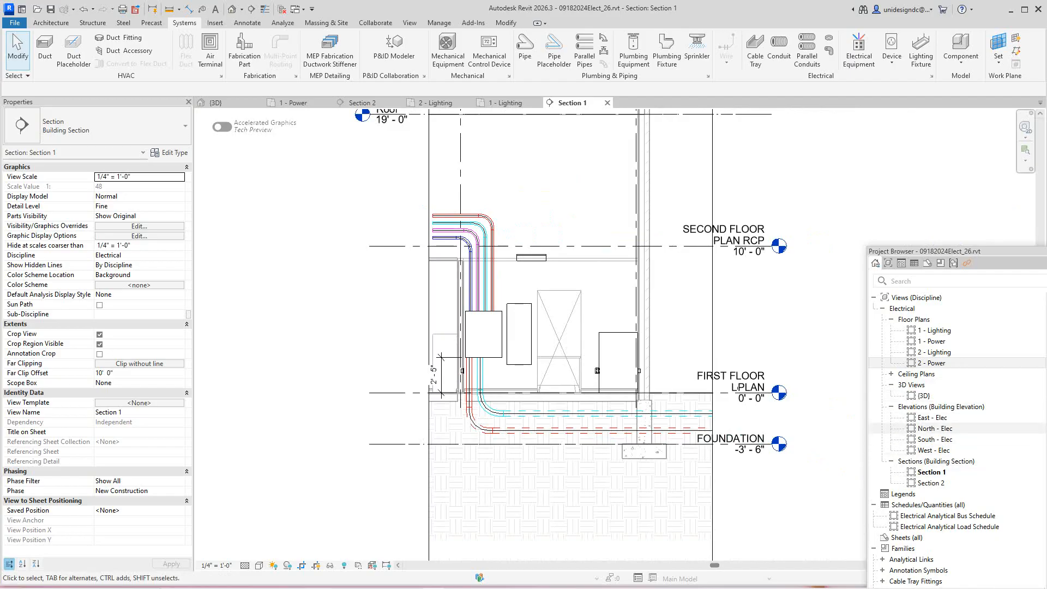
pyautogui.moveTo(988, 252); pyautogui.dragTo(942, 173)
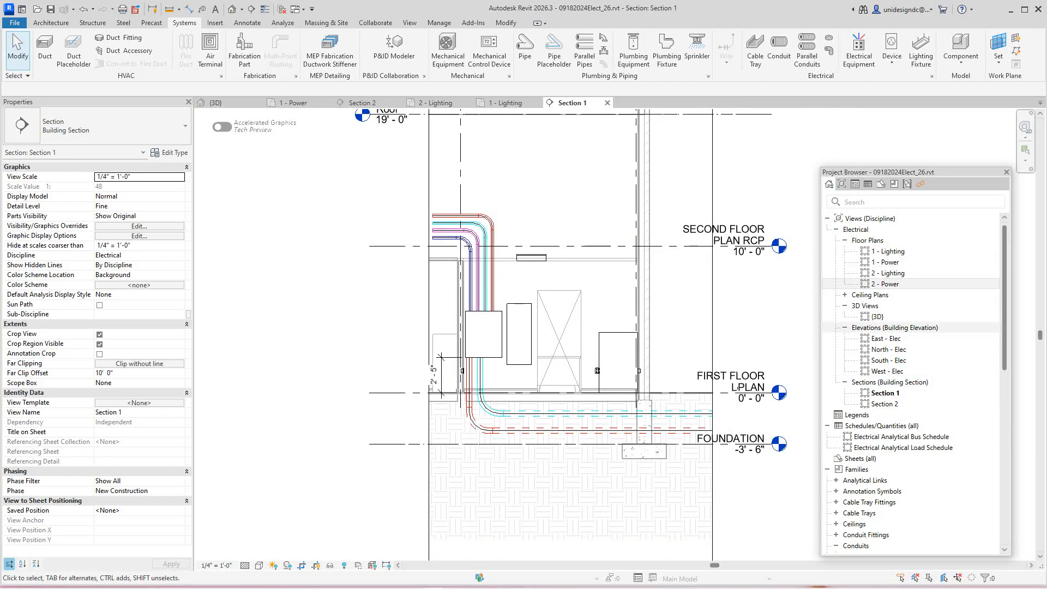
pyautogui.scroll(-2, 910, 328)
pyautogui.scroll(2, 910, 327)
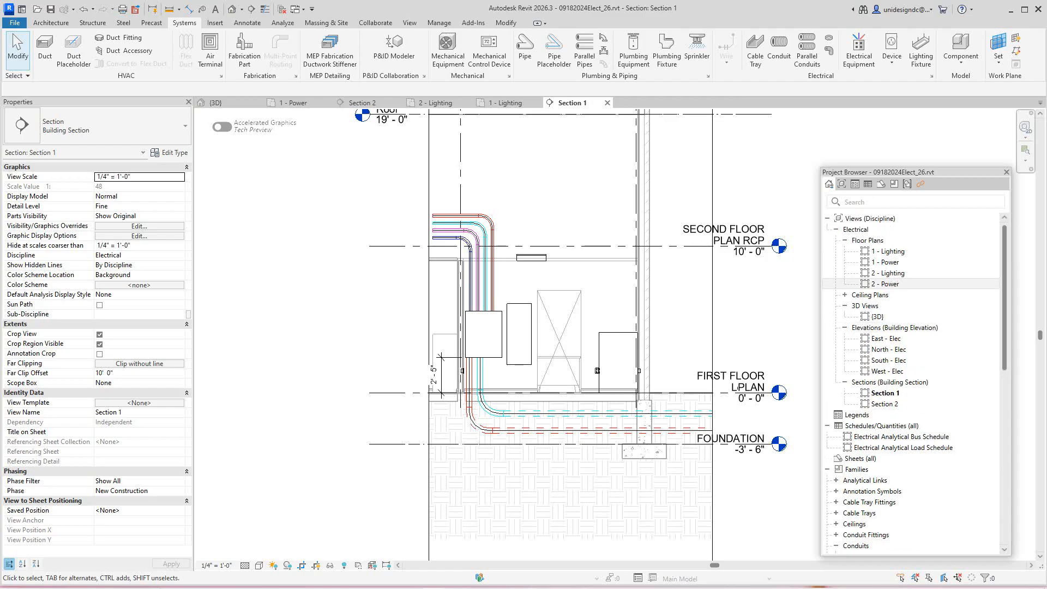
# - In the 1 - Power floor plan, draw a rectangular callout around Electrical Room 6, slightly outside its walls
pyautogui.click(294, 102)
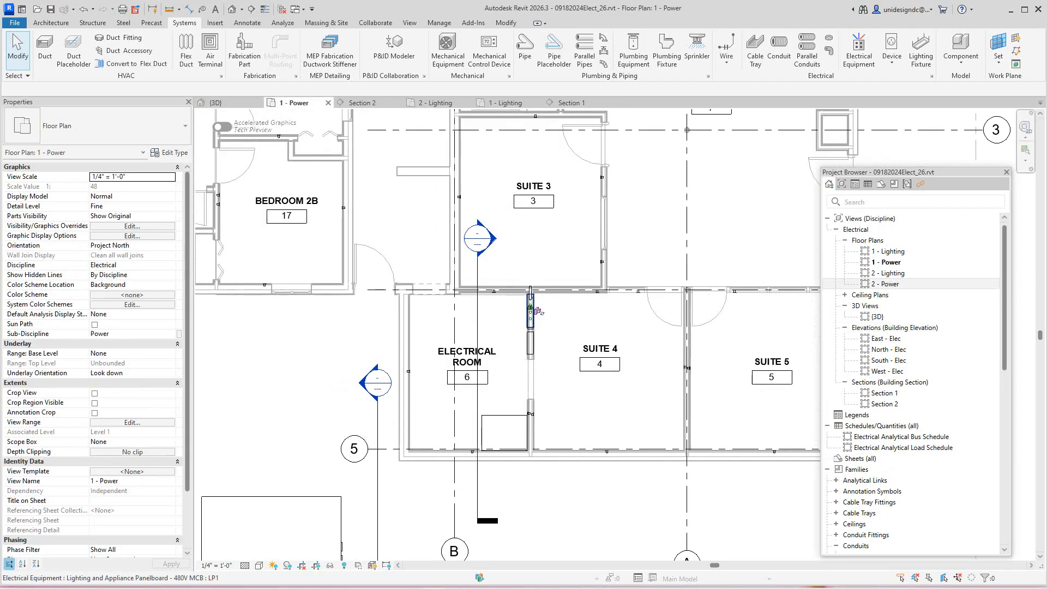
pyautogui.scroll(4, 531, 339)
pyautogui.scroll(-1, 578, 322)
pyautogui.moveTo(578, 322)
pyautogui.mouseDown(button='middle')
pyautogui.moveTo(600, 270)
pyautogui.moveTo(594, 289)
pyautogui.mouseUp(button='middle')
pyautogui.scroll(-3, 600, 270)
pyautogui.scroll(-1, 599, 271)
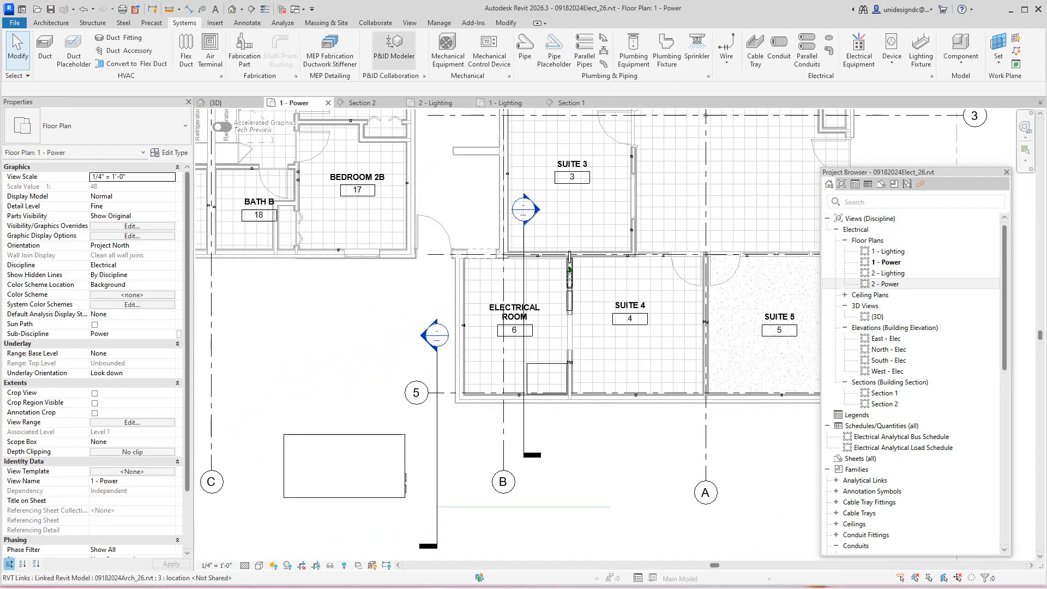
pyautogui.click(409, 22)
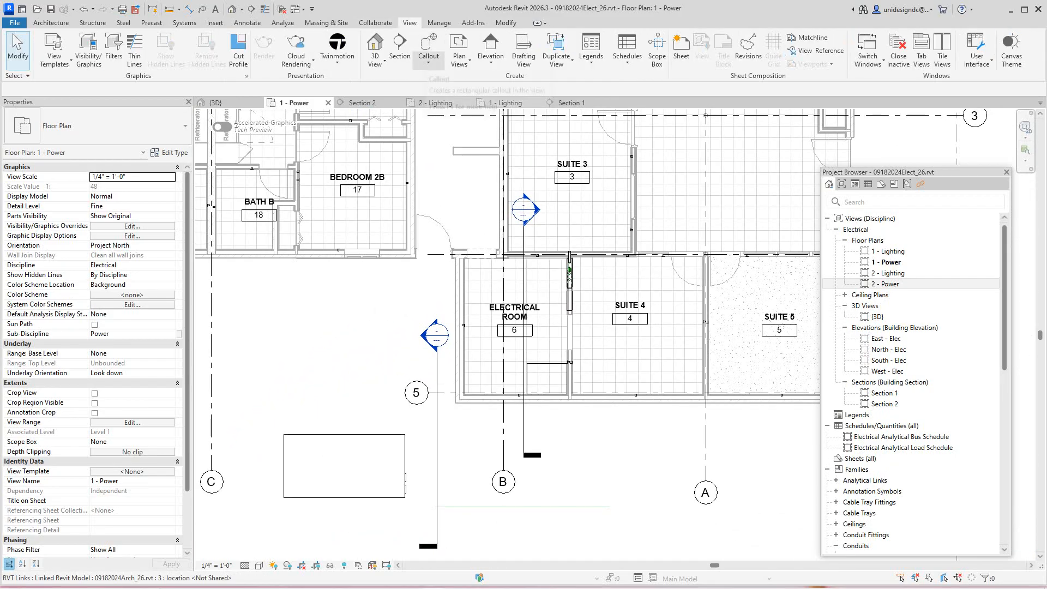
pyautogui.click(428, 61)
pyautogui.click(445, 82)
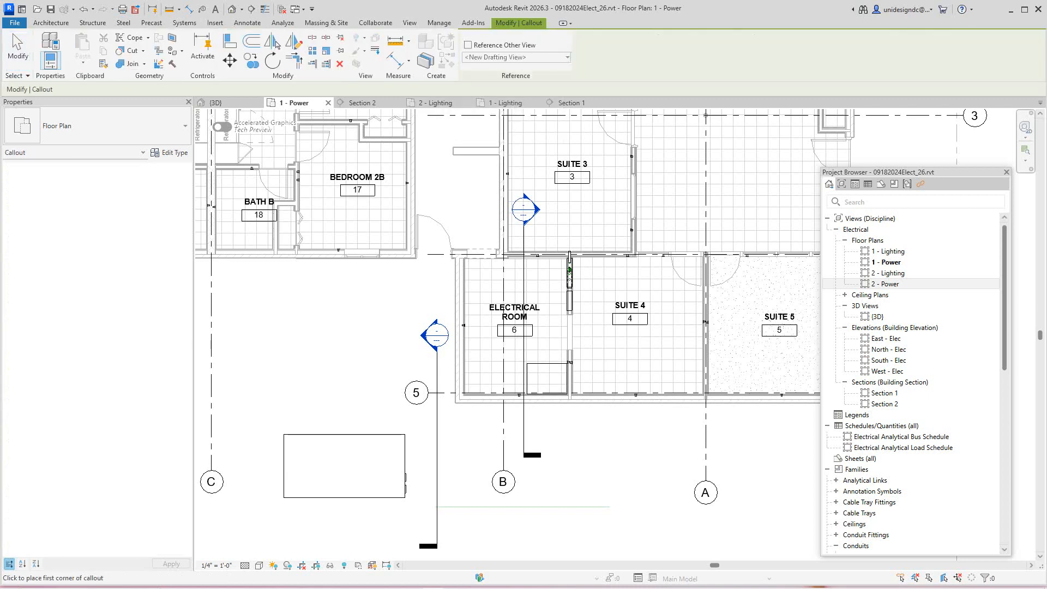
pyautogui.click(442, 242)
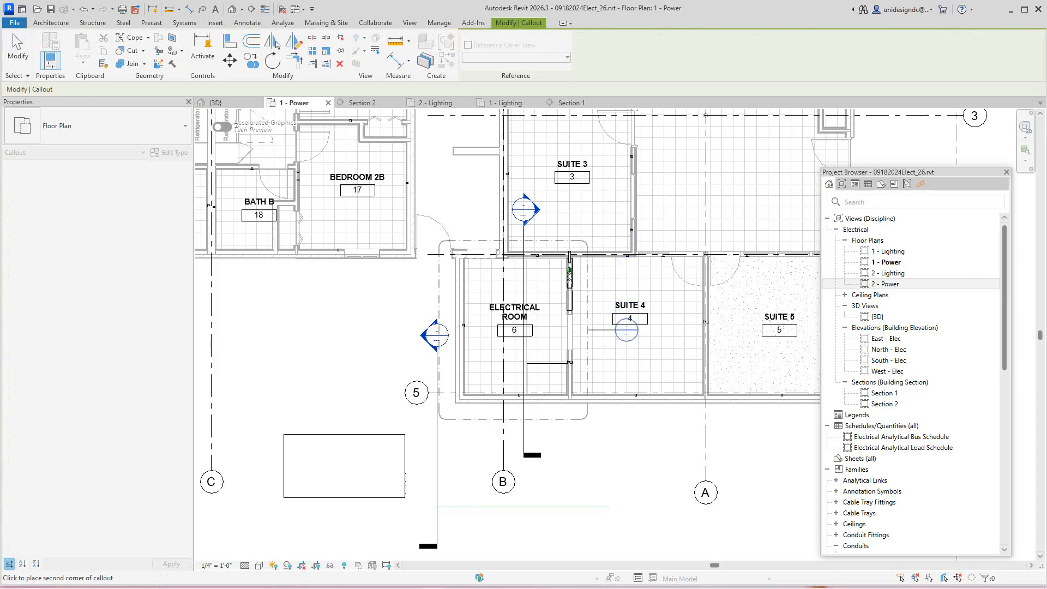
pyautogui.click(587, 419)
# - Move the electrical room callout's head from Suite 4 to just above the callout boundary
pyautogui.scroll(2, 603, 337)
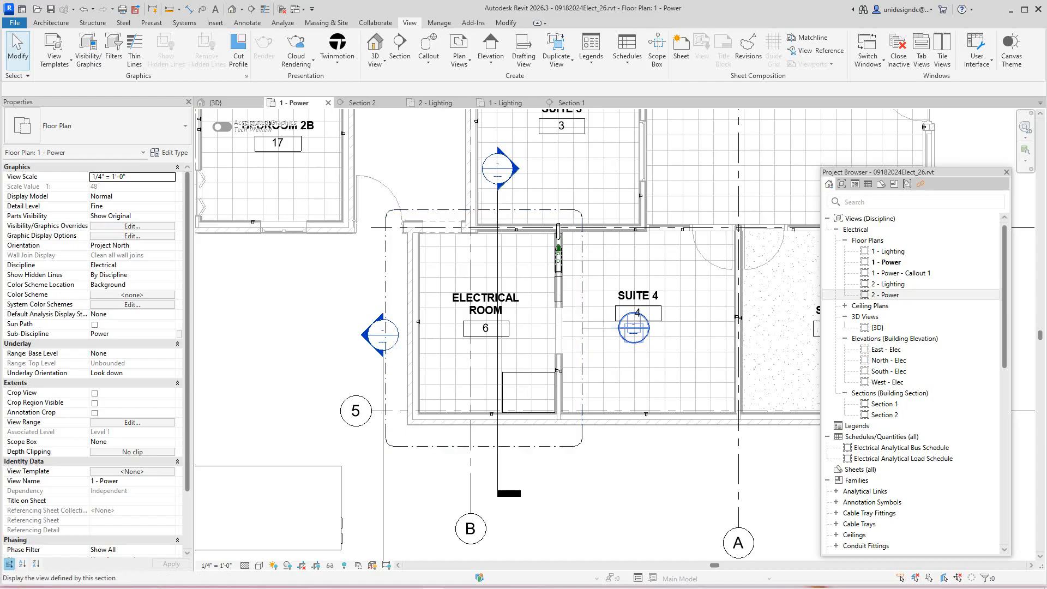
pyautogui.click(599, 328)
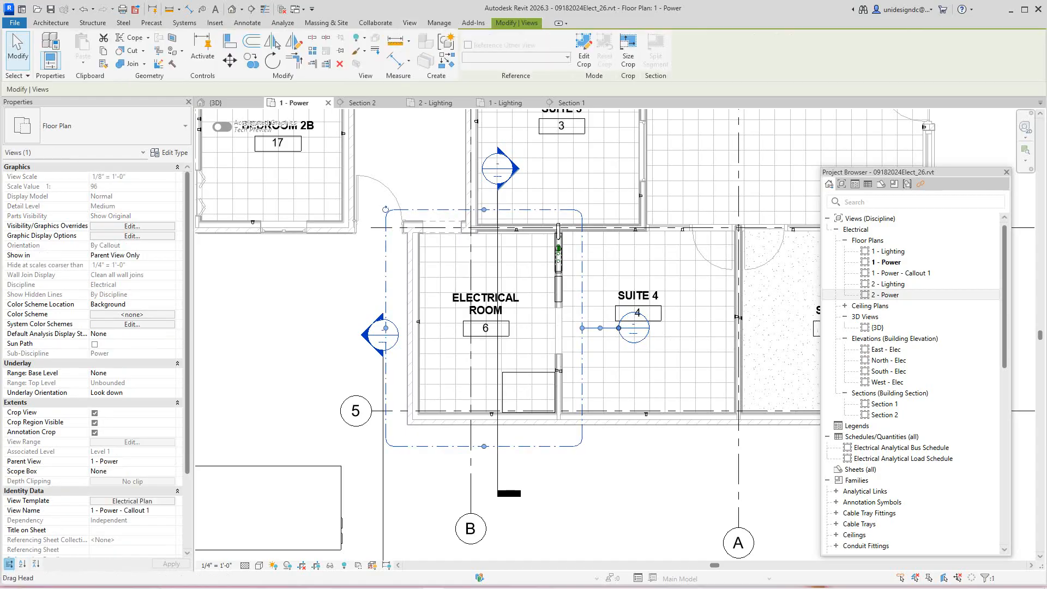
pyautogui.moveTo(514, 197); pyautogui.dragTo(428, 169)
pyautogui.press('Escape')
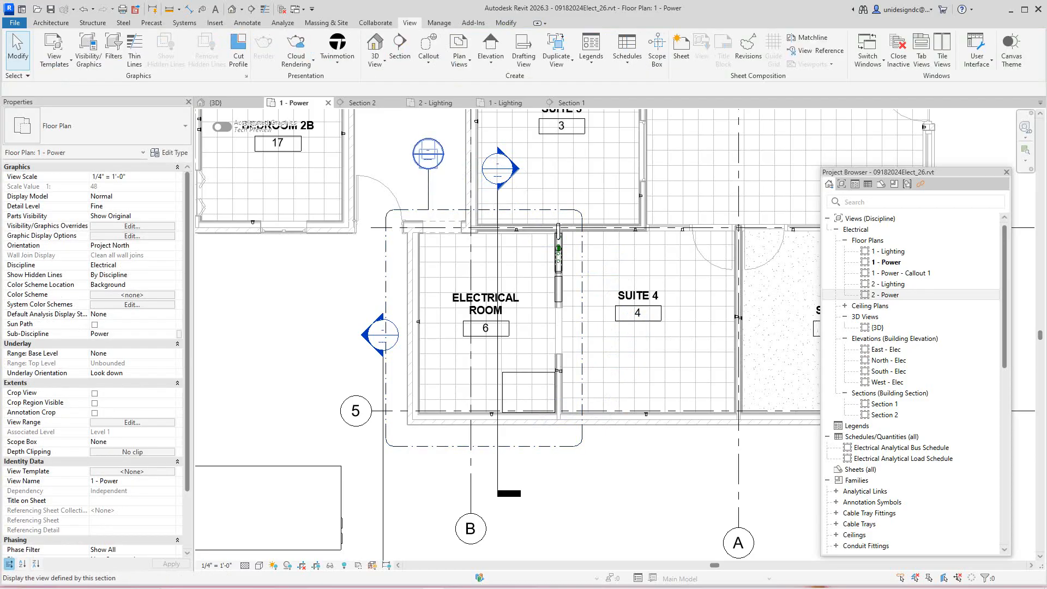
# - Open the electrical room's callout view and inspect the conduits and equipment in it
pyautogui.doubleClick(428, 154)
pyautogui.scroll(5, 654, 287)
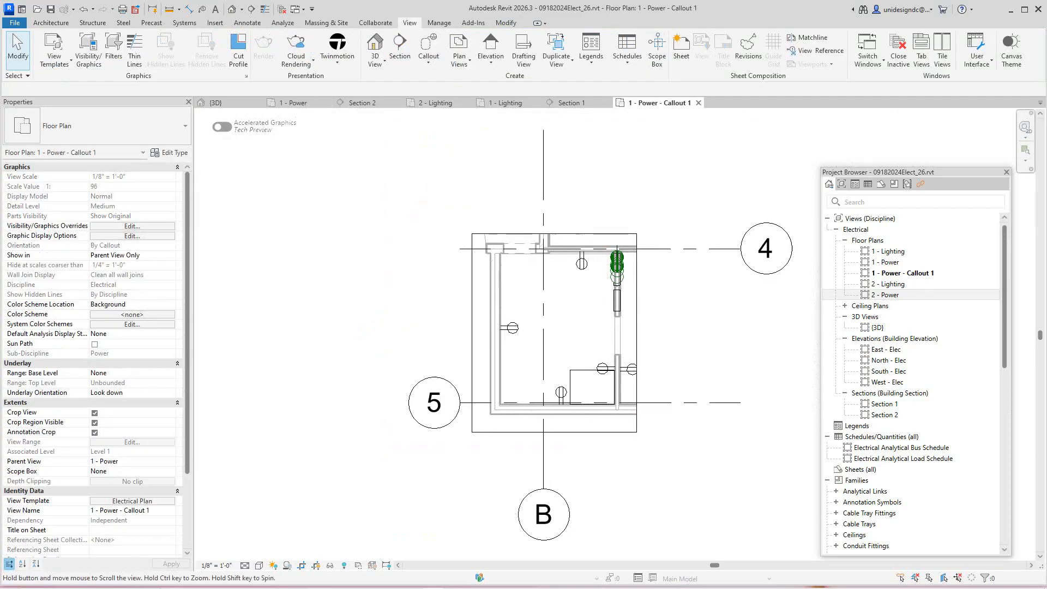
pyautogui.scroll(-5, 569, 289)
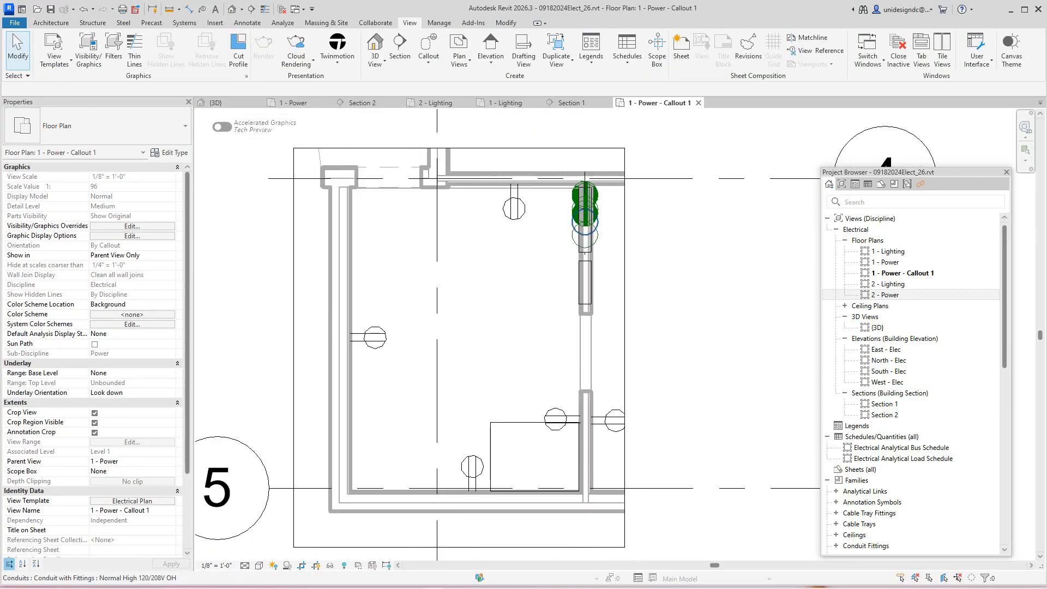
pyautogui.scroll(-2, 615, 232)
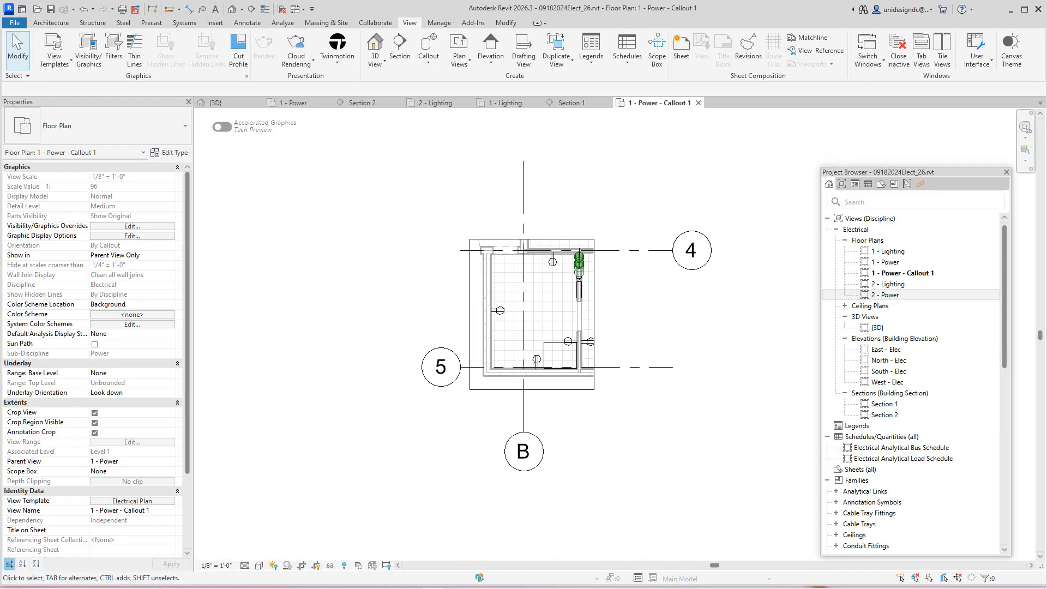
# - Orient the {3D} view to the floor plan 1 - Power - Callout 1
pyautogui.click(215, 103)
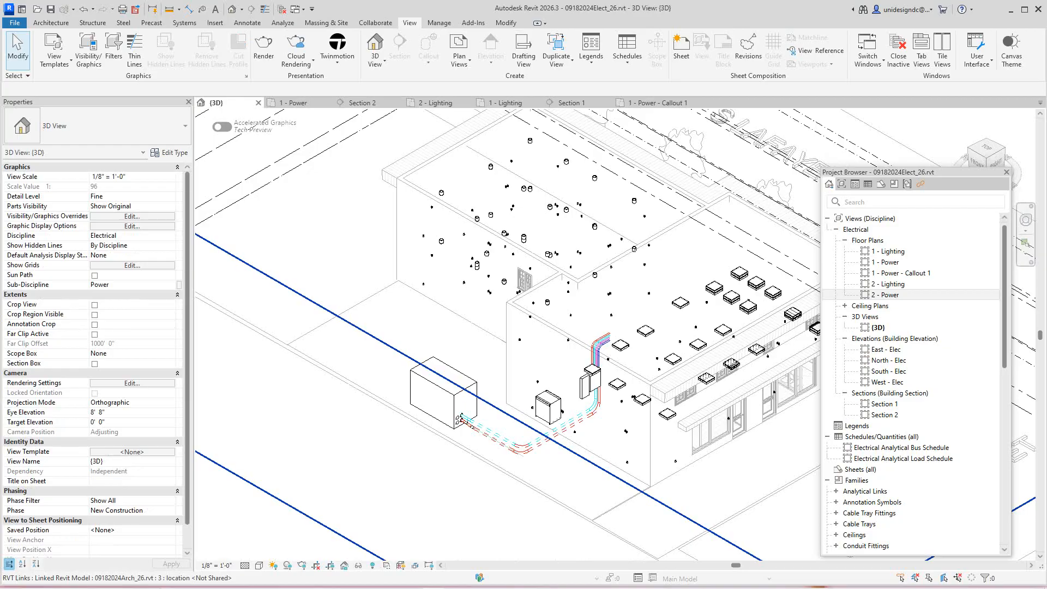
pyautogui.moveTo(872, 172); pyautogui.dragTo(835, 295)
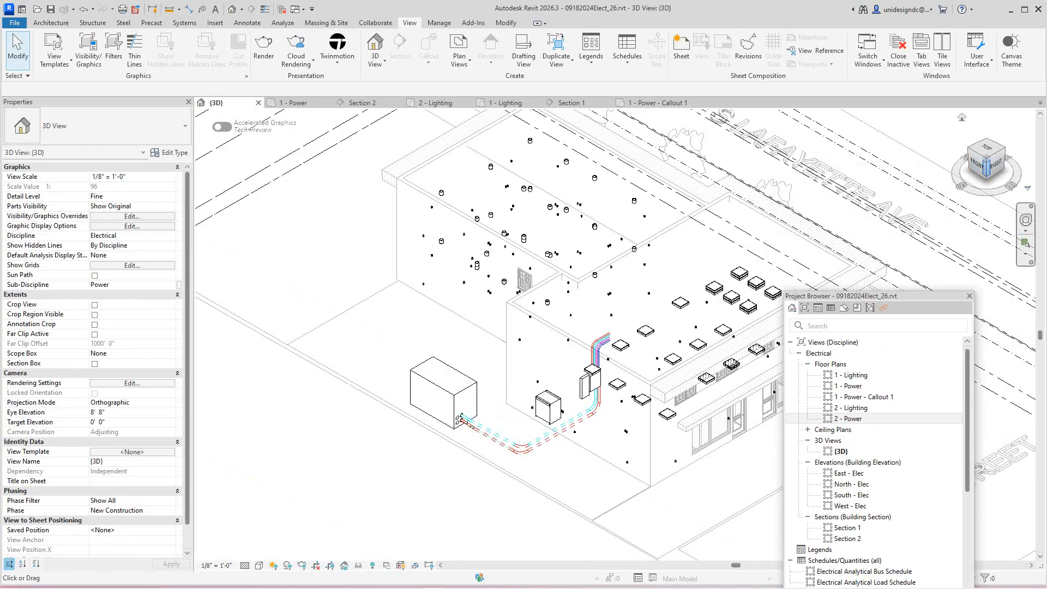
pyautogui.rightClick(986, 166)
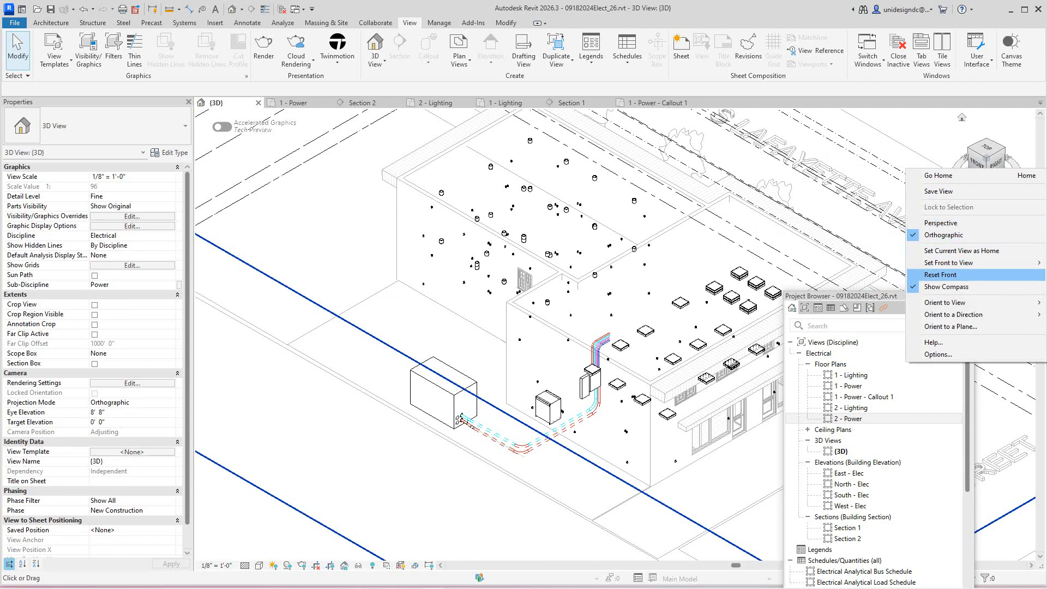
pyautogui.moveTo(954, 302)
pyautogui.moveTo(954, 302)
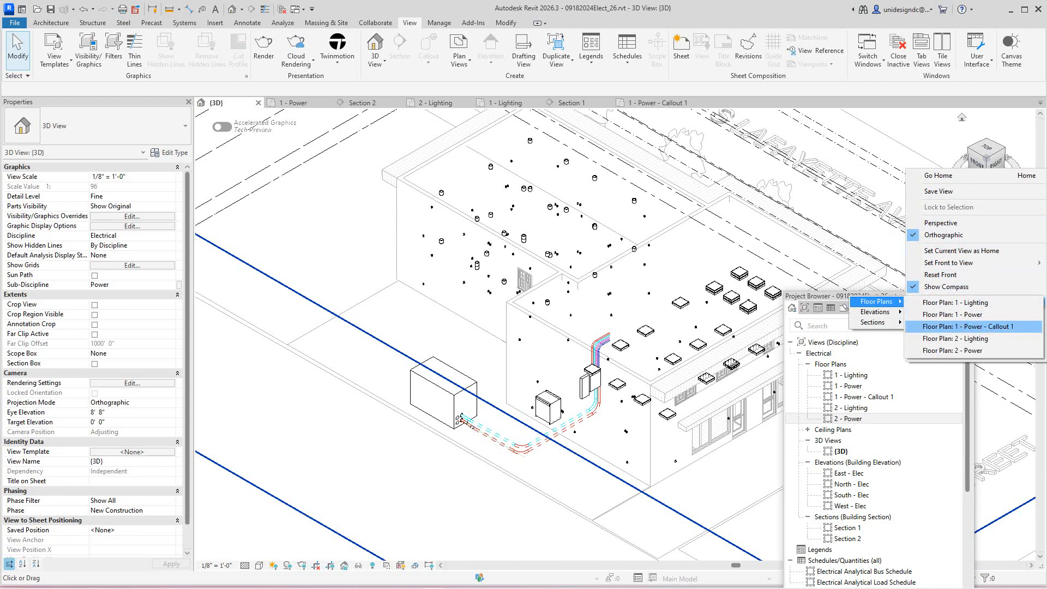
pyautogui.click(968, 326)
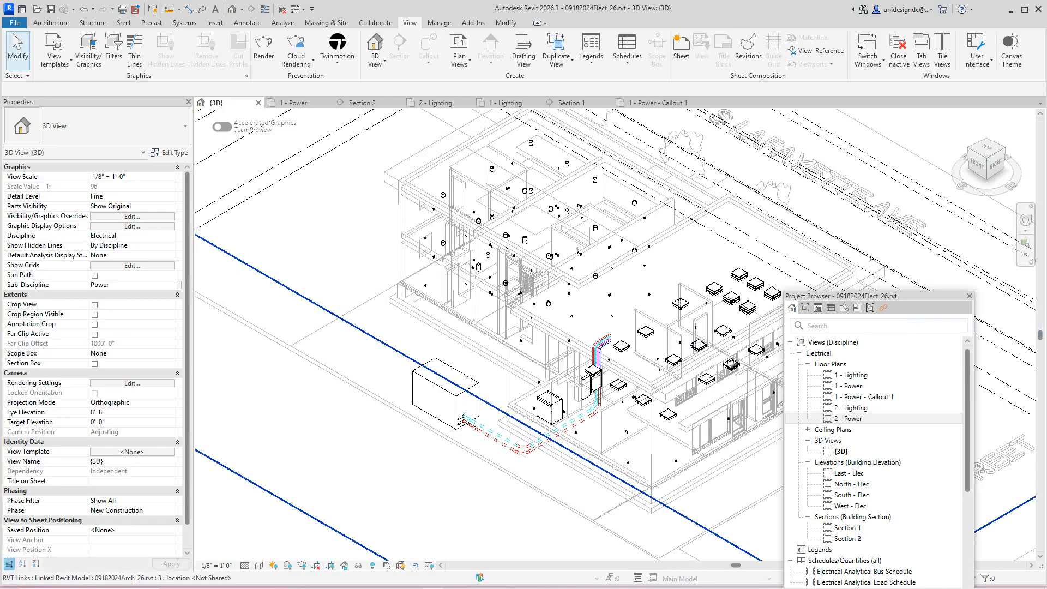
# - Inspect the sectioned electrical room in 3D, turning the model to face the panelboard and its conduits
pyautogui.keyDown('shift'); pyautogui.moveTo(567, 349); pyautogui.dragTo(576, 350, button='middle'); pyautogui.keyUp('shift')
pyautogui.moveTo(727, 411); pyautogui.dragTo(534, 359, button='middle')
pyautogui.scroll(3, 622, 387)
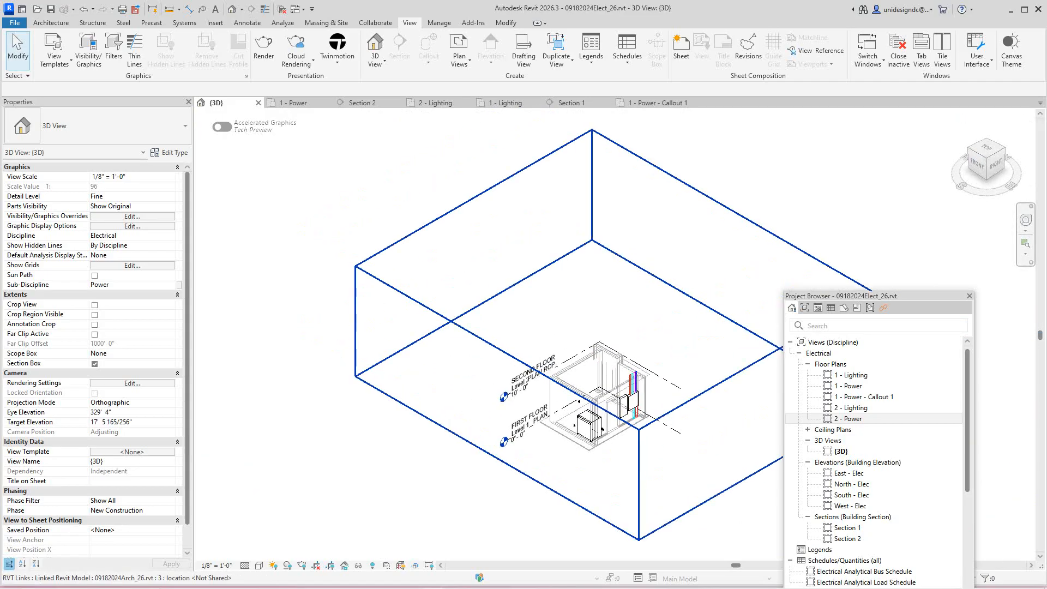
pyautogui.scroll(2, 482, 335)
pyautogui.moveTo(482, 336); pyautogui.dragTo(334, 290, button='middle')
pyautogui.scroll(-1, 376, 292)
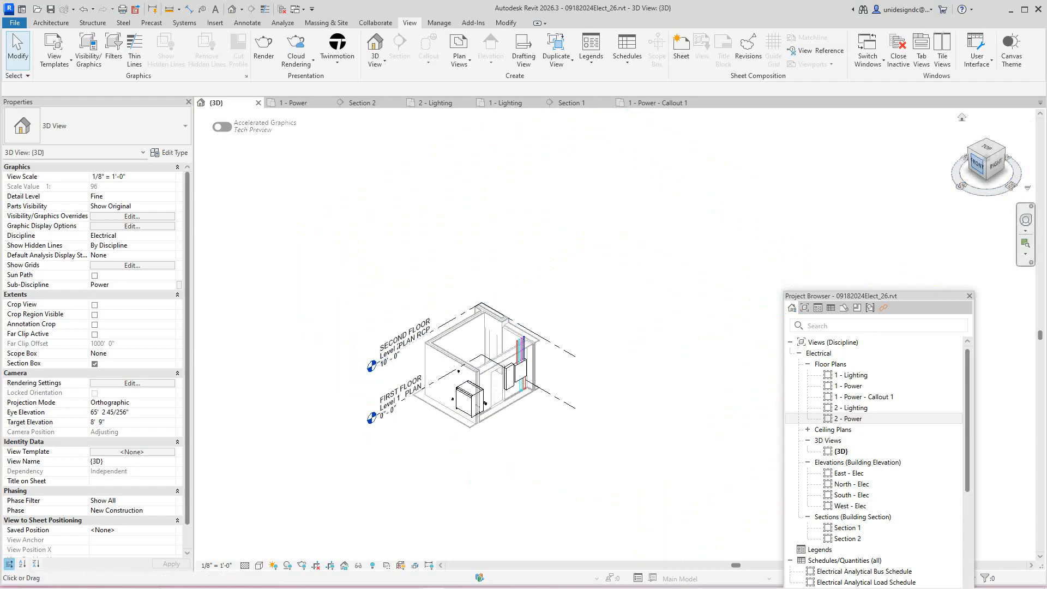
pyautogui.moveTo(977, 164); pyautogui.dragTo(1031, 166)
pyautogui.scroll(5, 636, 281)
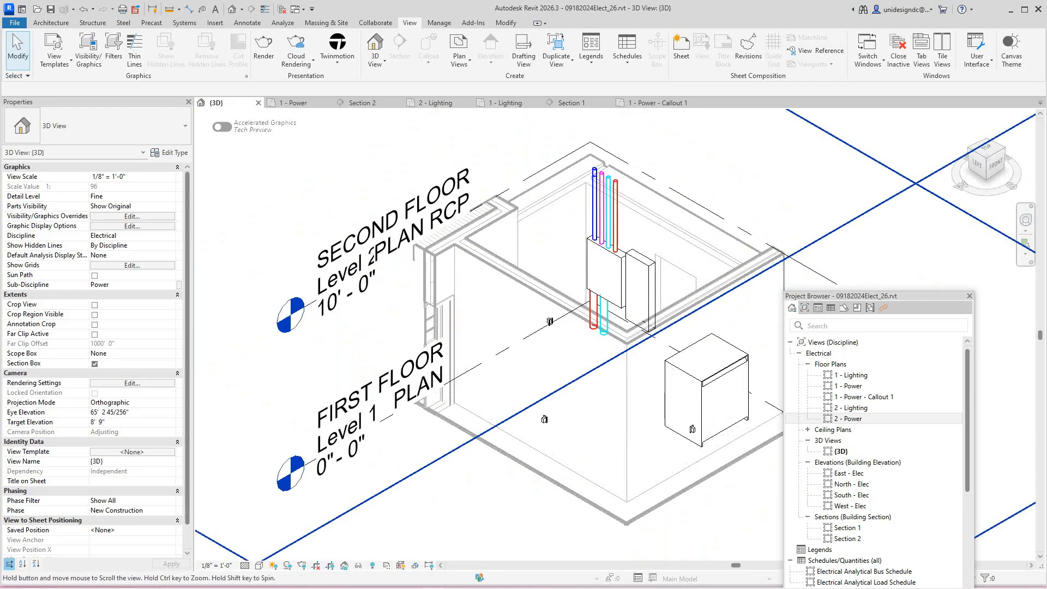
pyautogui.scroll(-4, 539, 330)
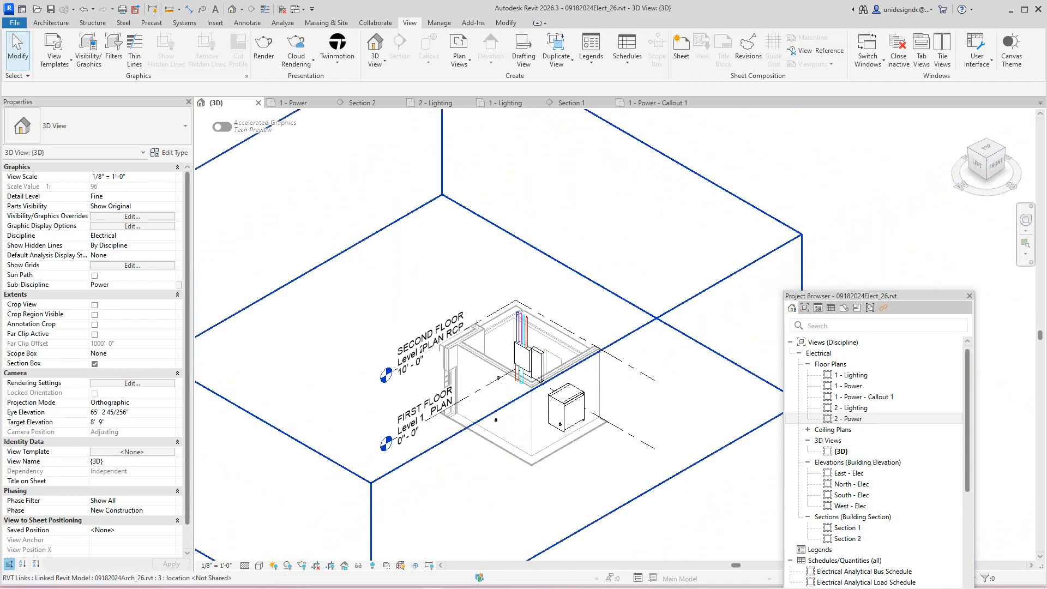
# - Inspect the sectioned electrical room's conduits in 3D and look through the project's views and families
pyautogui.scroll(4, 471, 384)
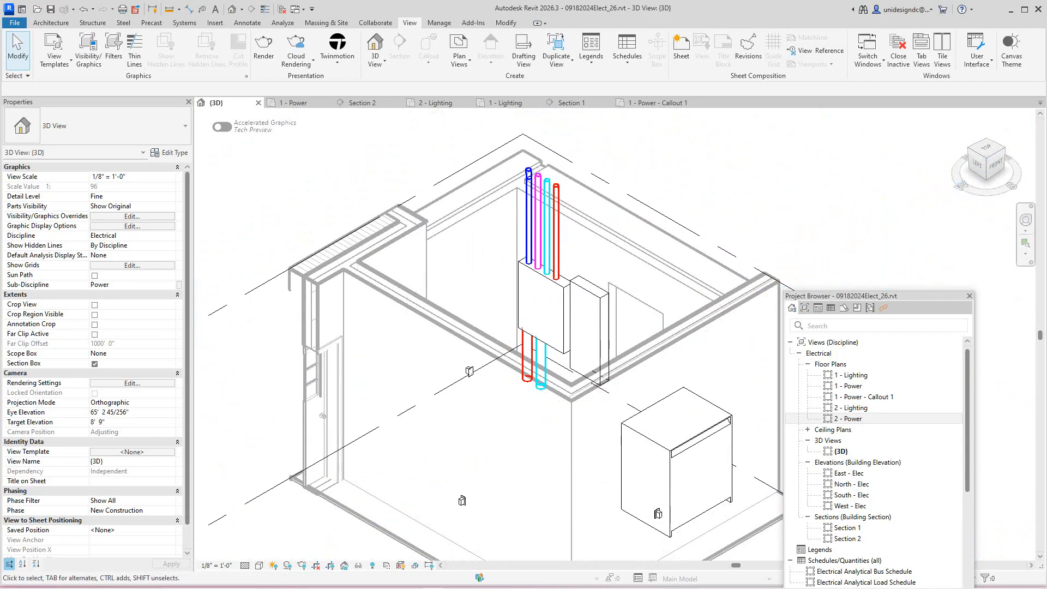
pyautogui.scroll(-2, 313, 481)
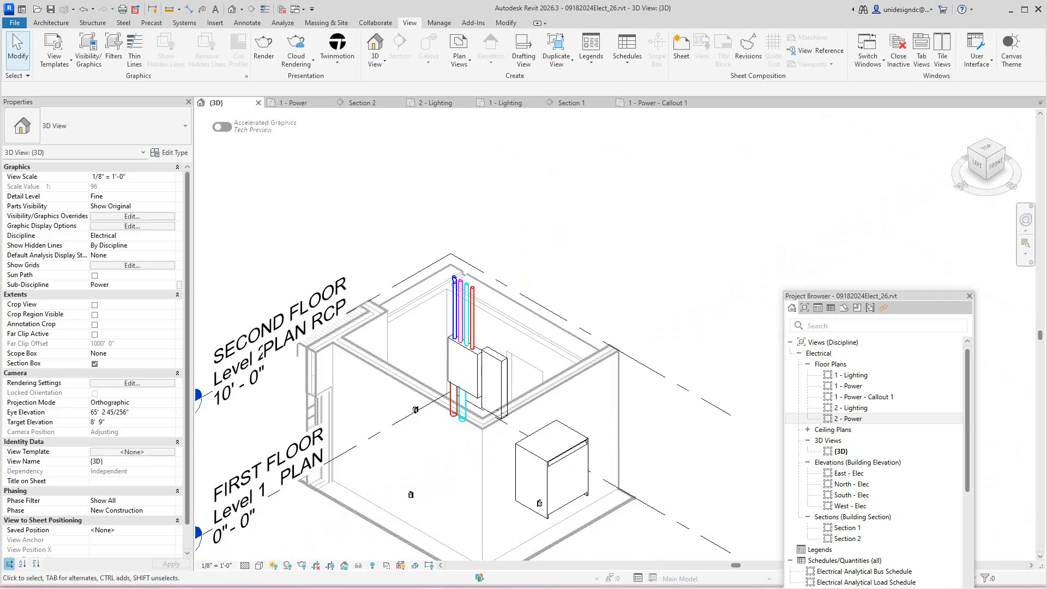
pyautogui.moveTo(917, 297); pyautogui.dragTo(900, 152)
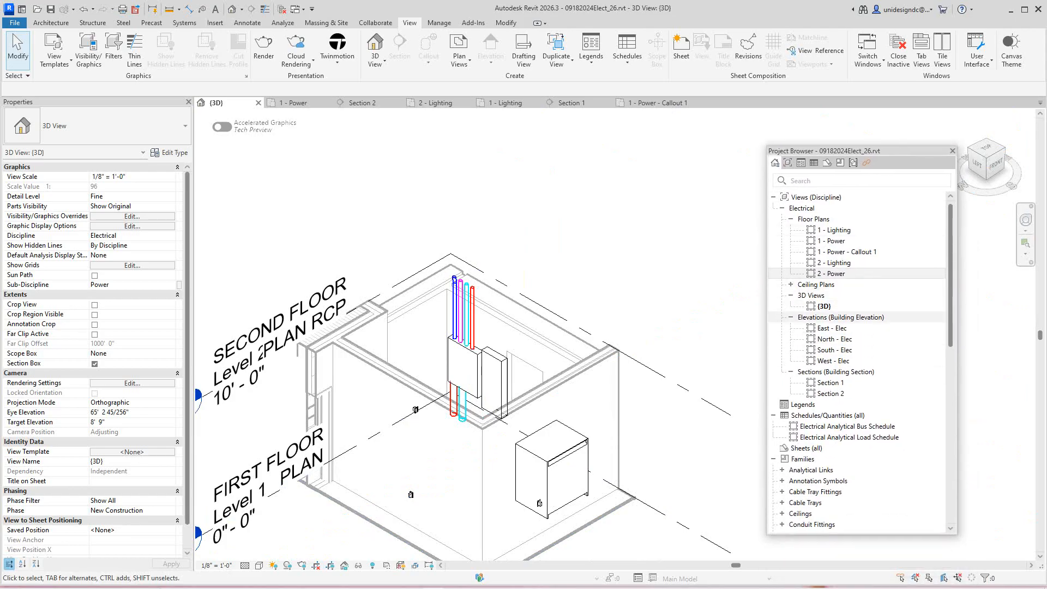
pyautogui.scroll(-3, 676, 267)
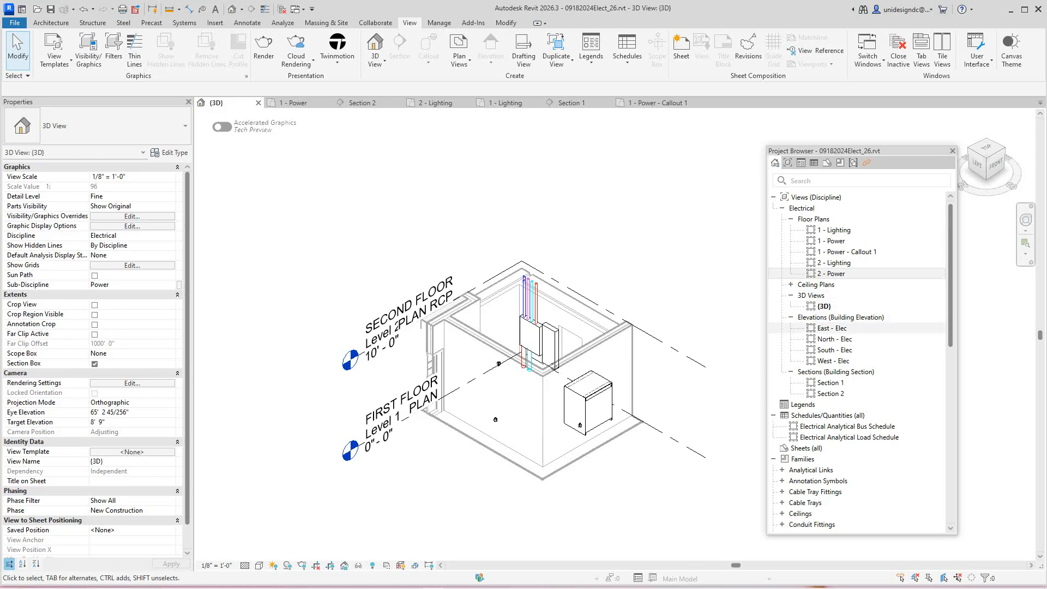
pyautogui.scroll(-5, 858, 327)
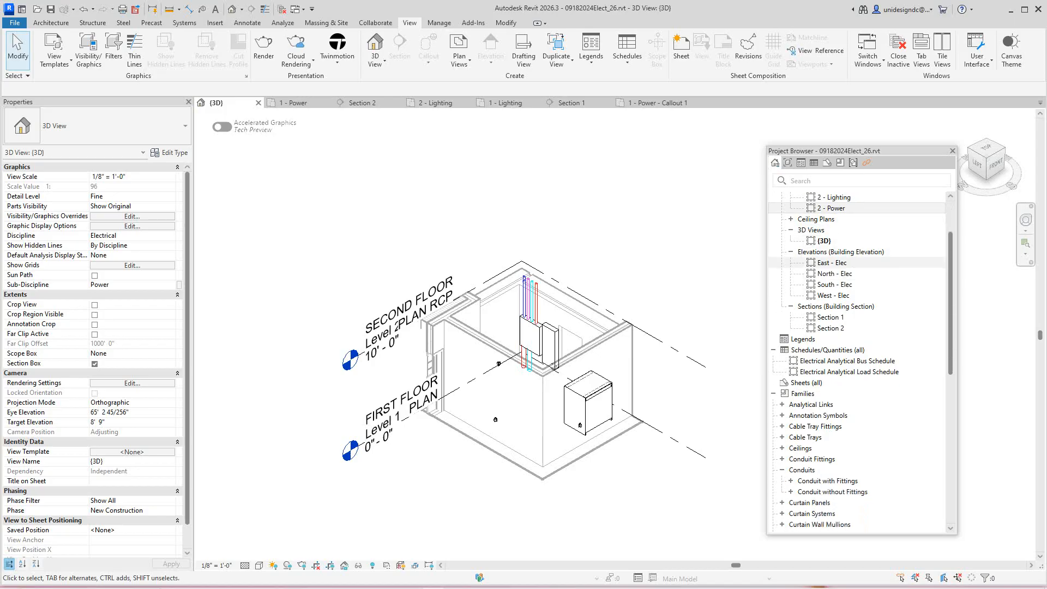
pyautogui.scroll(5, 858, 327)
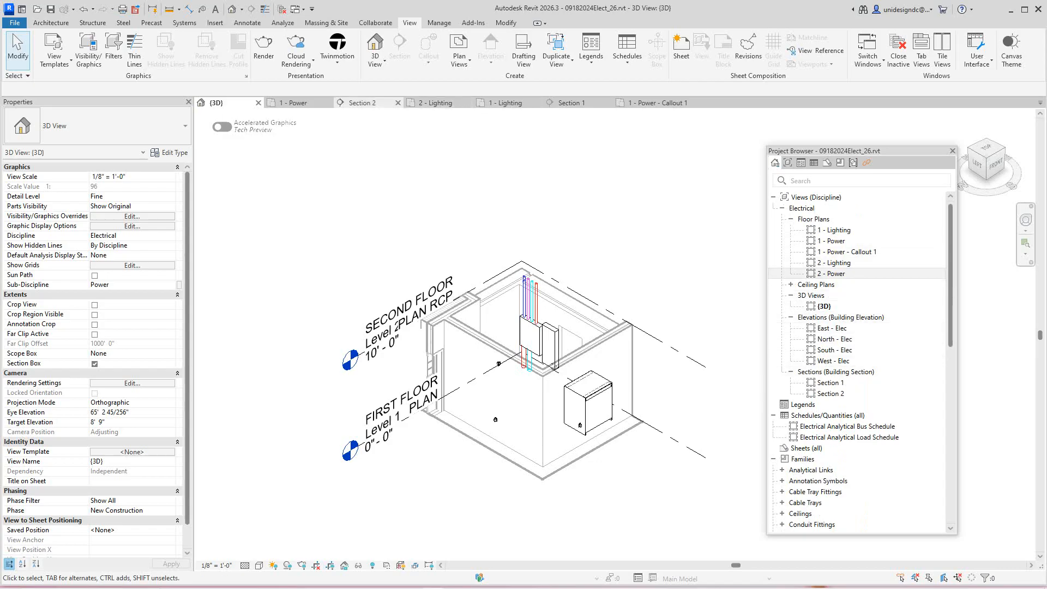
# - Create a new floor plan view for the FOUNDATION level
pyautogui.click(294, 103)
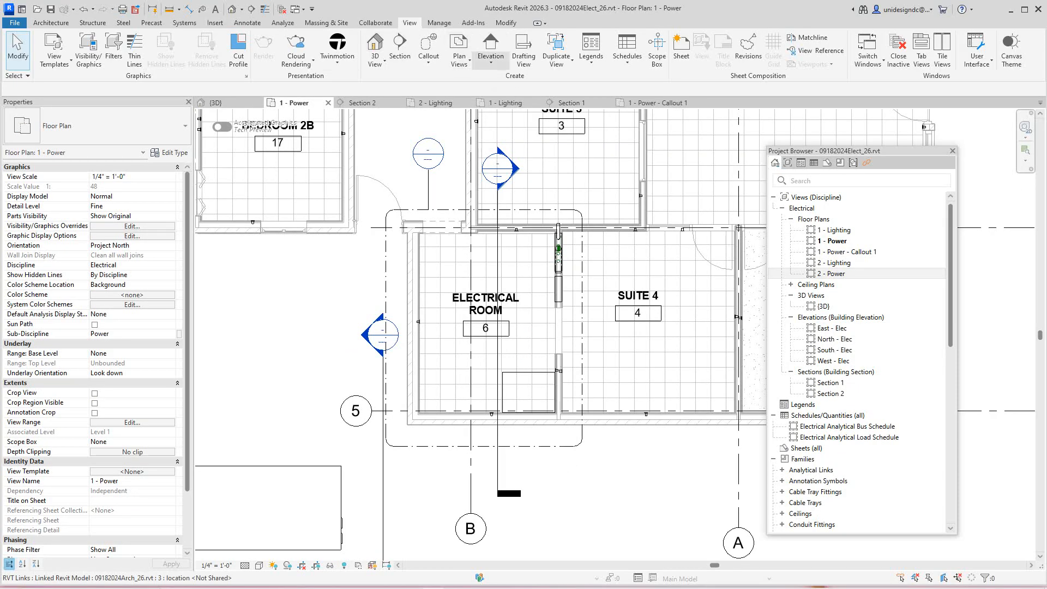
pyautogui.click(459, 55)
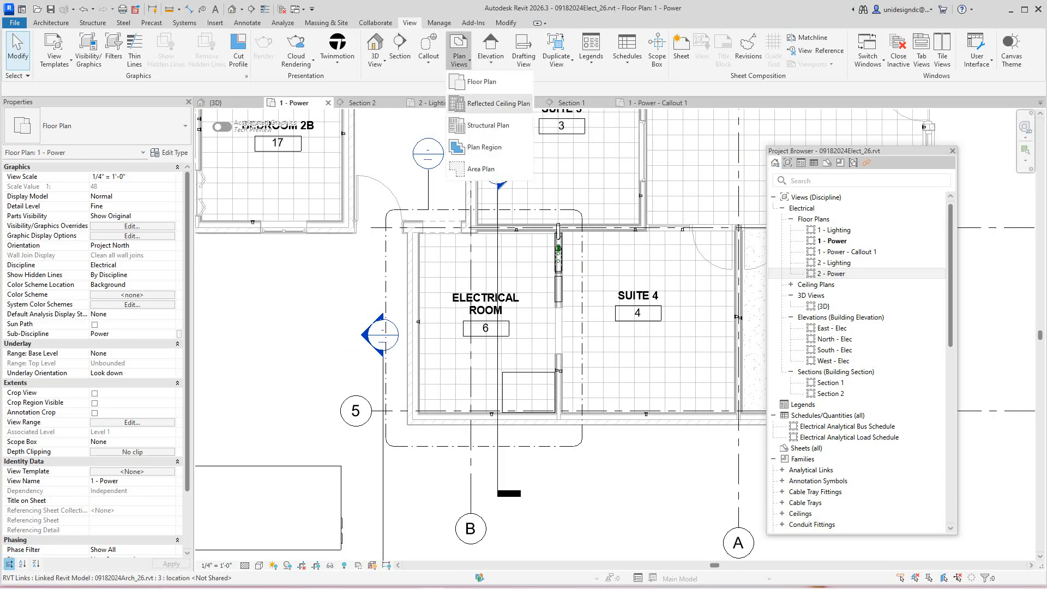
pyautogui.click(481, 82)
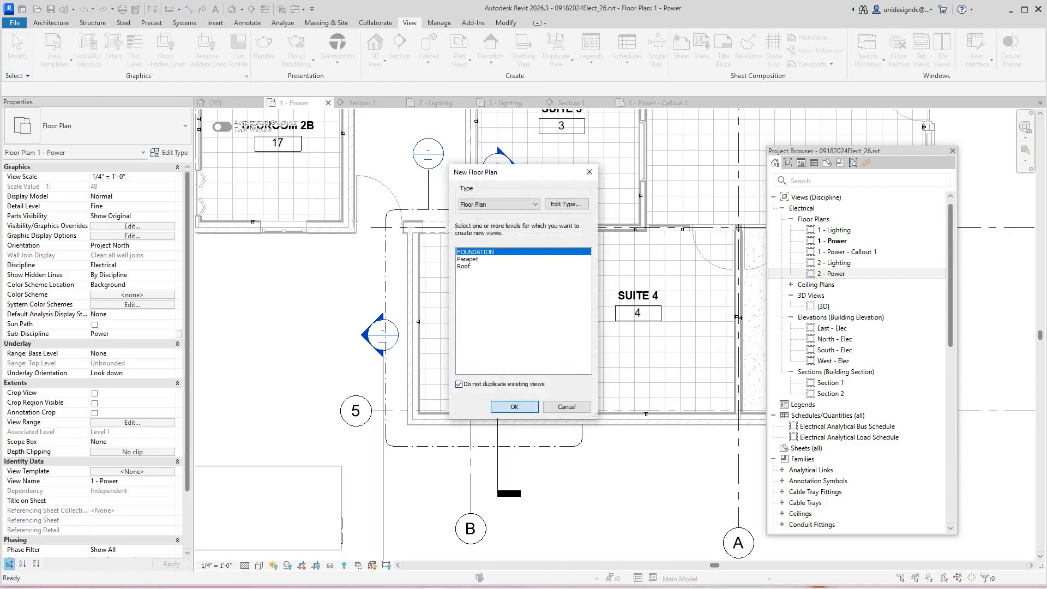
pyautogui.click(515, 406)
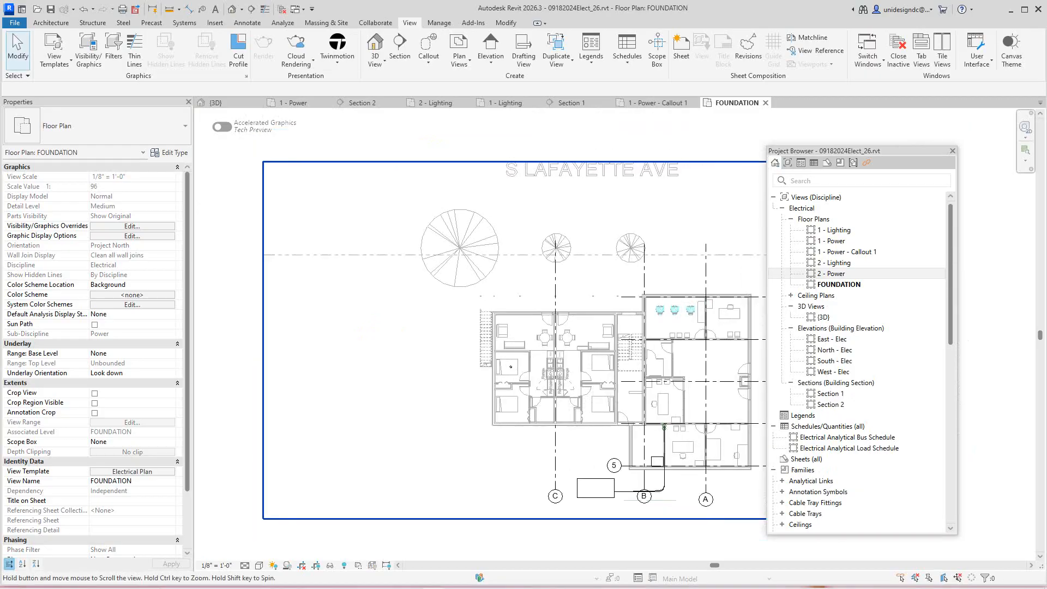
# - Examine the underground conduit run between the exterior equipment and the electrical room in the FOUNDATION plan
pyautogui.scroll(7, 527, 401)
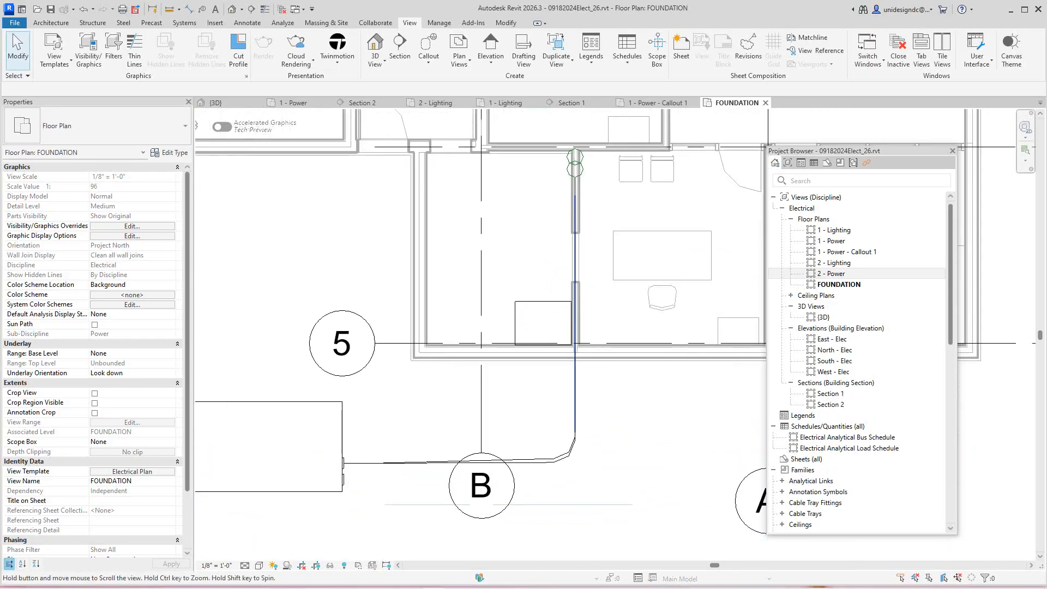
pyautogui.moveTo(883, 154); pyautogui.dragTo(947, 184)
pyautogui.scroll(-3, 576, 317)
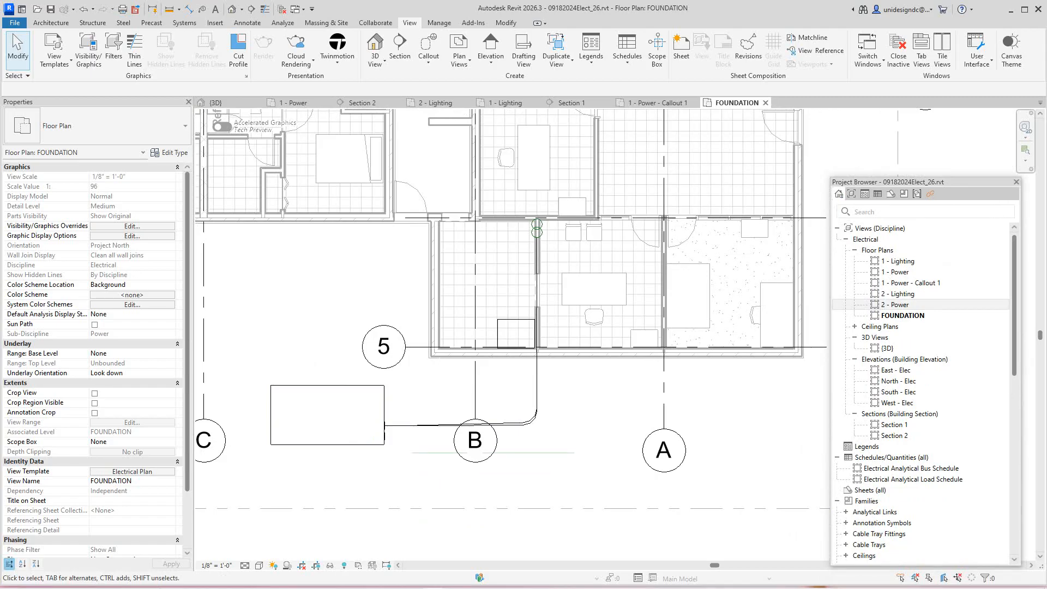
pyautogui.moveTo(411, 421); pyautogui.dragTo(463, 446, button='middle')
pyautogui.scroll(-2, 468, 409)
pyautogui.scroll(3, 464, 447)
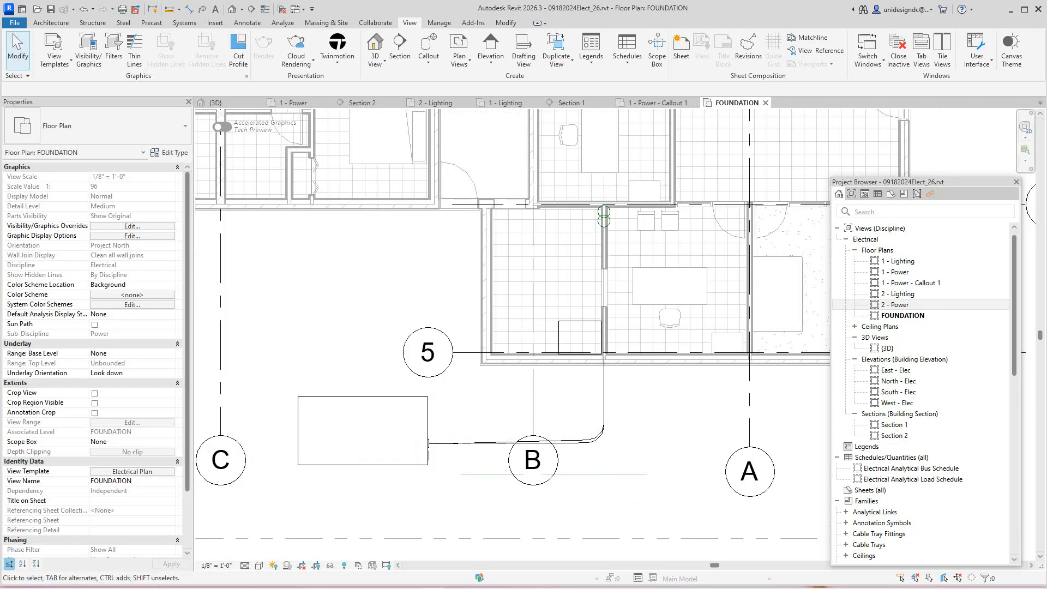
pyautogui.scroll(-1, 543, 299)
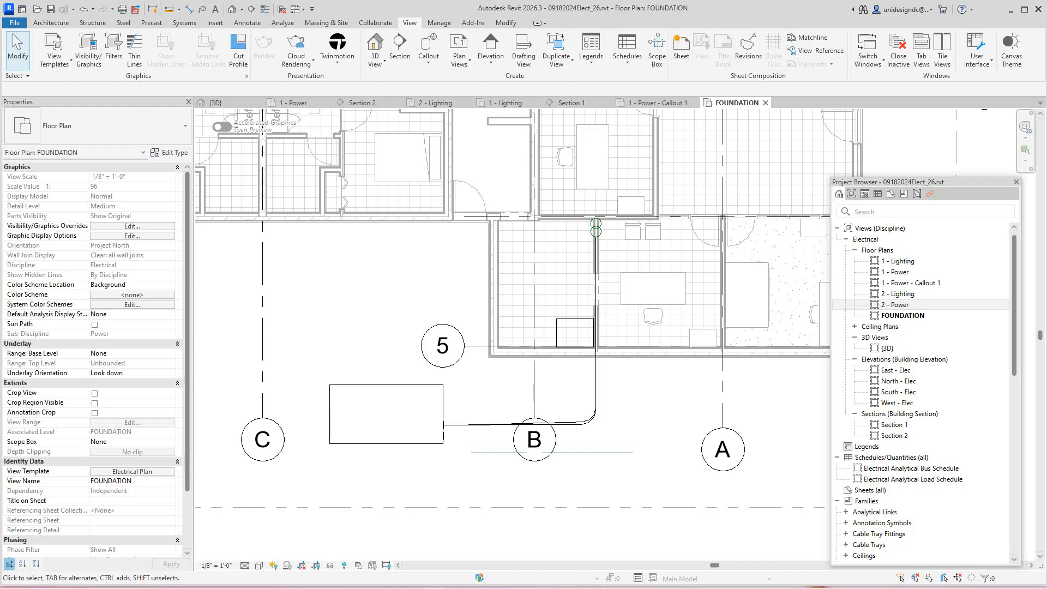
# - Review the conduit filter overrides in the 3D Conduit Views view template
pyautogui.click(54, 52)
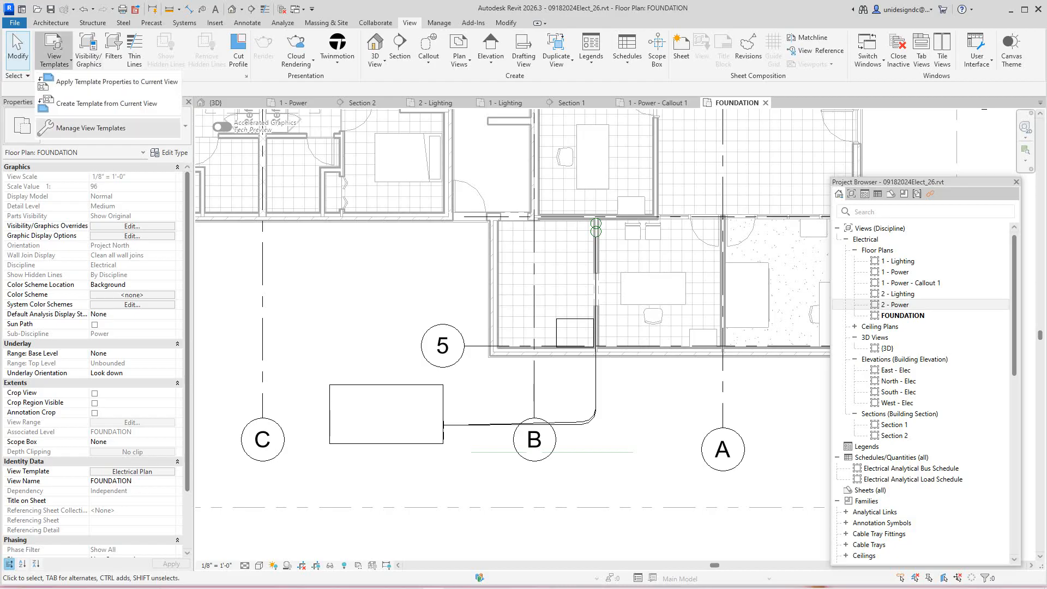
pyautogui.click(90, 128)
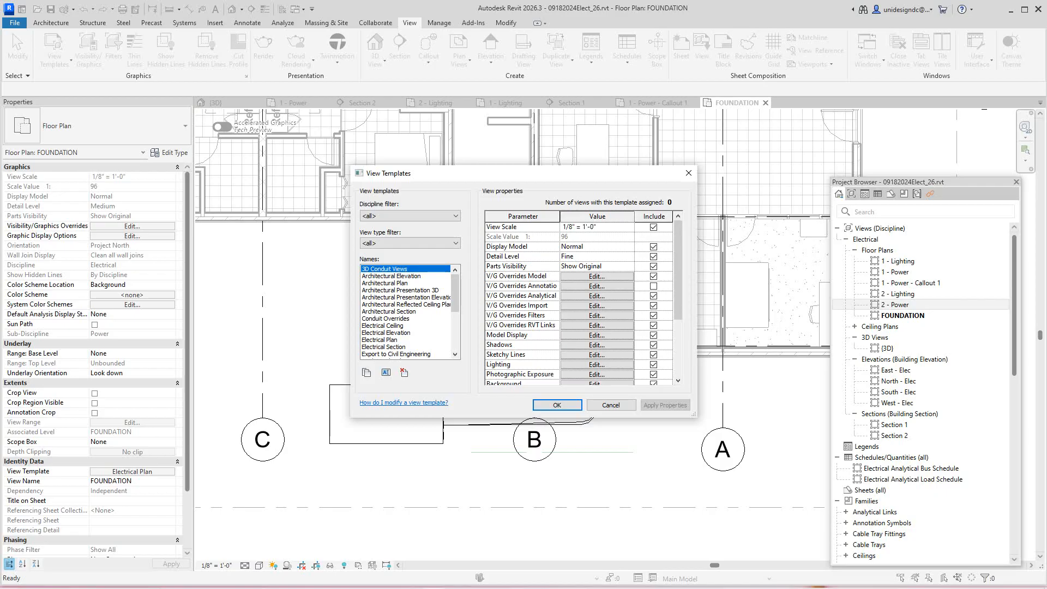
pyautogui.click(596, 315)
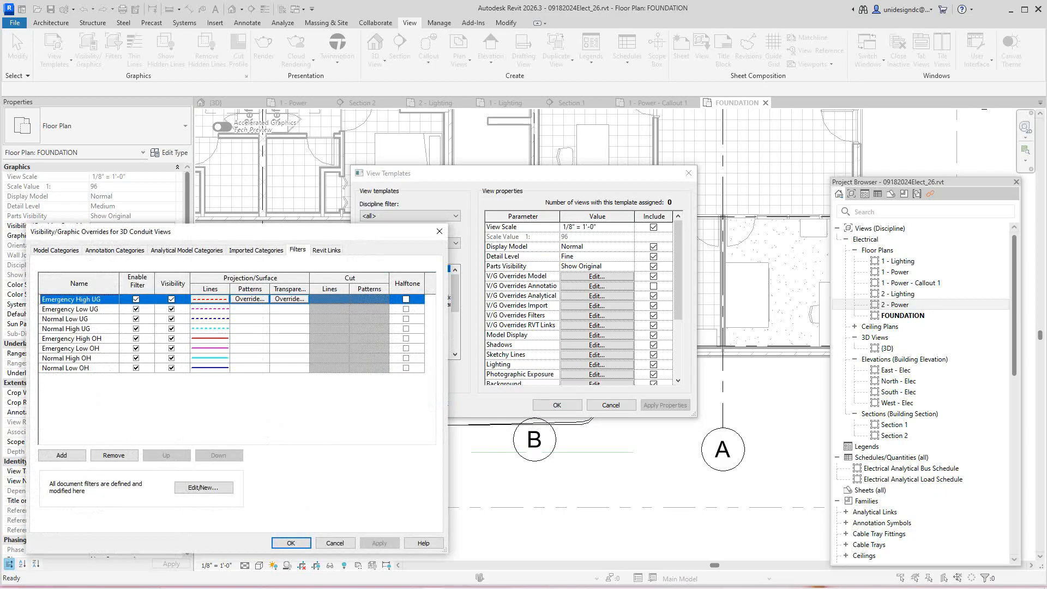
pyautogui.moveTo(346, 232); pyautogui.dragTo(696, 213)
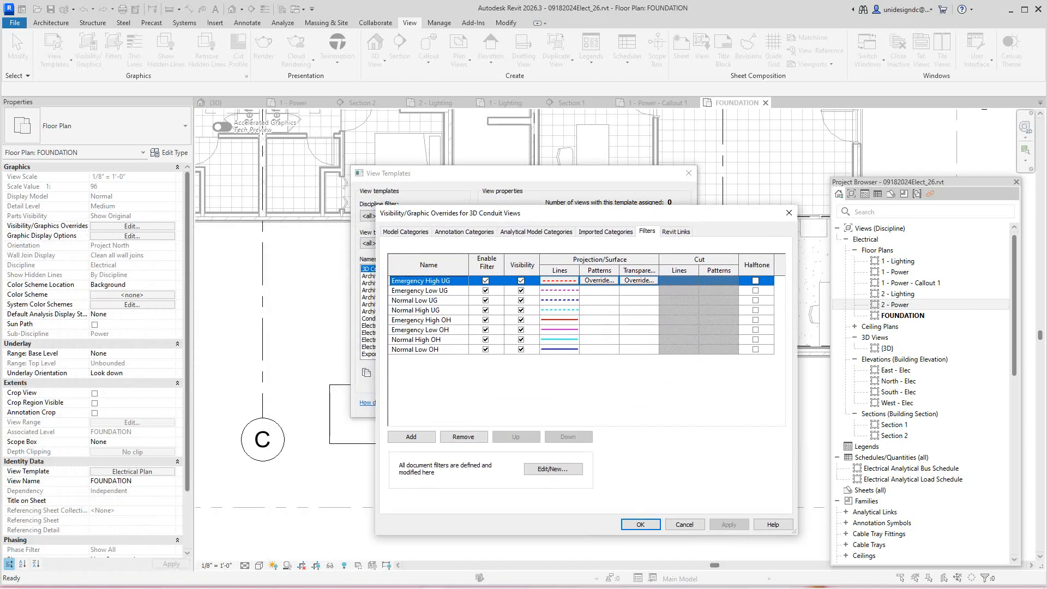
pyautogui.moveTo(545, 213); pyautogui.dragTo(460, 139)
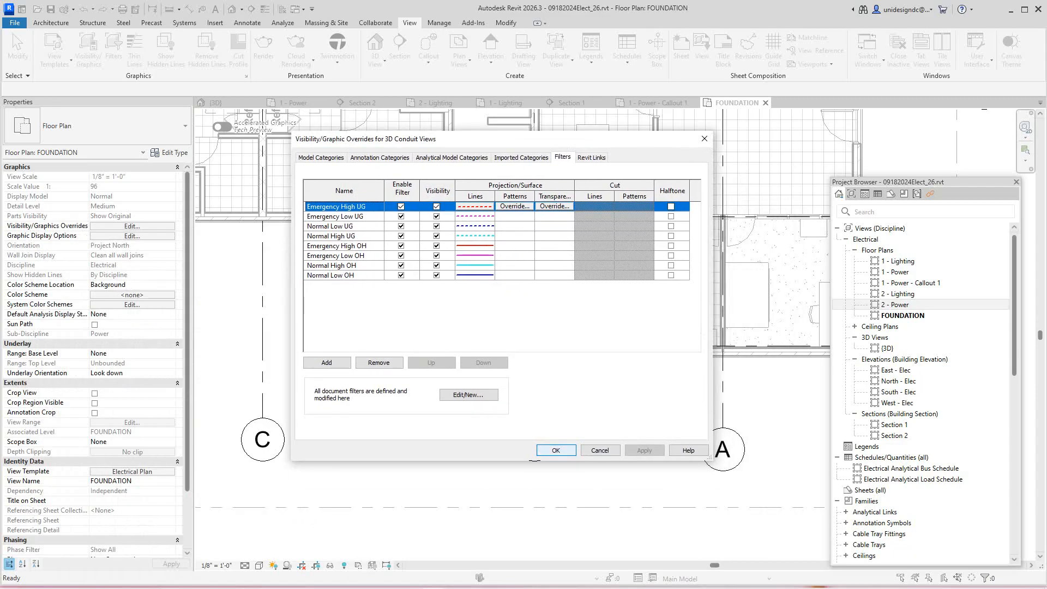
pyautogui.click(556, 450)
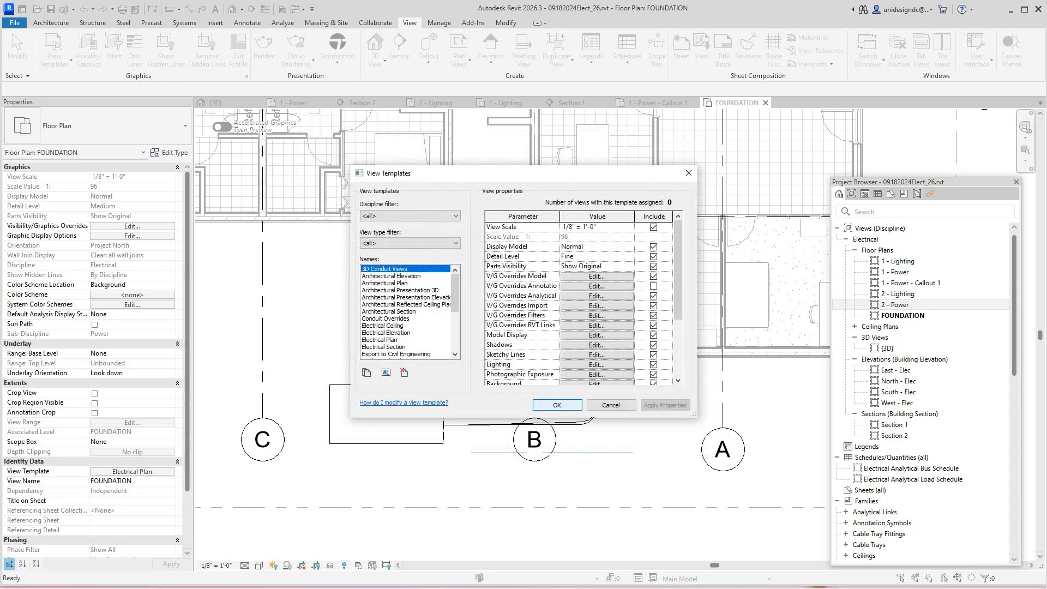
pyautogui.click(556, 404)
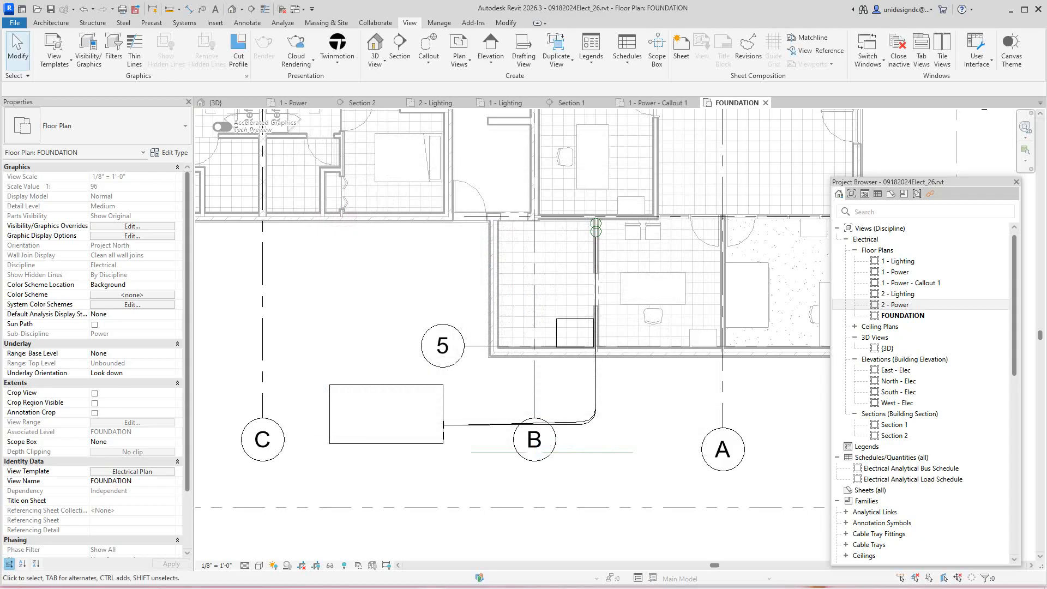
# - Select the Conduit Overrides view template for the FOUNDATION plan, listing templates of all view types
pyautogui.scroll(-1, 555, 412)
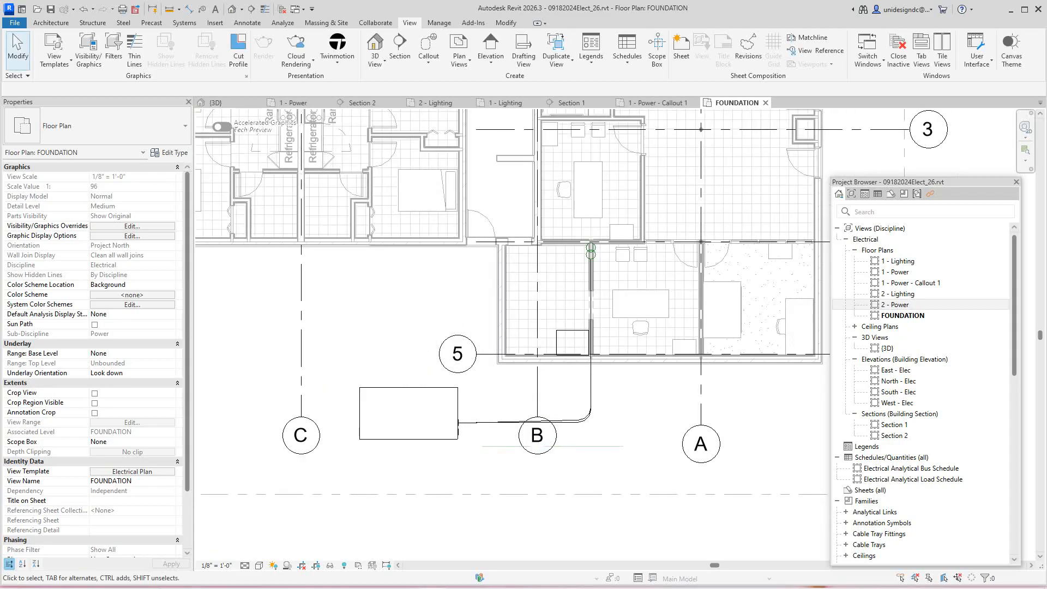
pyautogui.moveTo(457, 431); pyautogui.dragTo(518, 449, button='middle')
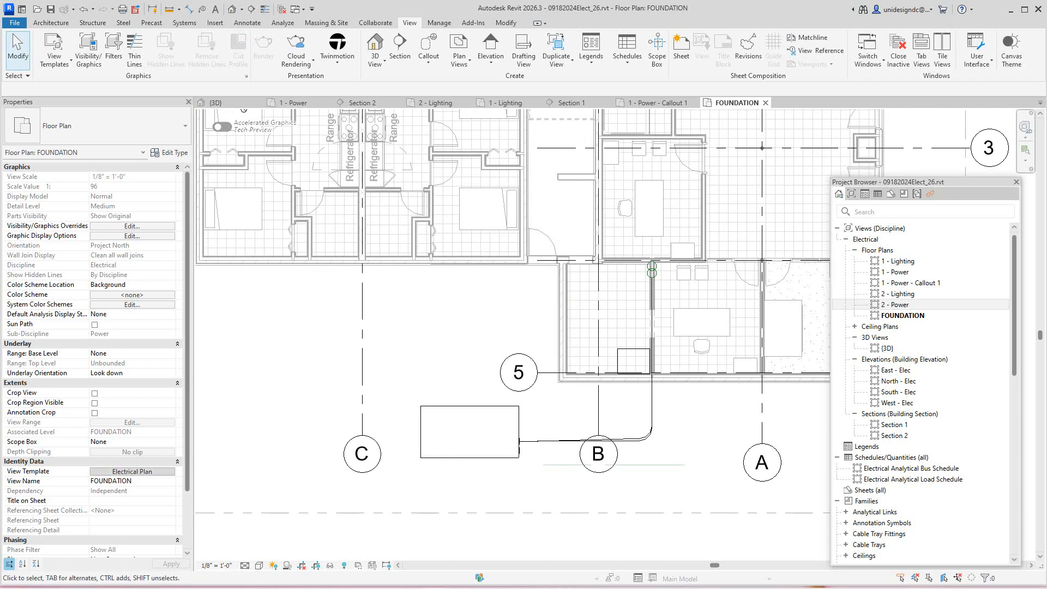
pyautogui.click(132, 471)
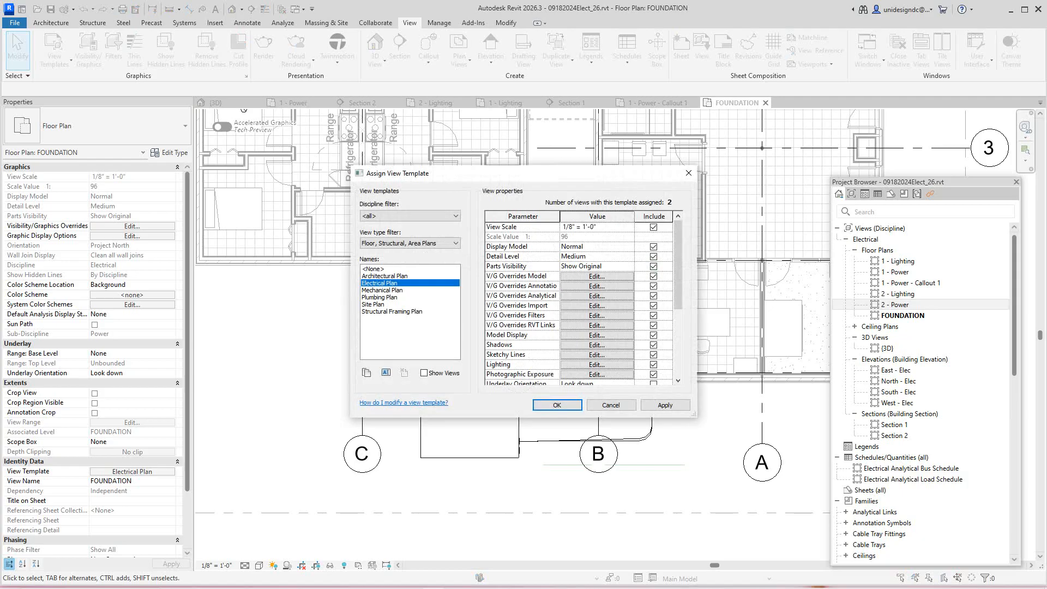
pyautogui.click(374, 269)
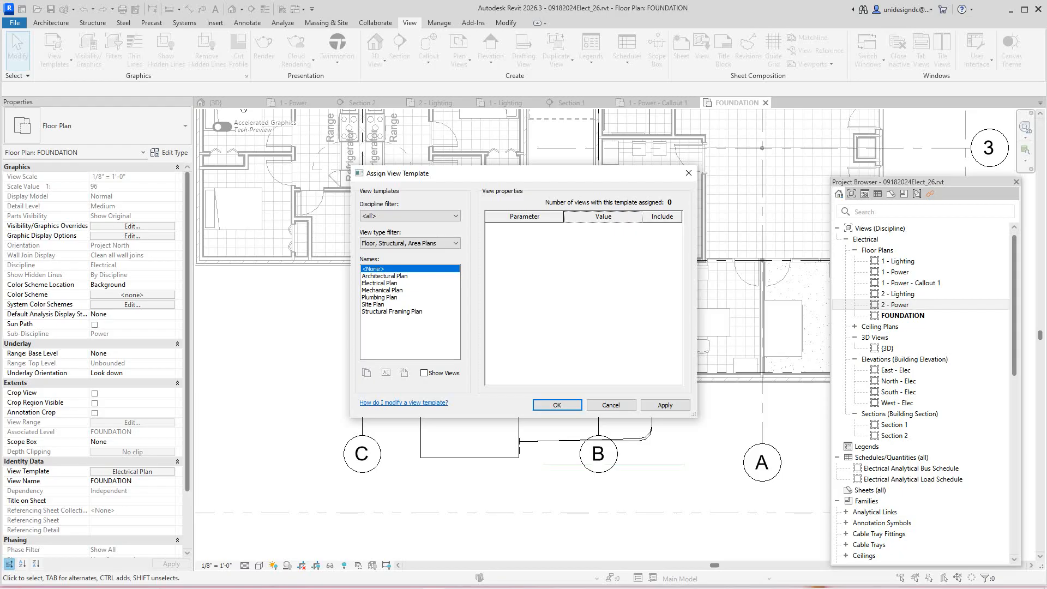
pyautogui.click(410, 243)
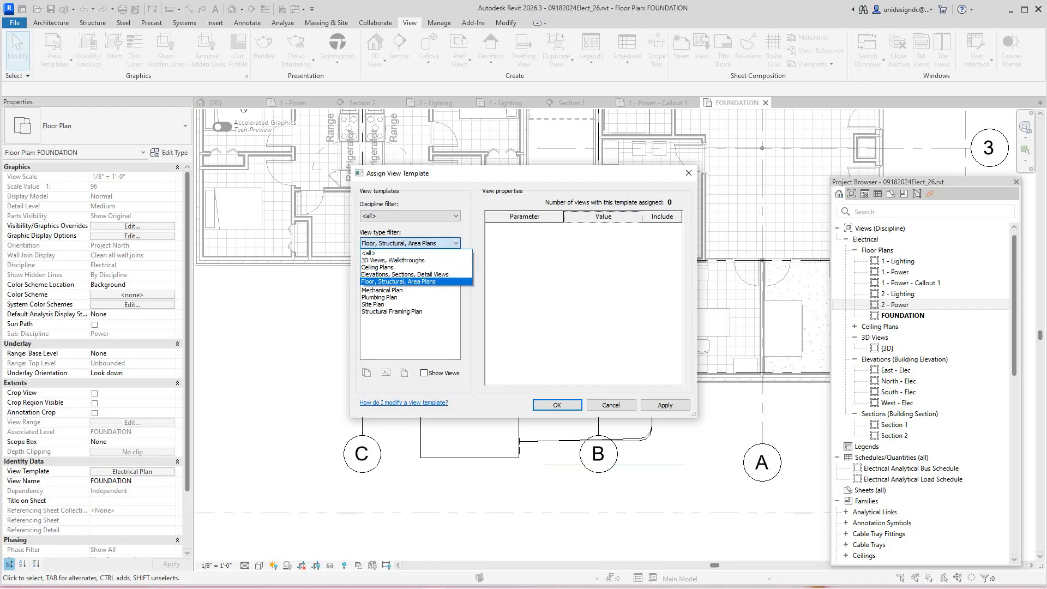
pyautogui.click(403, 252)
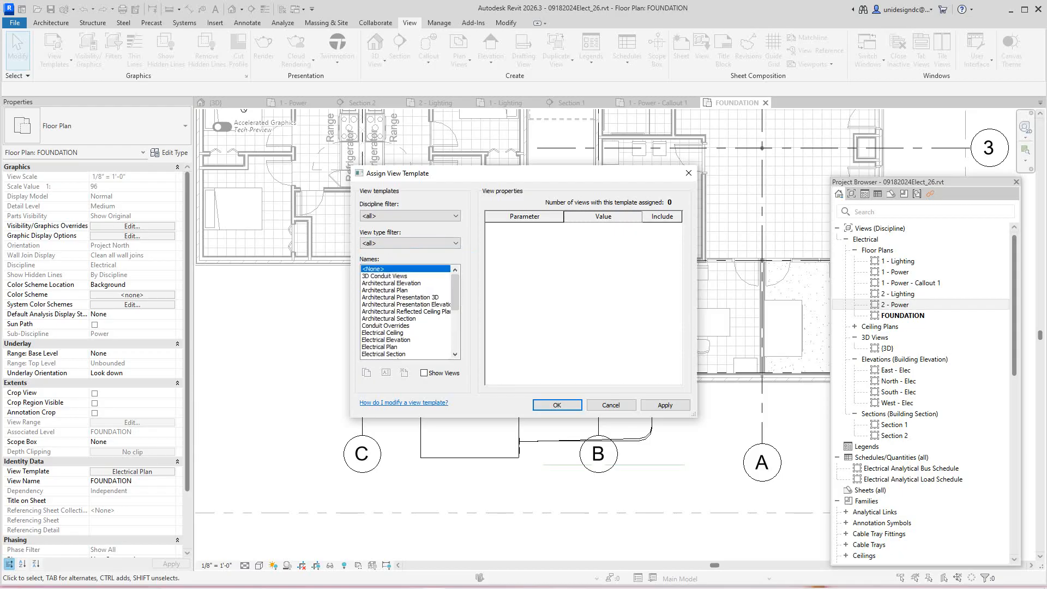
pyautogui.scroll(-4, 407, 311)
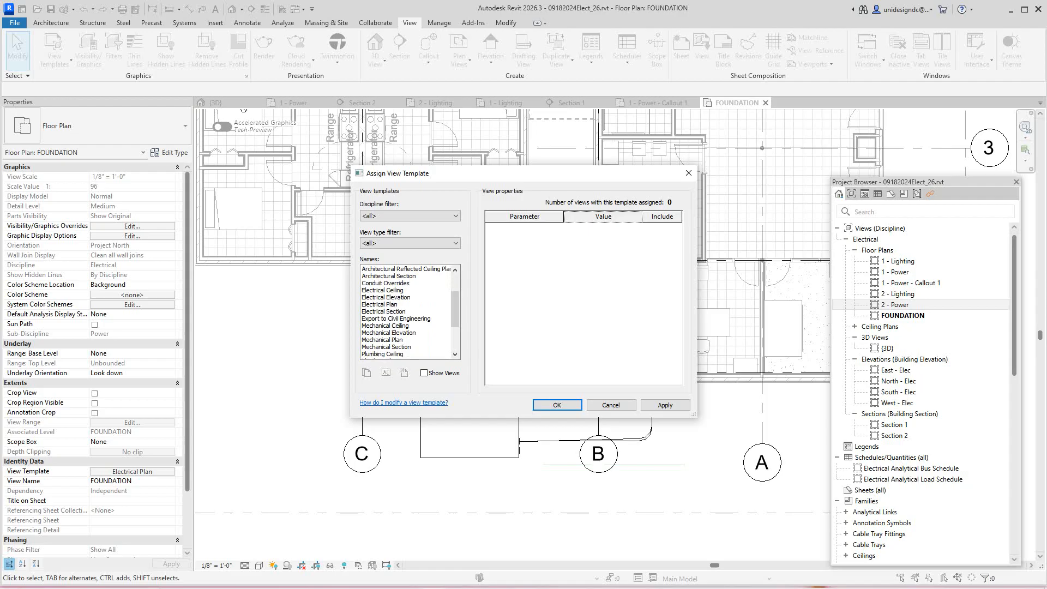
pyautogui.scroll(-1, 408, 311)
pyautogui.scroll(3, 409, 311)
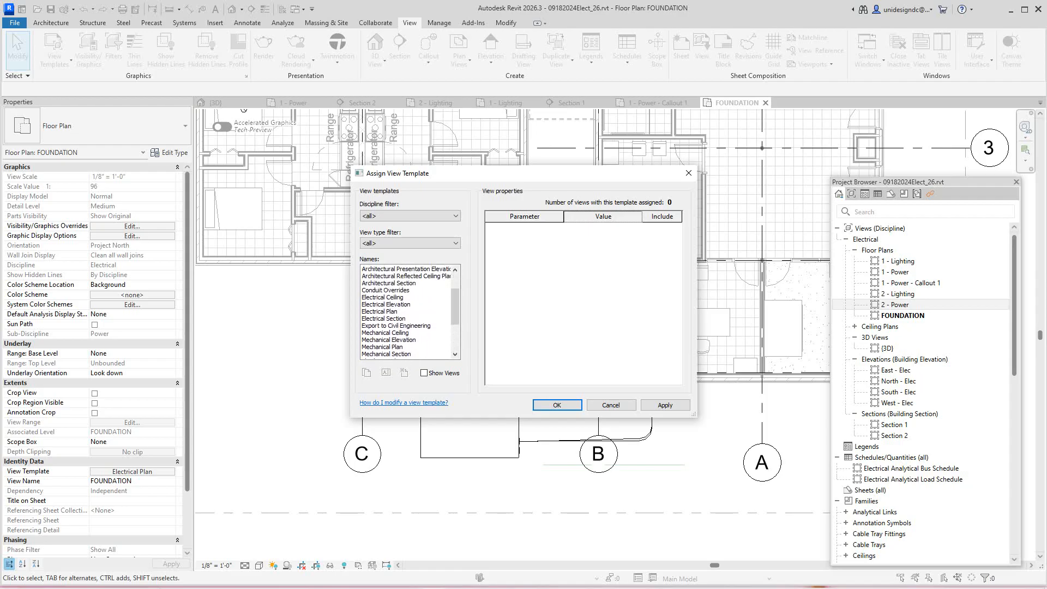
pyautogui.click(386, 290)
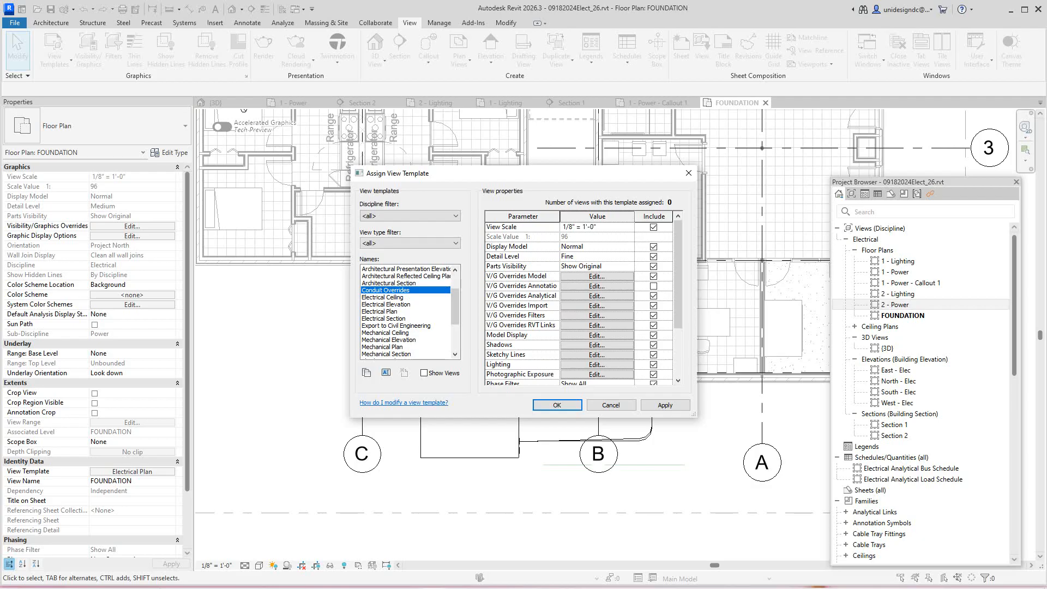
# - Exclude all view properties, from View Scale through Sub-Discipline, from the Conduit Overrides template
pyautogui.scroll(-3, 578, 302)
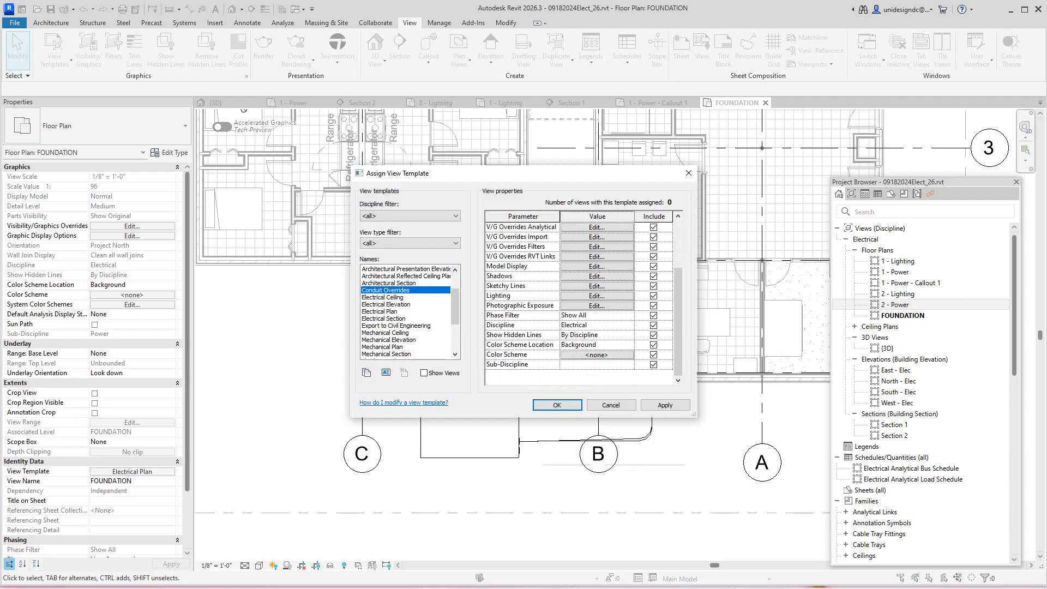
pyautogui.click(653, 365)
pyautogui.click(653, 355)
pyautogui.click(653, 345)
pyautogui.click(653, 335)
pyautogui.click(653, 326)
pyautogui.click(653, 316)
pyautogui.click(653, 306)
pyautogui.click(653, 296)
pyautogui.click(653, 280)
pyautogui.click(653, 287)
pyautogui.click(653, 276)
pyautogui.click(653, 266)
pyautogui.click(653, 257)
pyautogui.click(653, 247)
pyautogui.click(653, 238)
pyautogui.click(653, 227)
pyautogui.scroll(3, 677, 300)
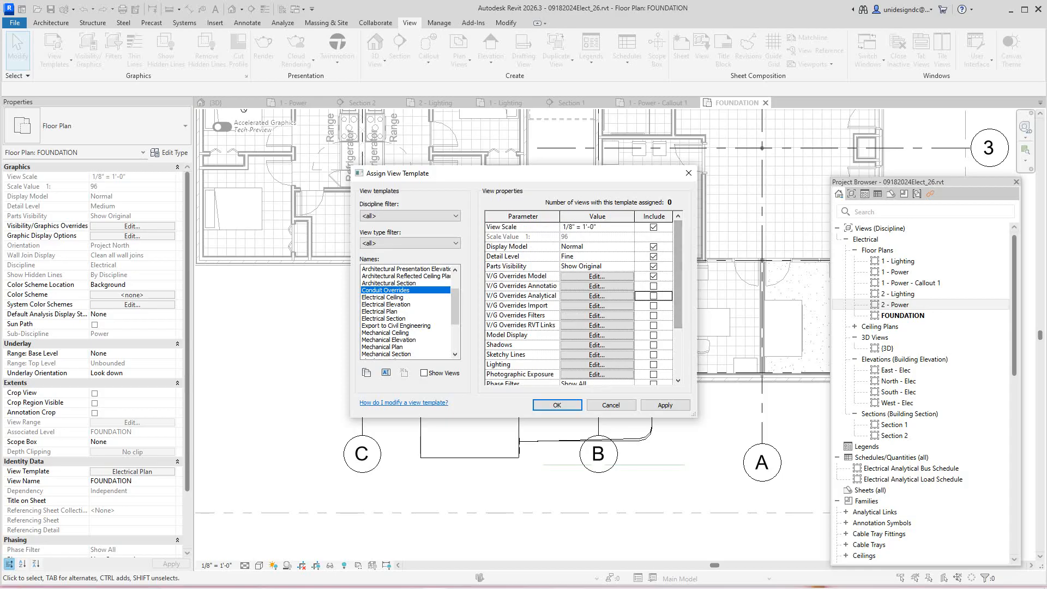
pyautogui.click(653, 276)
pyautogui.click(653, 266)
pyautogui.click(653, 256)
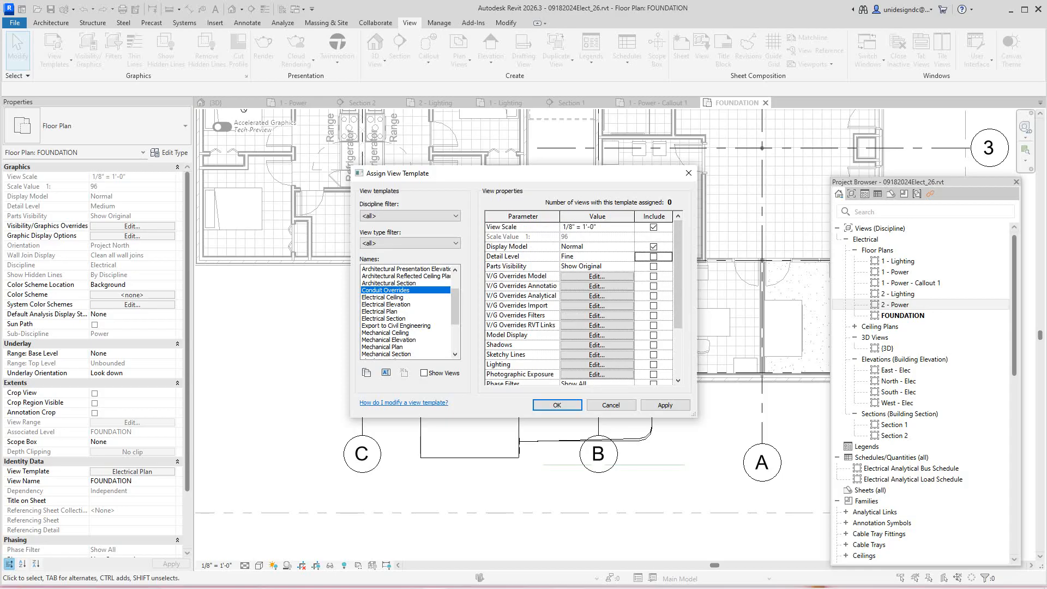
pyautogui.click(653, 247)
pyautogui.click(653, 227)
# - Include only V/G Overrides Filters in the Conduit Overrides template and apply it to the FOUNDATION plan
pyautogui.scroll(-2, 653, 229)
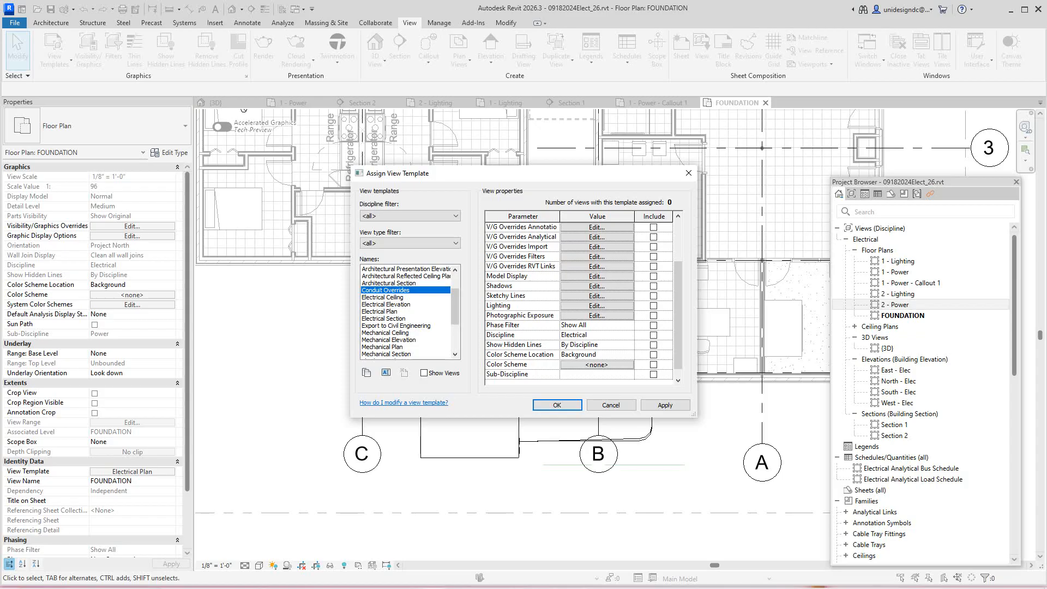
pyautogui.click(665, 405)
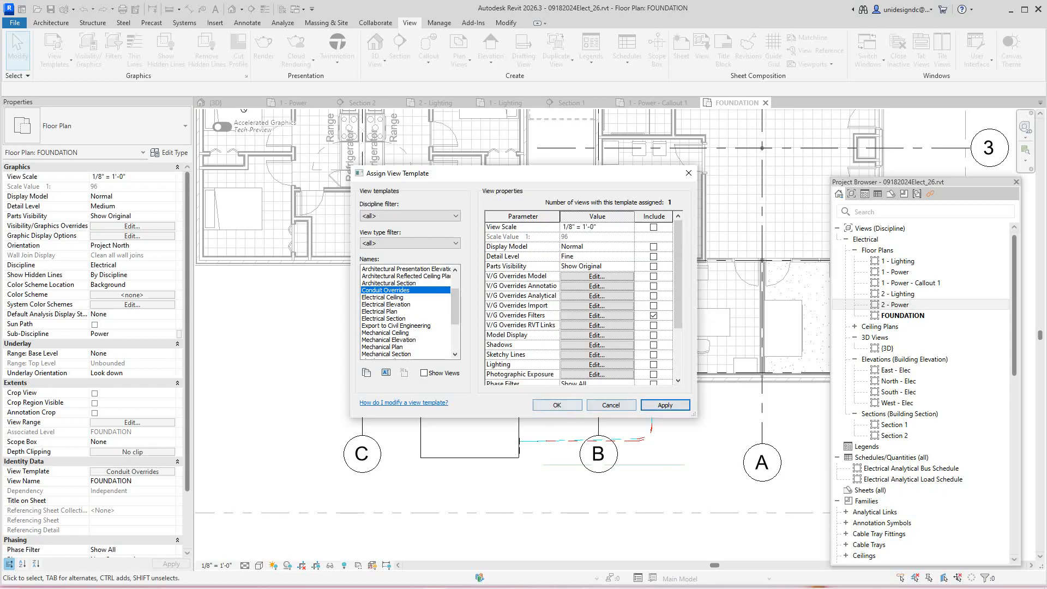
# - Close the view template assignment and set the FOUNDATION plan's detail level to Fine
pyautogui.click(557, 405)
pyautogui.scroll(4, 647, 425)
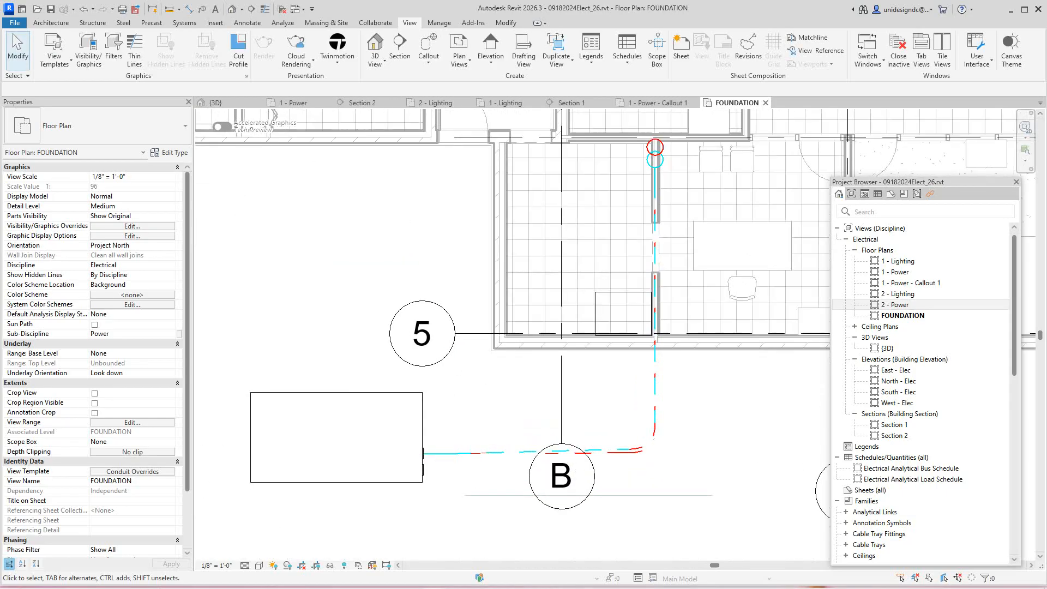
pyautogui.click(245, 565)
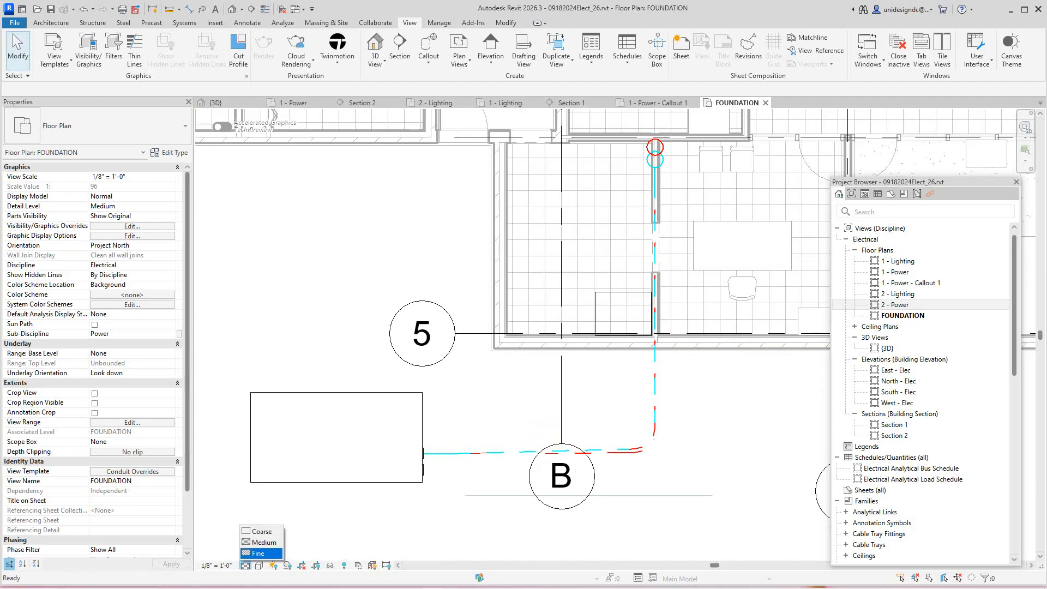
pyautogui.click(258, 552)
pyautogui.scroll(-2, 653, 402)
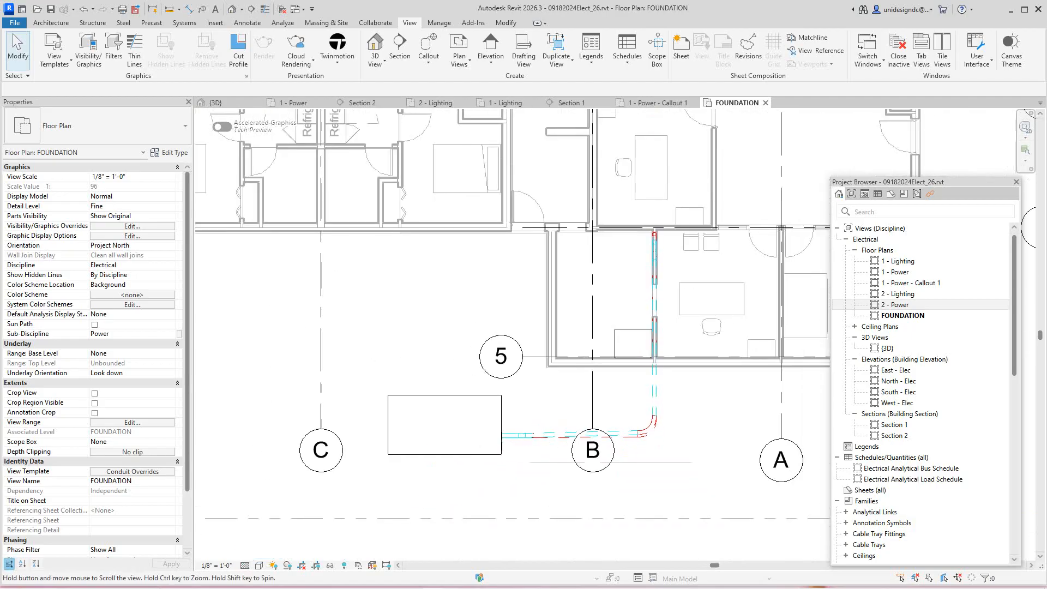
pyautogui.moveTo(654, 402); pyautogui.dragTo(609, 405, button='middle')
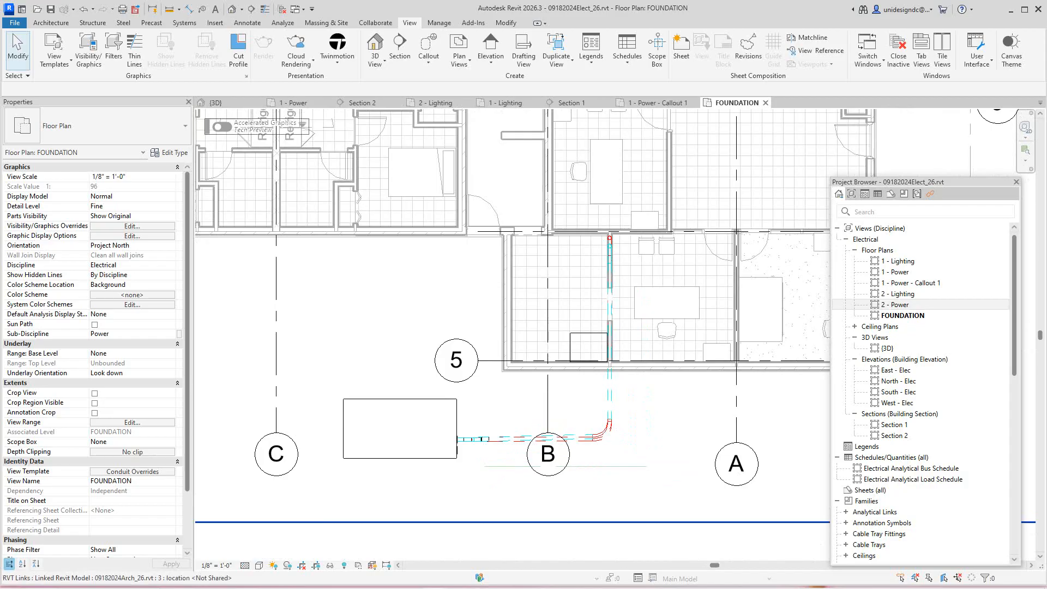
# - Open the {3D} view of the electrical room and move the Project Browser clear of the ViewCube
pyautogui.click(215, 103)
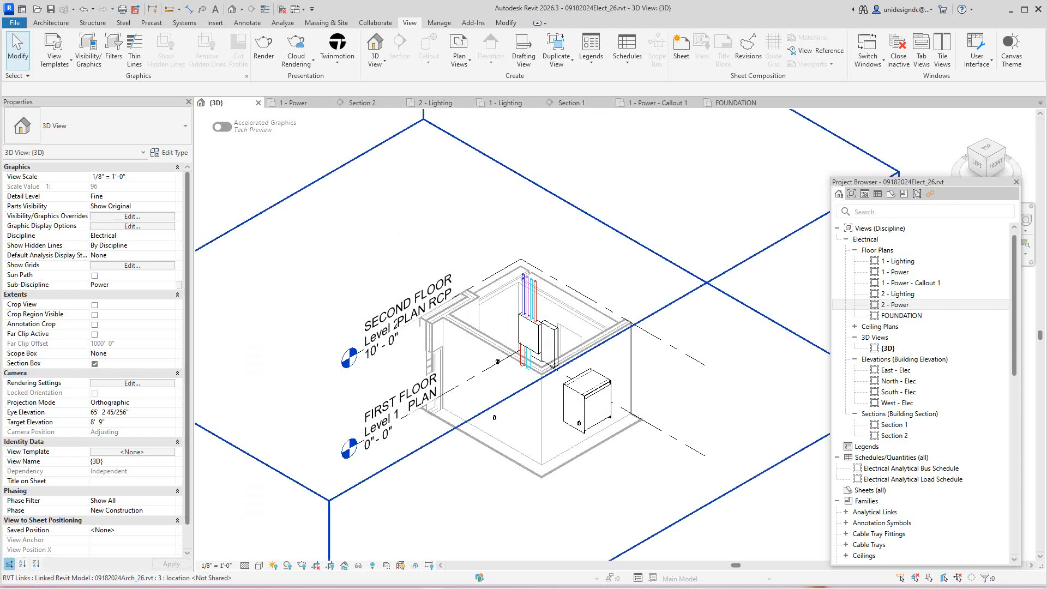
pyautogui.scroll(8, 526, 281)
pyautogui.scroll(-8, 526, 283)
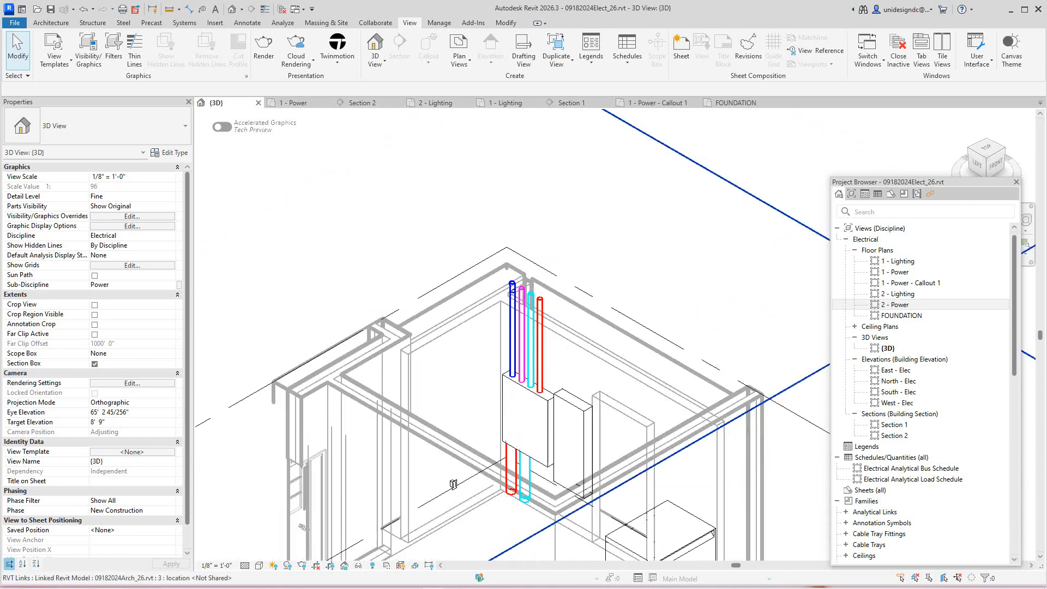
pyautogui.moveTo(961, 187); pyautogui.dragTo(938, 247)
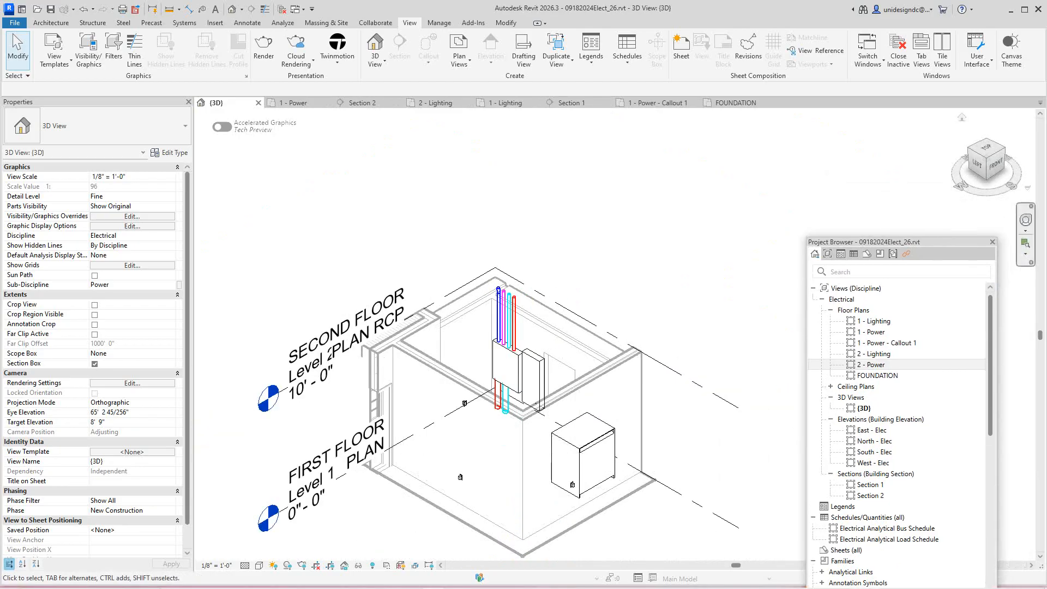
# - Examine the electrical room's conduits and levels from the front, then return the 3D view to an isometric angle
pyautogui.click(995, 164)
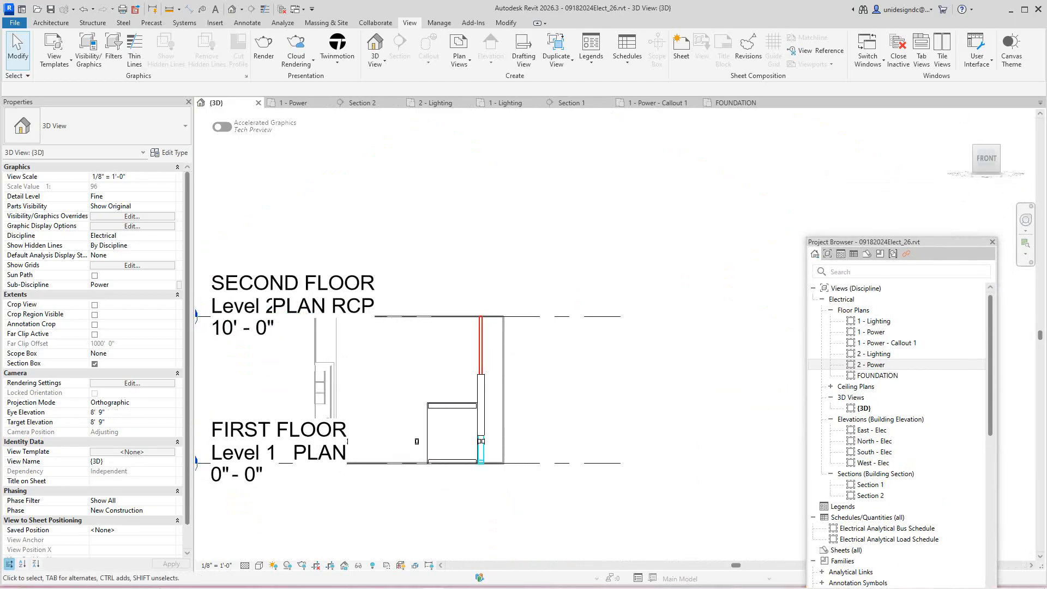
pyautogui.click(511, 316)
pyautogui.scroll(-3, 511, 313)
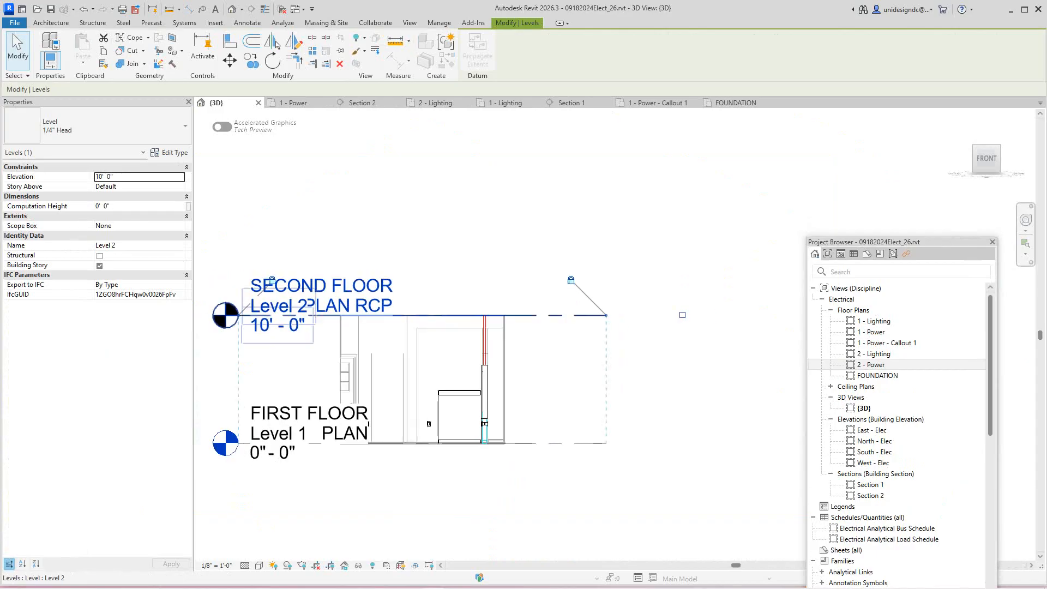
pyautogui.scroll(3, 357, 308)
pyautogui.scroll(-1, 506, 316)
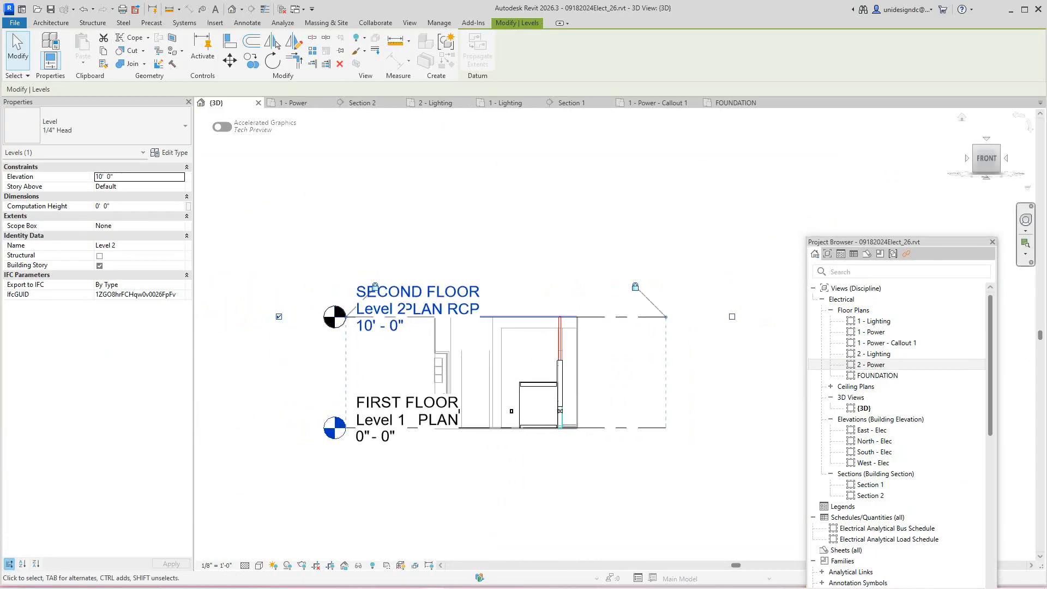
pyautogui.moveTo(987, 160)
pyautogui.mouseDown()
pyautogui.moveTo(994, 185)
pyautogui.moveTo(1012, 185)
pyautogui.mouseUp()
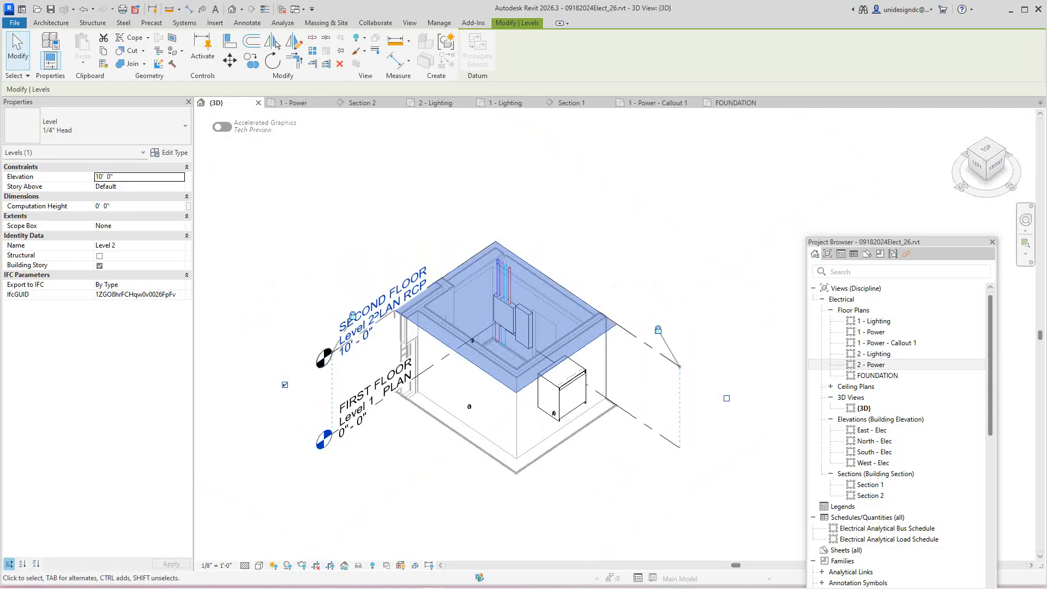
pyautogui.rightClick(292, 224)
pyautogui.click(309, 231)
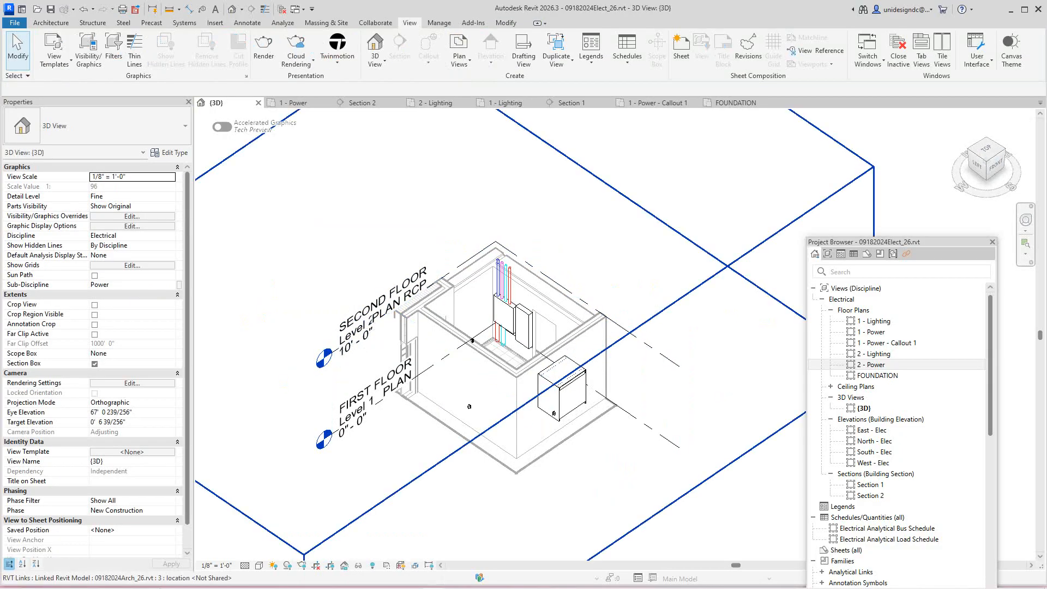
pyautogui.click(374, 315)
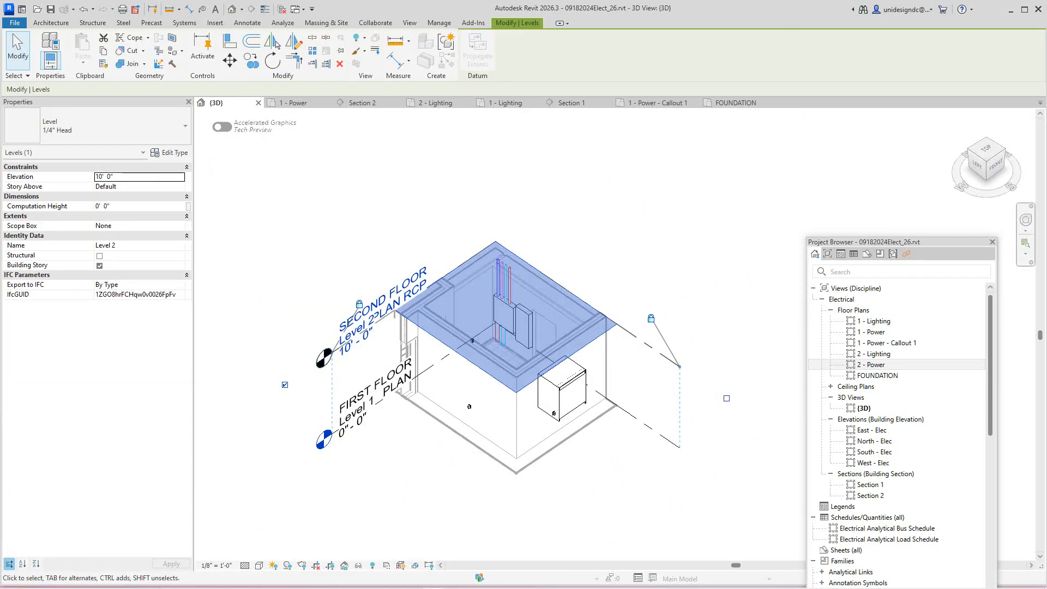
pyautogui.click(99, 265)
pyautogui.press('Escape')
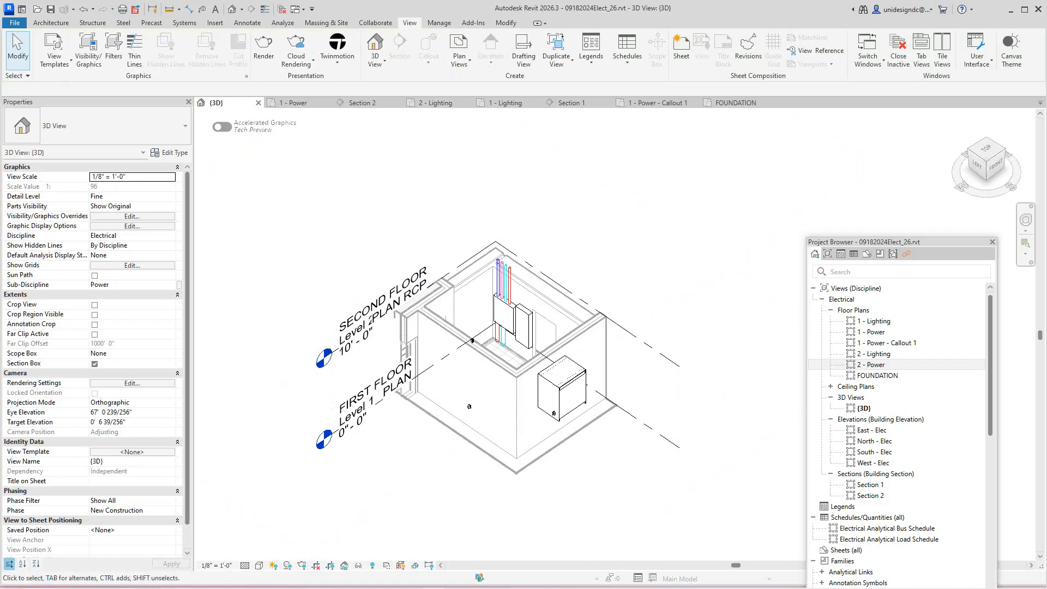
# - Set the 3D view's visual style to Textures and check the colored conduits around the panelboards
pyautogui.scroll(-3, 489, 326)
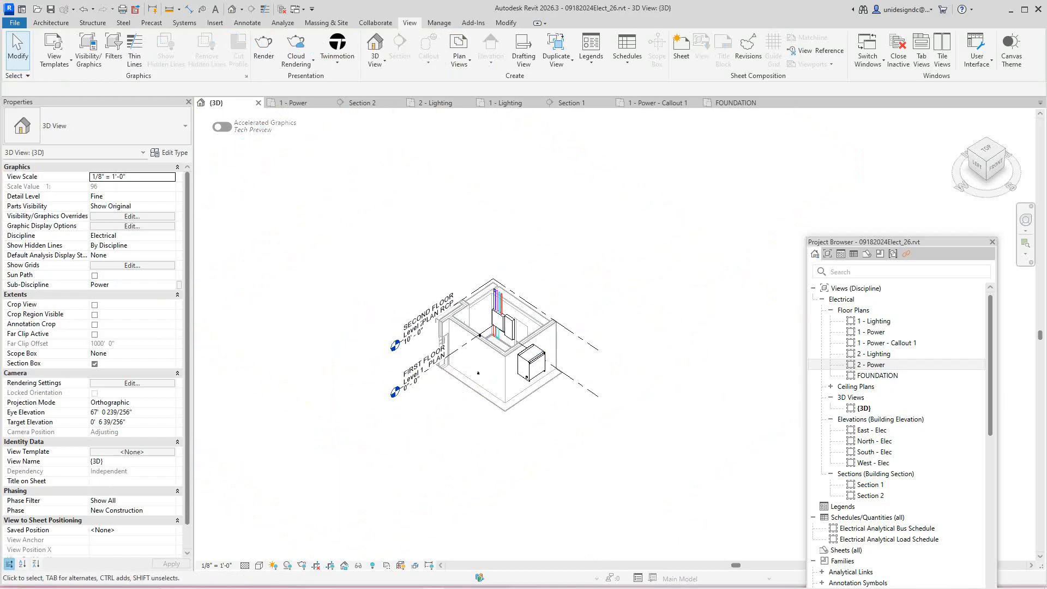
pyautogui.scroll(3, 371, 338)
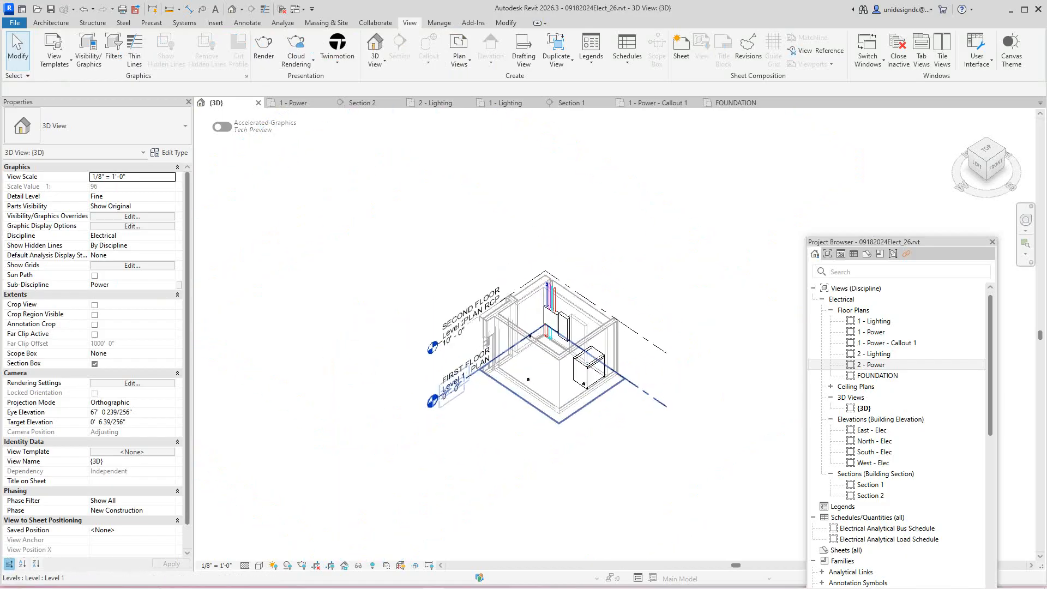
pyautogui.scroll(3, 557, 316)
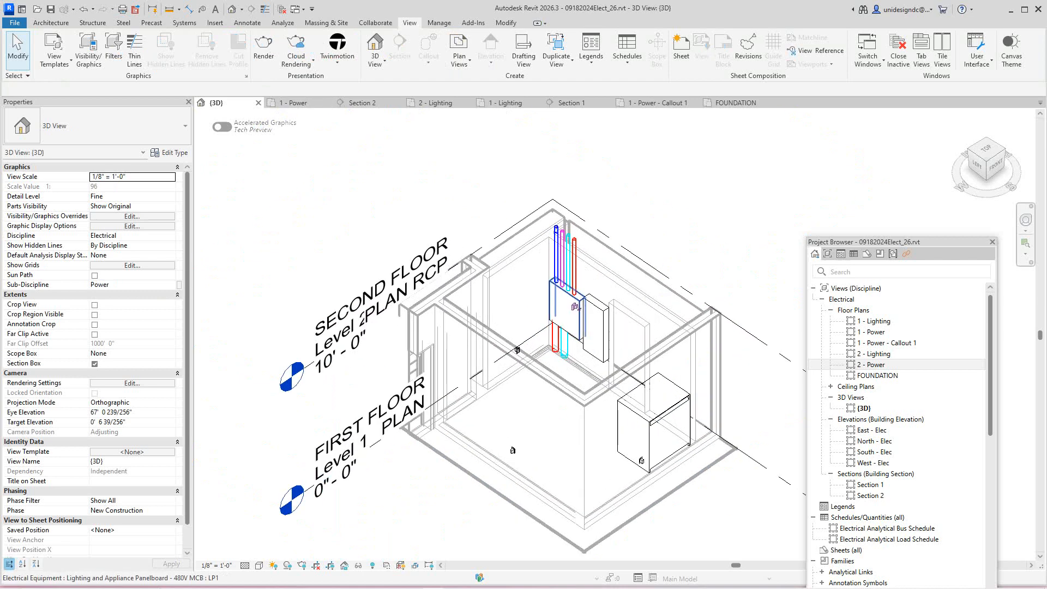
pyautogui.click(259, 565)
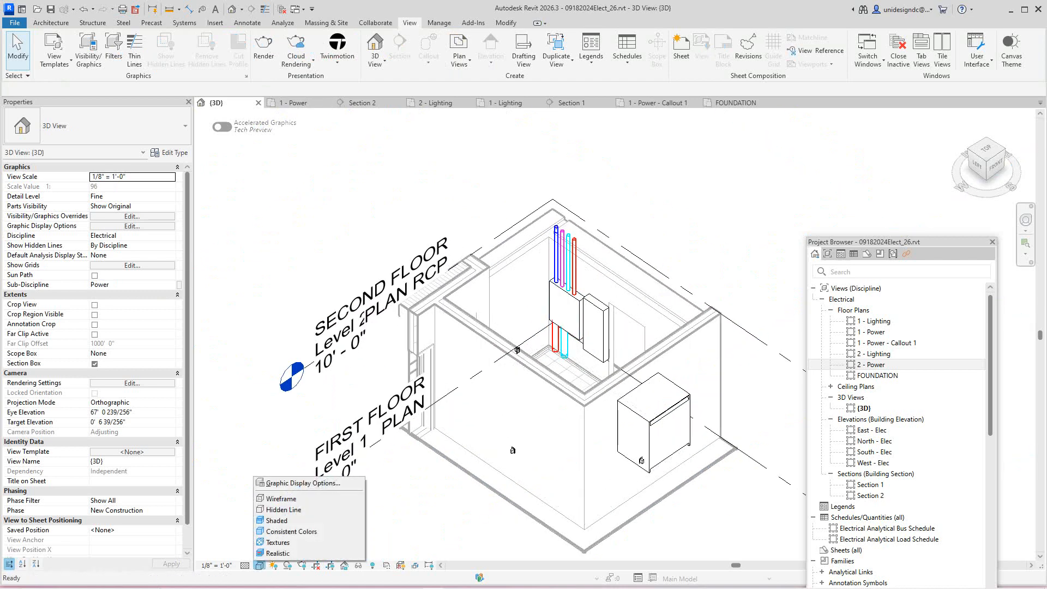
pyautogui.click(278, 541)
pyautogui.scroll(4, 567, 277)
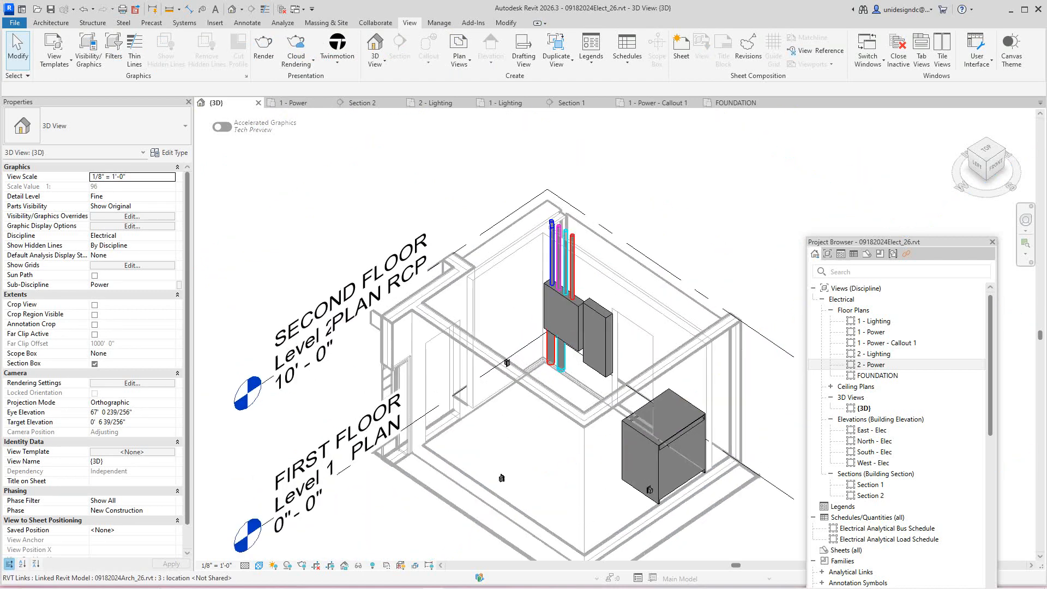
pyautogui.scroll(-5, 561, 222)
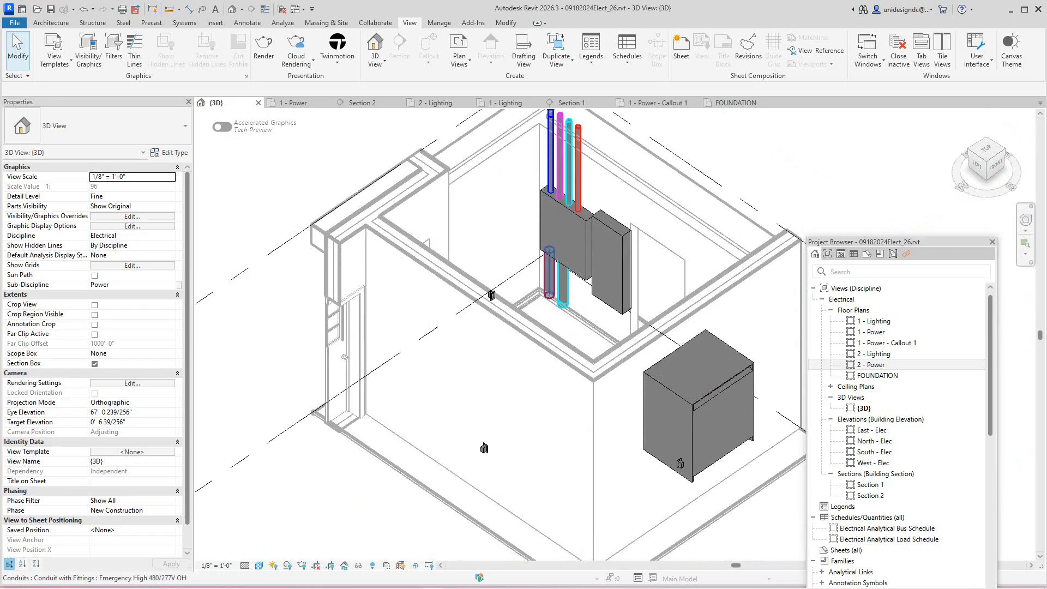
# - Return to the FOUNDATION plan and examine the underground conduit run between the outdoor equipment and the electrical room
pyautogui.click(507, 103)
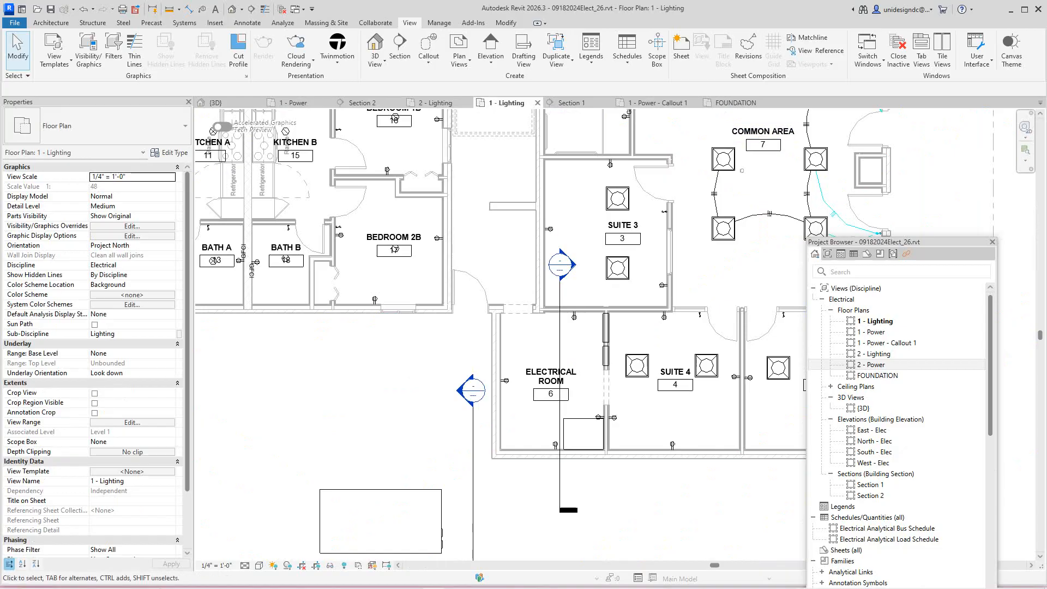
pyautogui.click(735, 103)
pyautogui.moveTo(611, 316); pyautogui.dragTo(497, 290, button='middle')
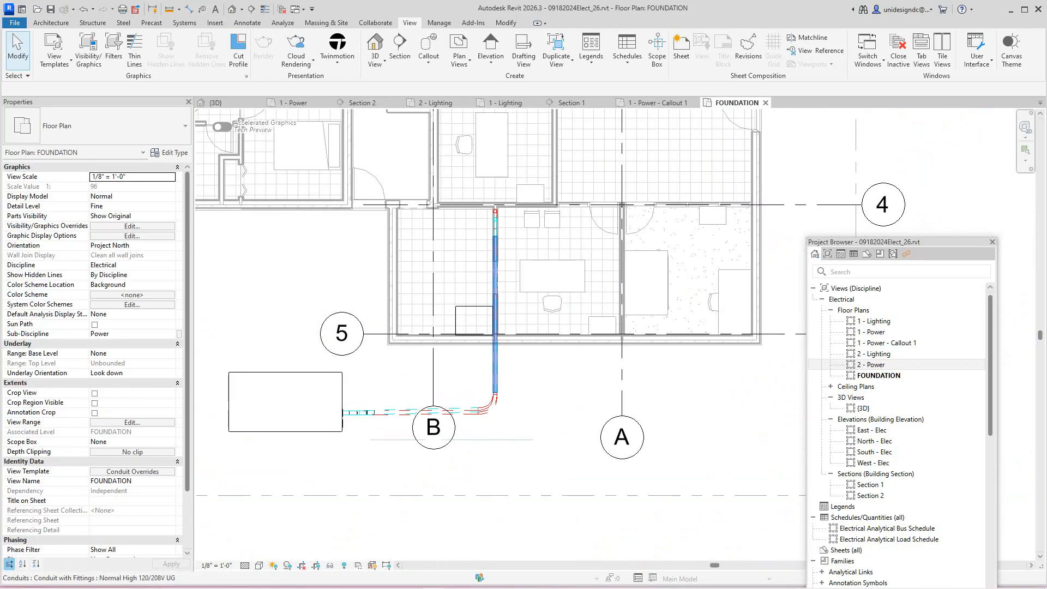
pyautogui.scroll(4, 453, 263)
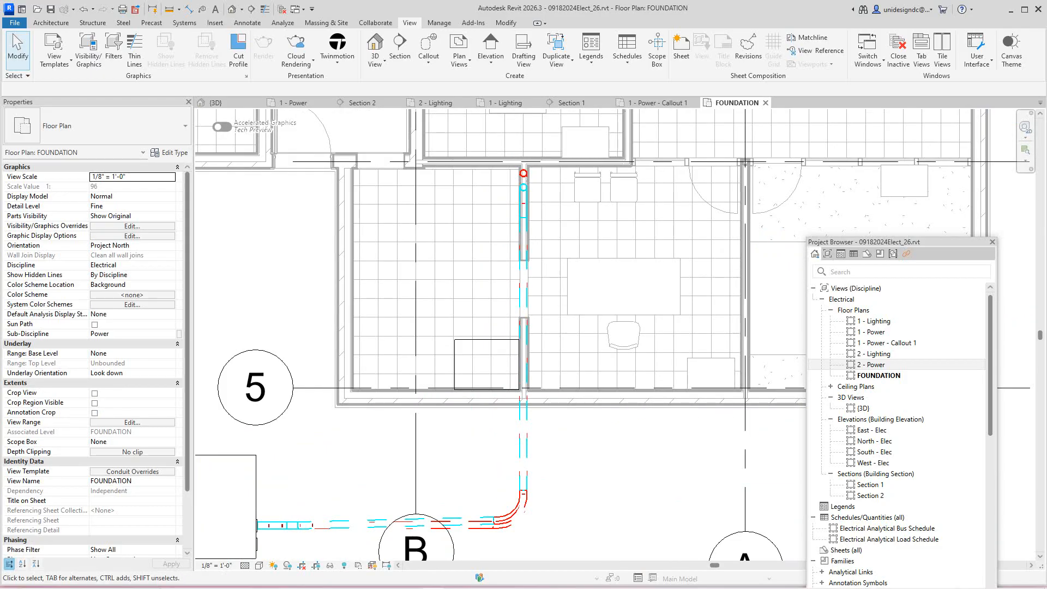
pyautogui.scroll(-5, 524, 467)
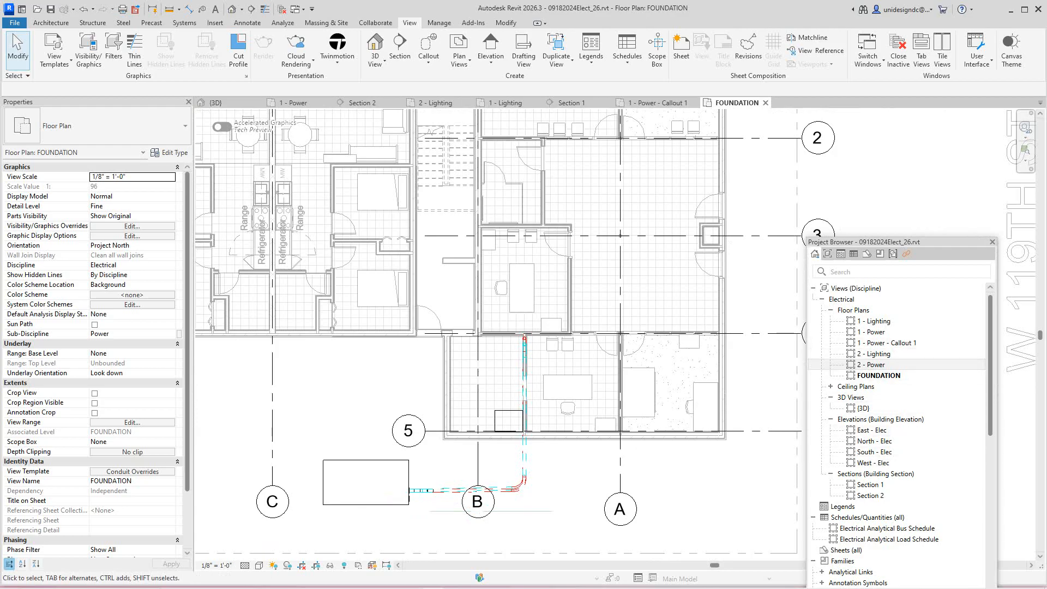
pyautogui.scroll(-1, 894, 419)
# - Review the conduits in Section 2 and the color-coded overhead and underground conduit runs in Section 1
pyautogui.doubleClick(870, 473)
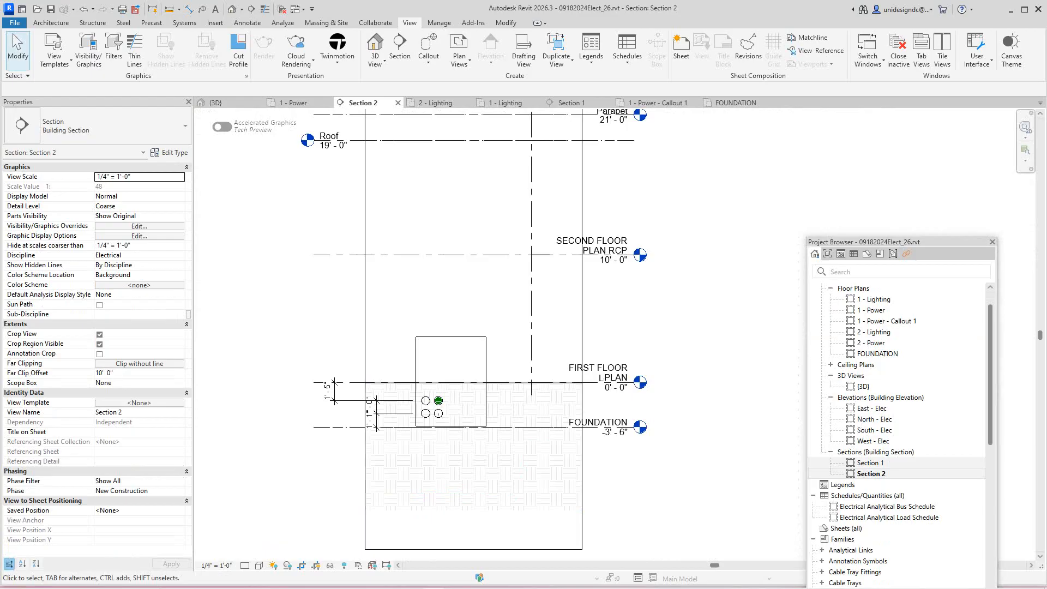
pyautogui.doubleClick(870, 462)
pyautogui.scroll(3, 512, 330)
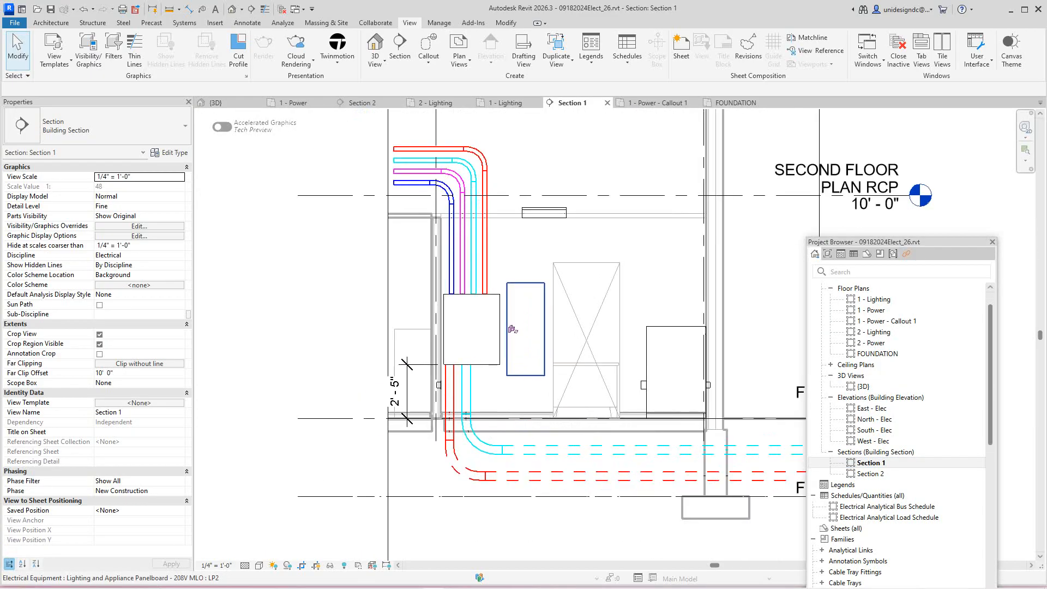
pyautogui.scroll(-4, 513, 329)
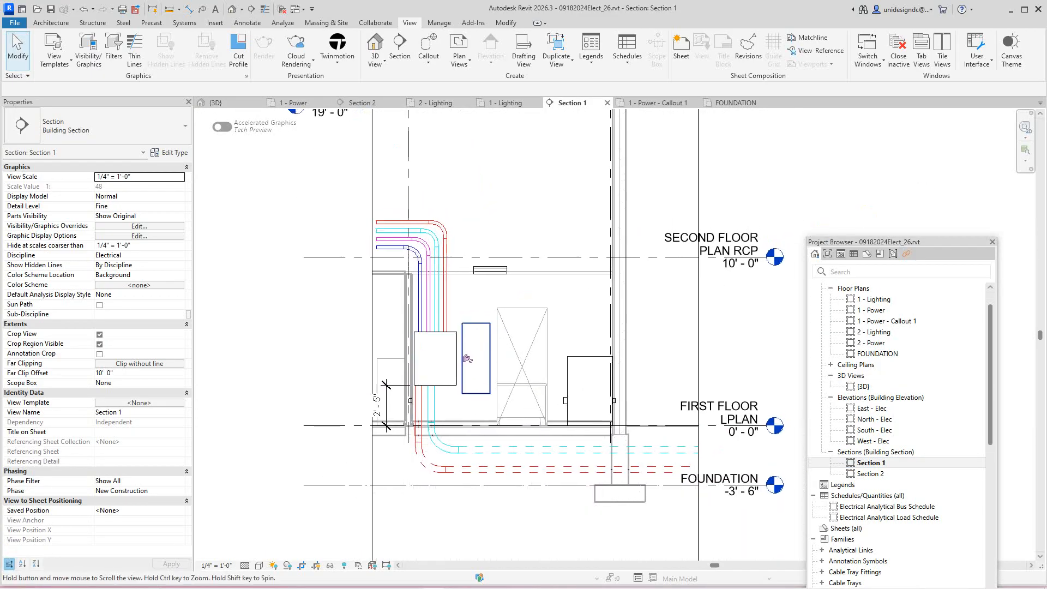
pyautogui.moveTo(467, 358); pyautogui.dragTo(438, 375, button='middle')
pyautogui.scroll(3, 428, 358)
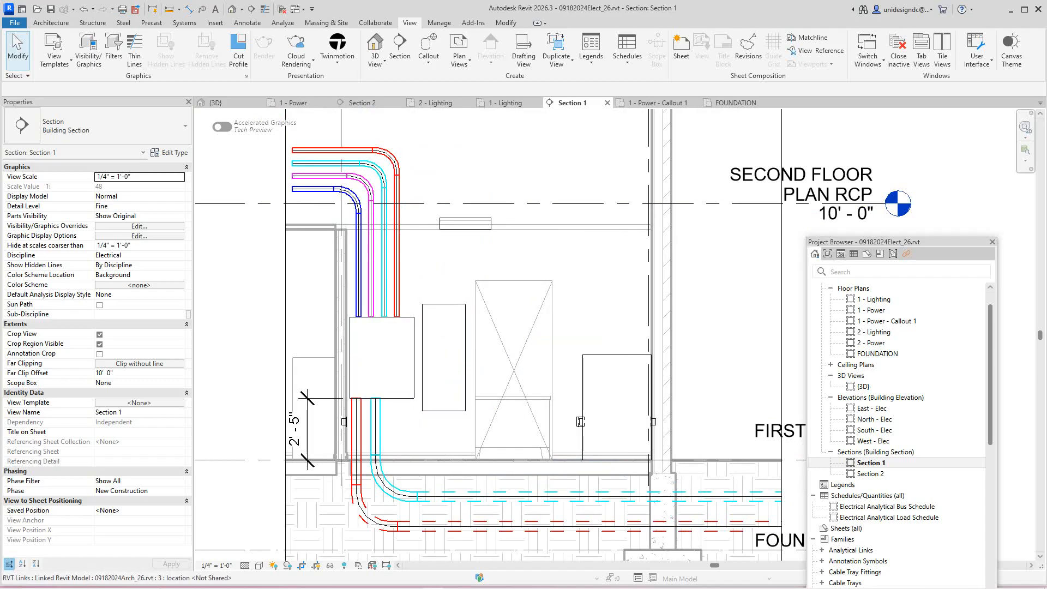
pyautogui.click(453, 581)
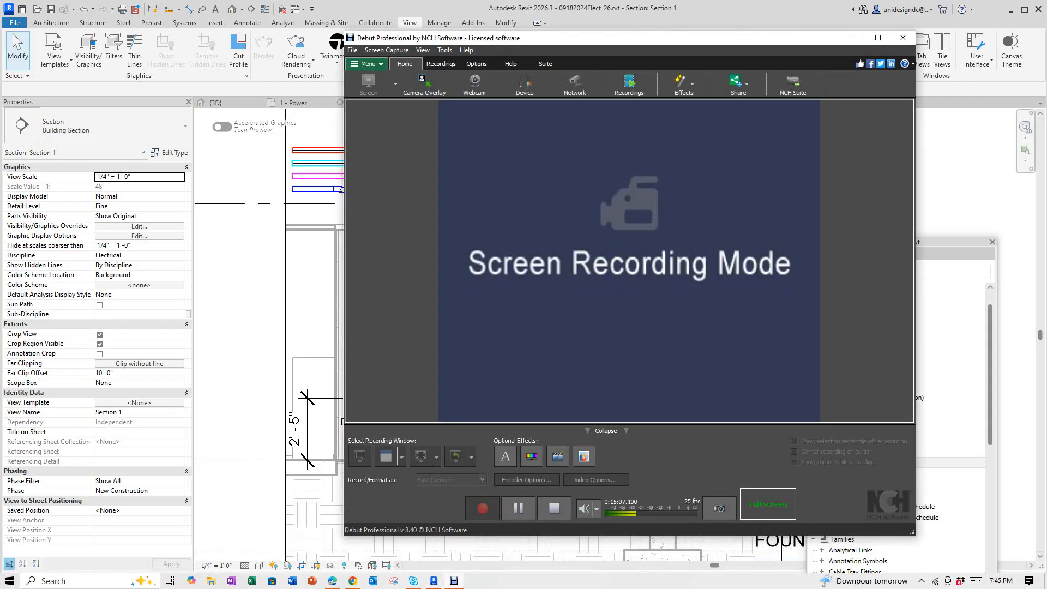